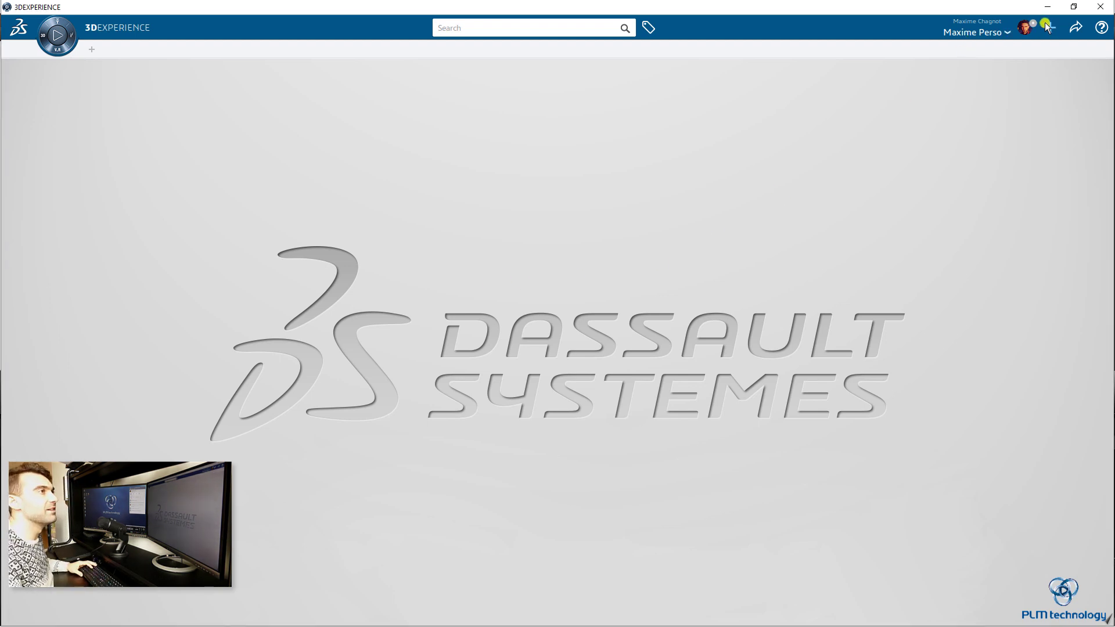
Create a new 3D part titled Easter Egg
left_click(1002, 96)
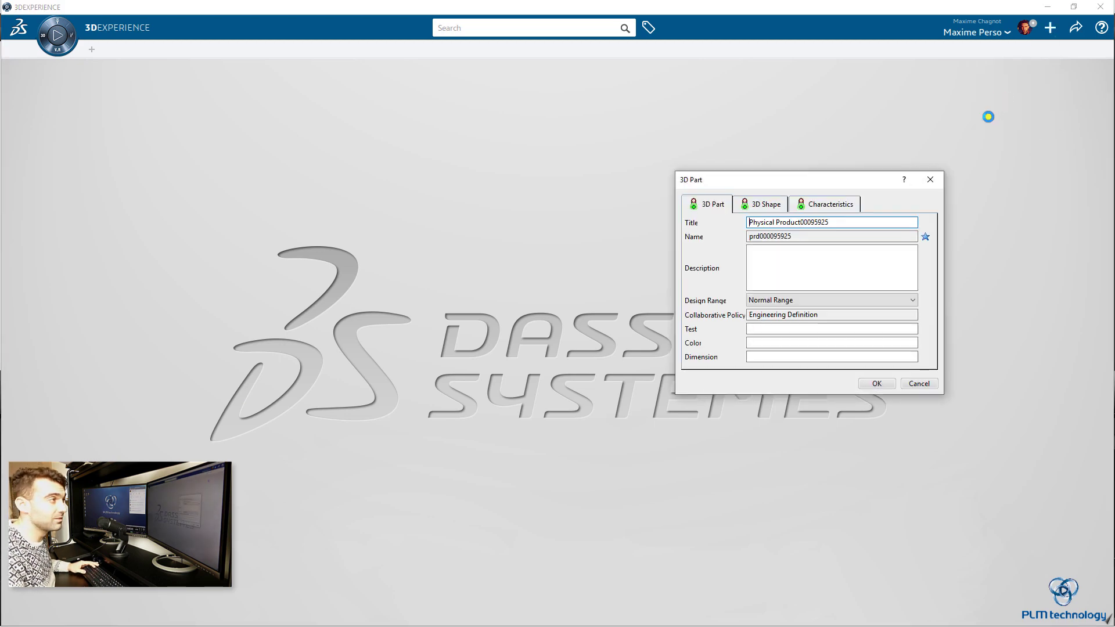
key("ctrl+a")
type("Eas")
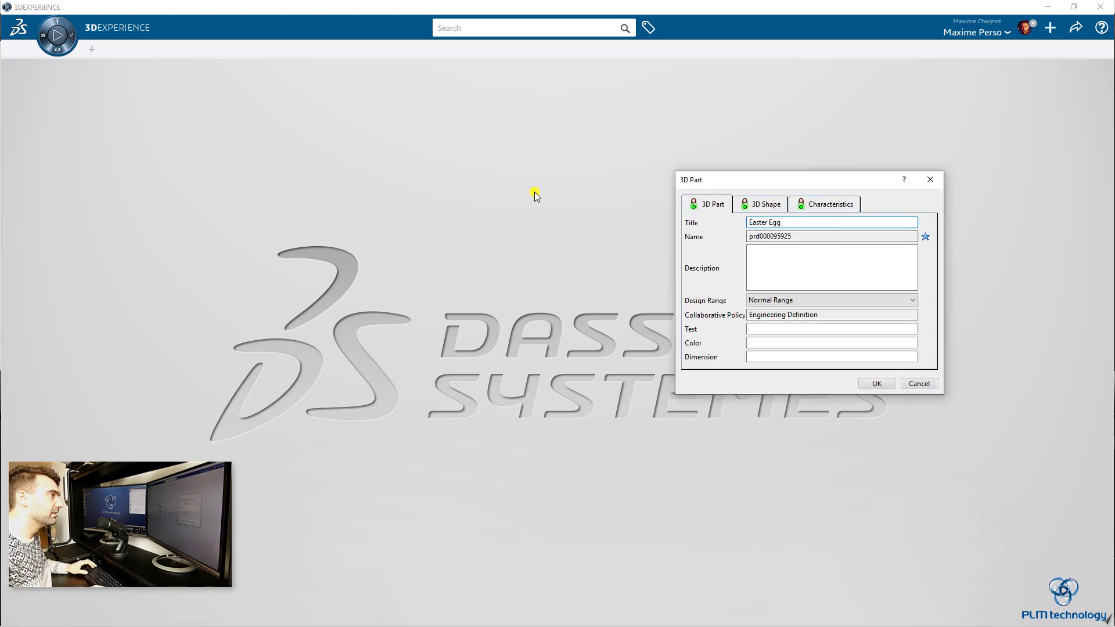
key("Return")
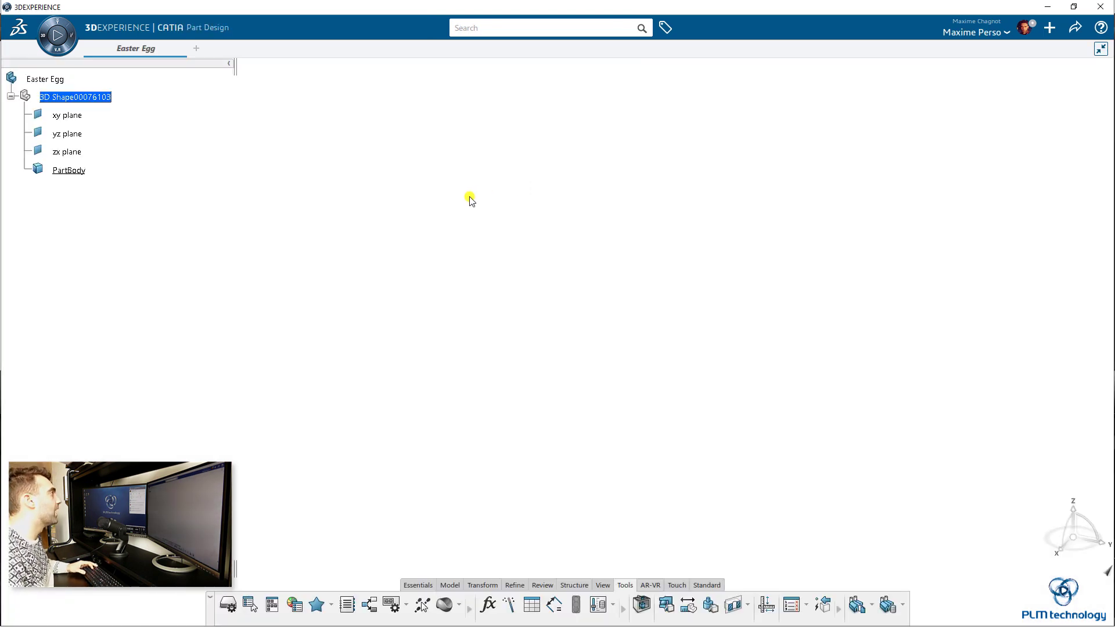
Switch to Generative Shape Design and set the display style to Shading with Edges
left_click(39, 41)
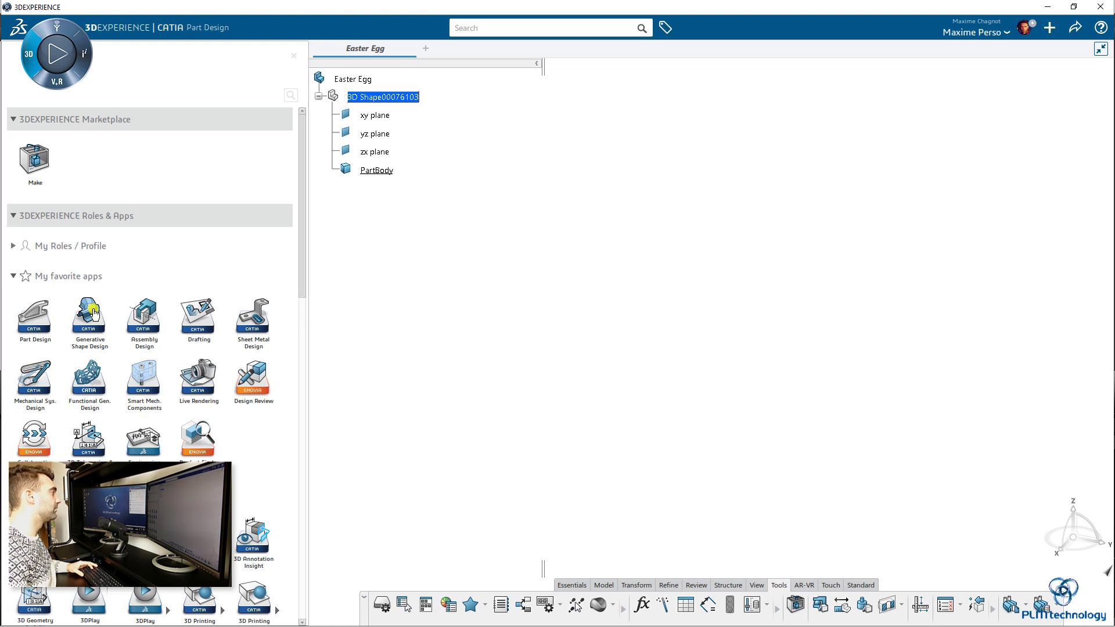
left_click(90, 314)
left_click(656, 593)
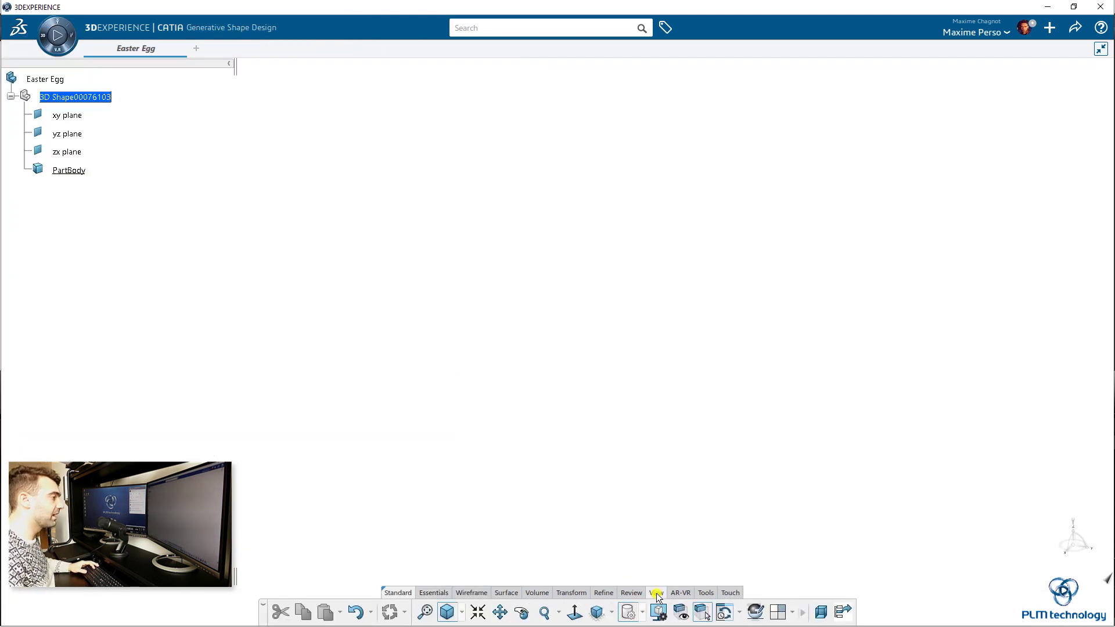
left_click(643, 614)
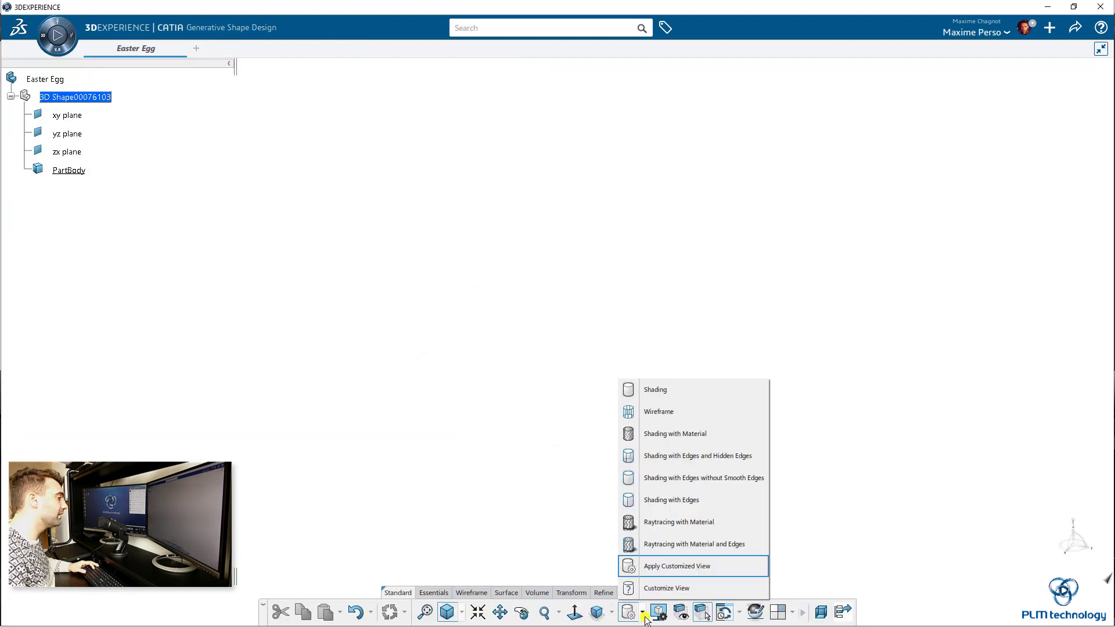
left_click(660, 502)
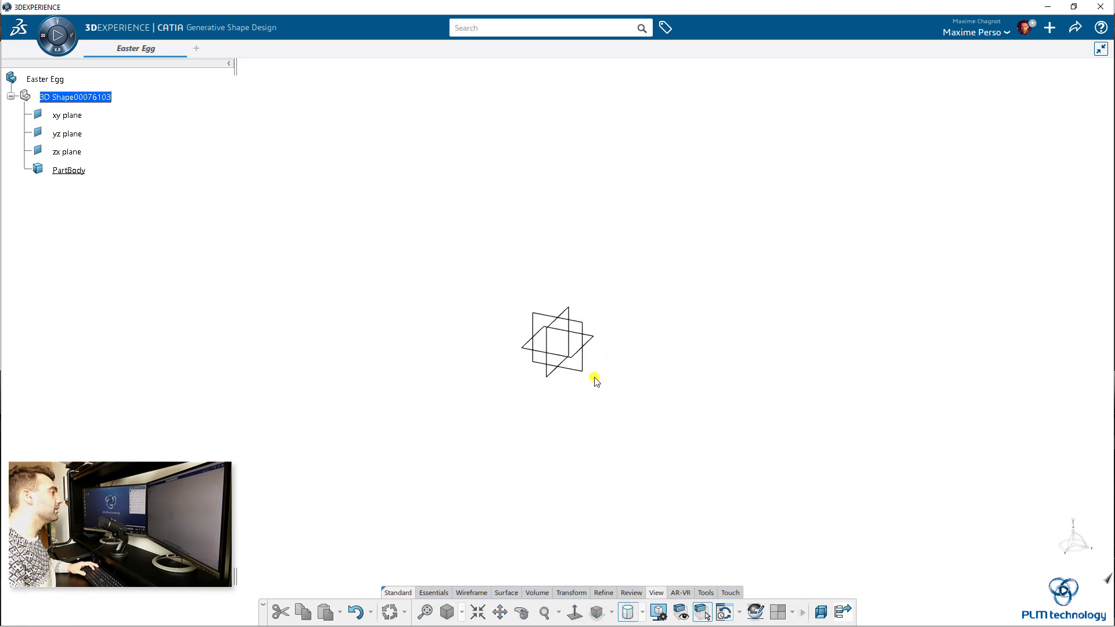
Start a sketch on the yz plane and draw a circle of about 30 mm radius centred on the origin
left_click(434, 592)
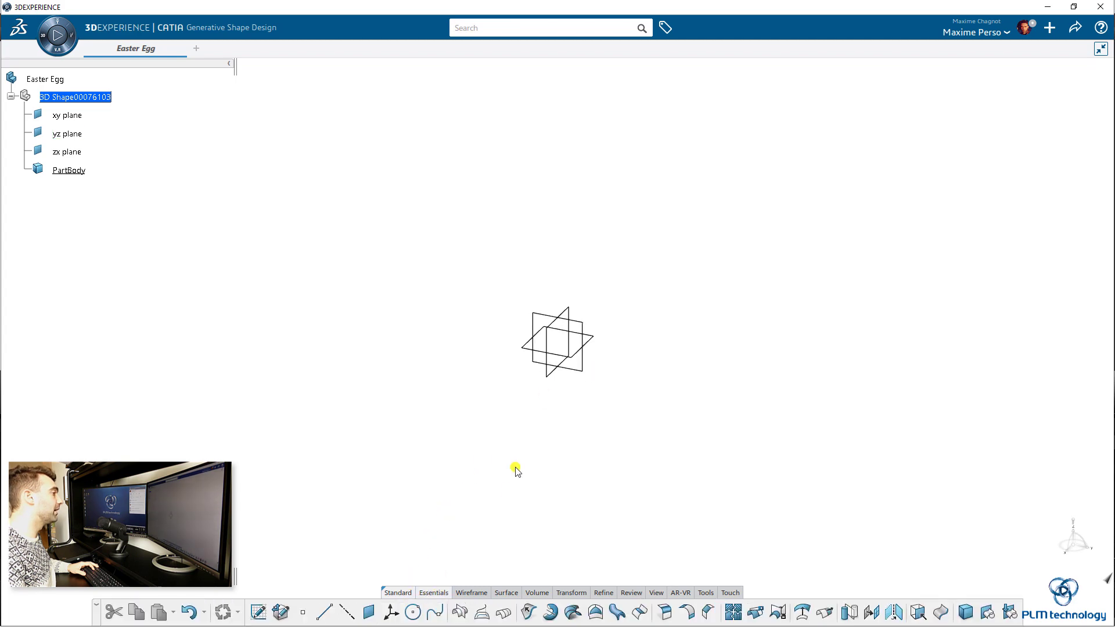
left_click(584, 372)
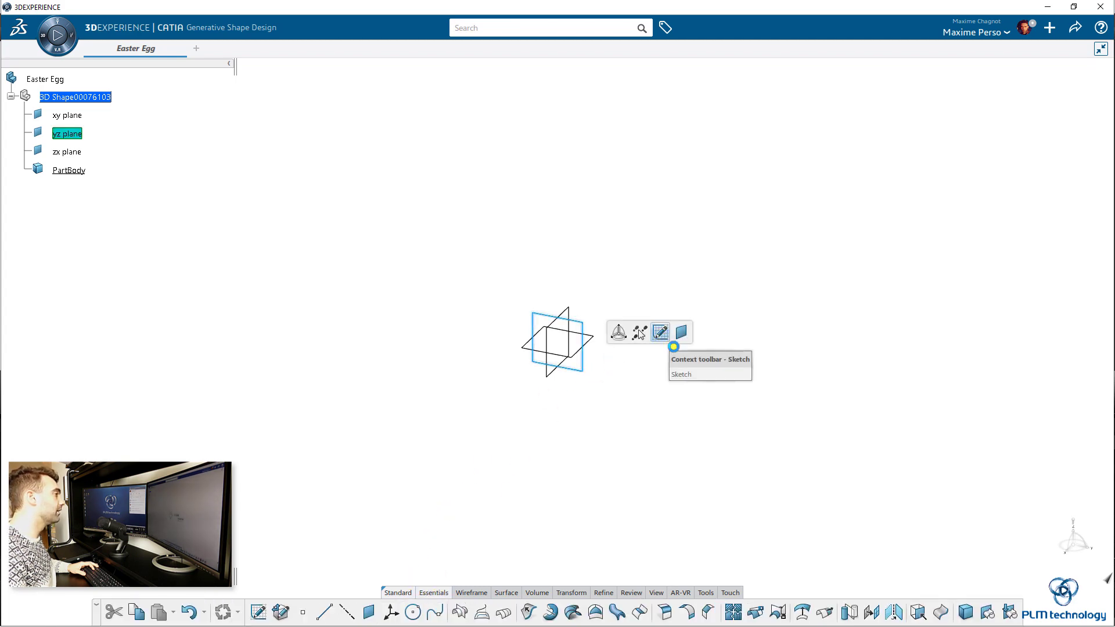
left_click(662, 332)
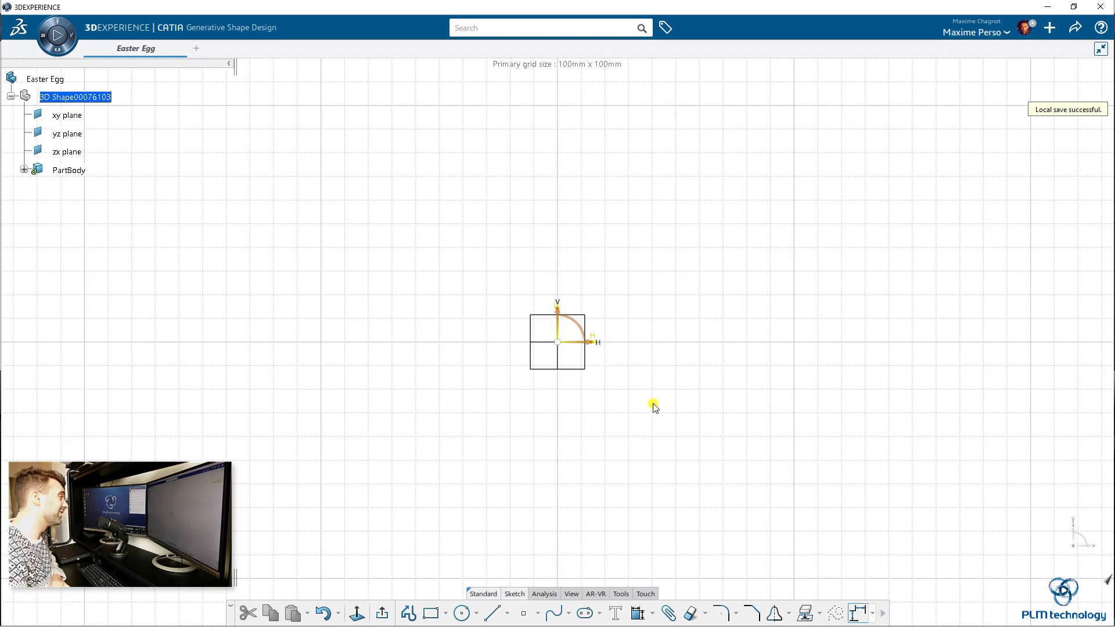
left_click(462, 613)
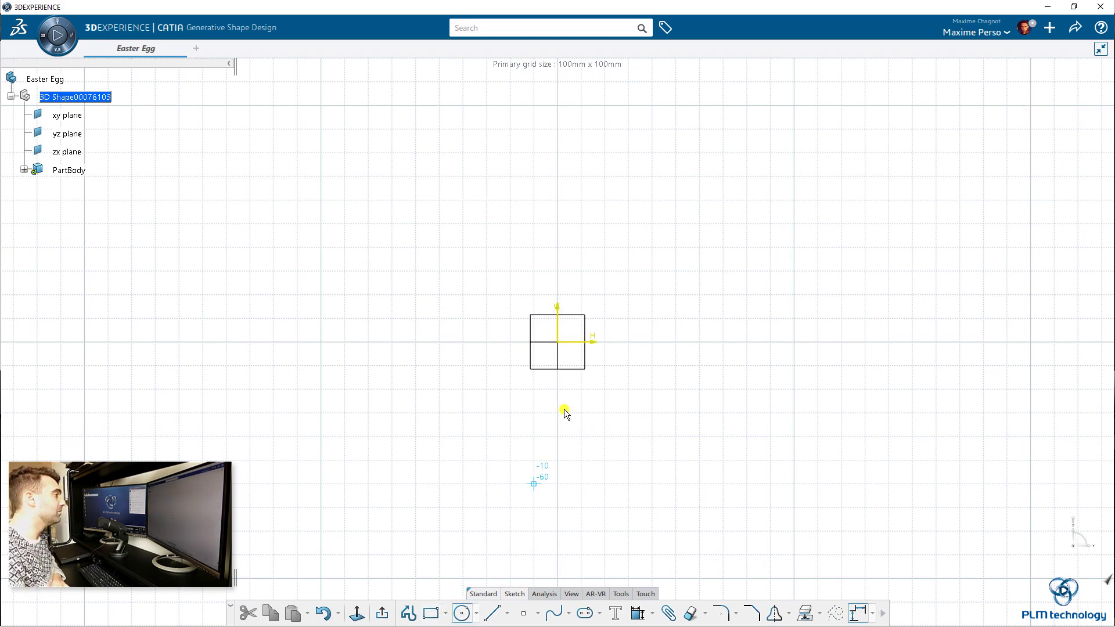
left_click(558, 343)
left_click(627, 344)
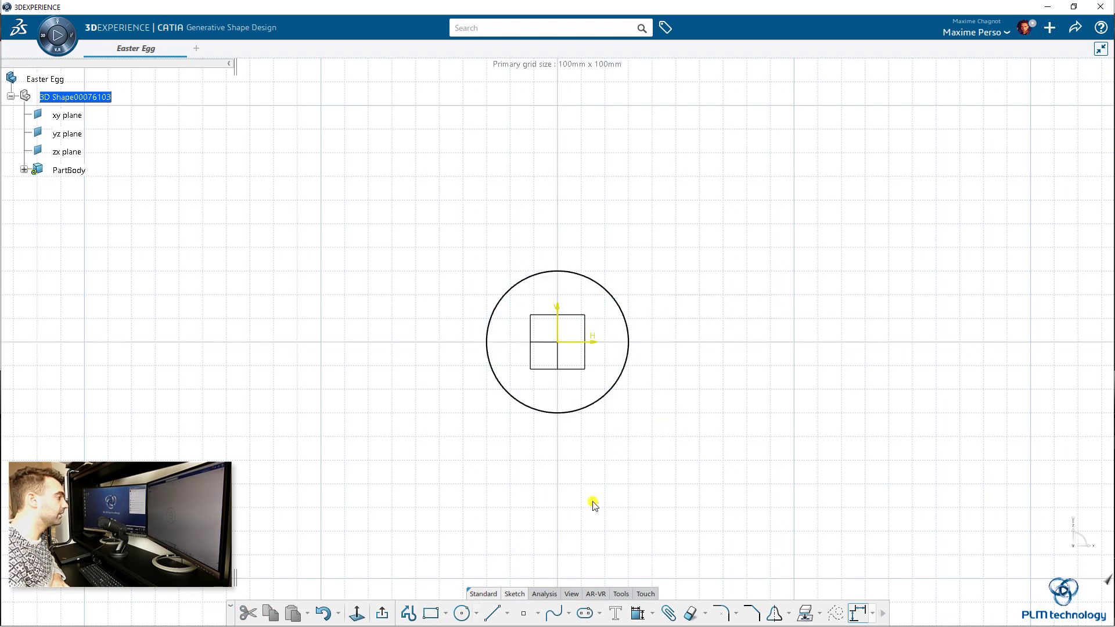
Draw an ellipse centred on the origin with a vertical semi-axis of 60 mm, passing through the circle's side point on the horizontal axis
left_click(476, 613)
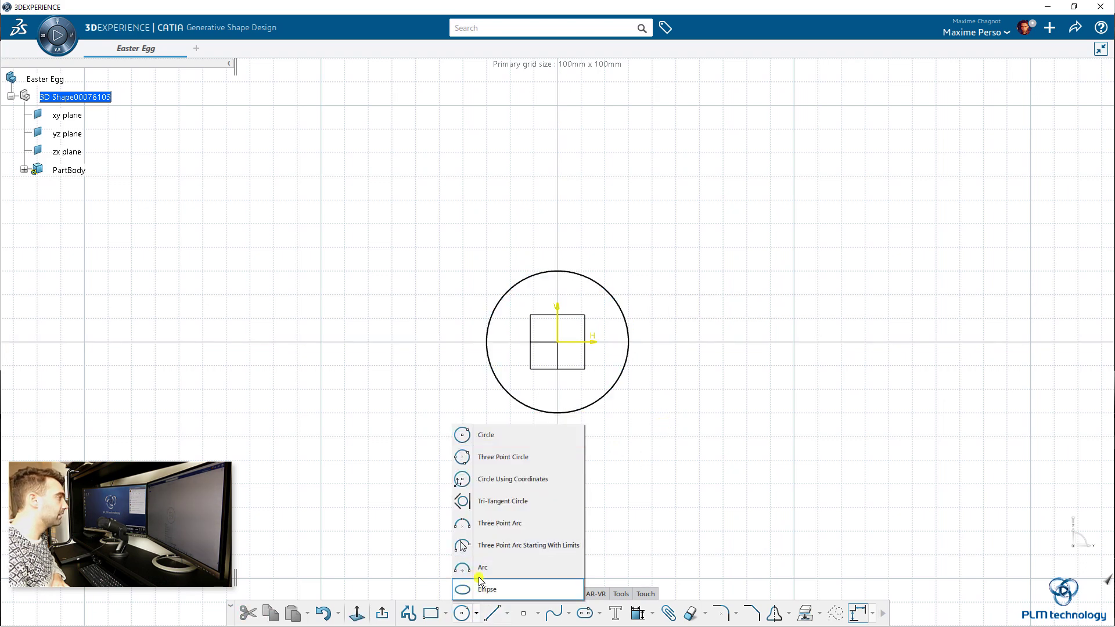
left_click(486, 588)
left_click(557, 342)
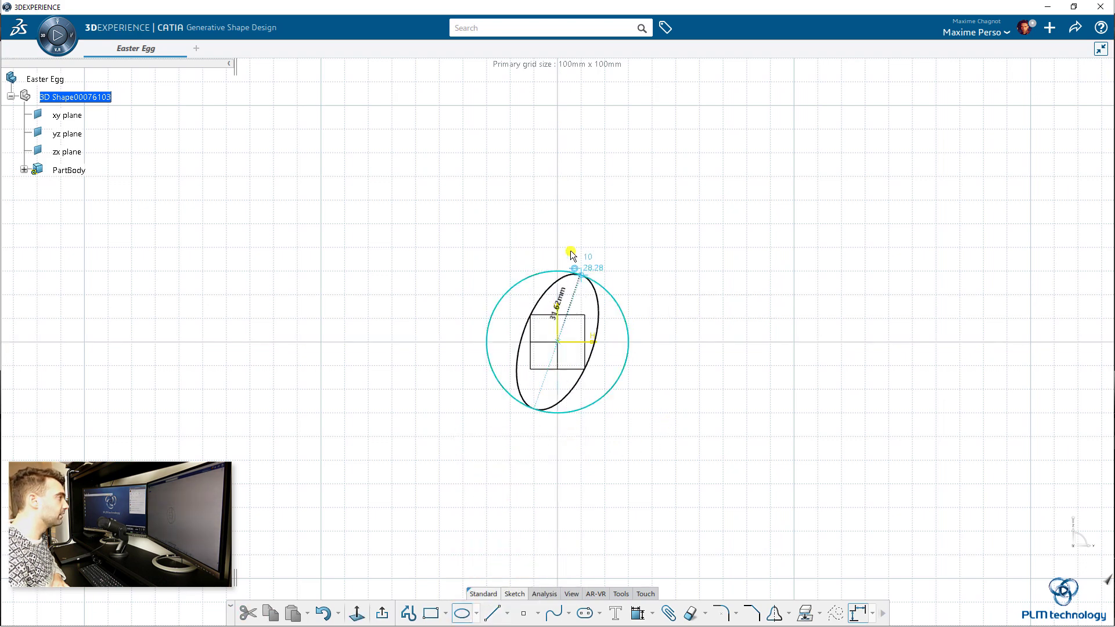
left_click(565, 200)
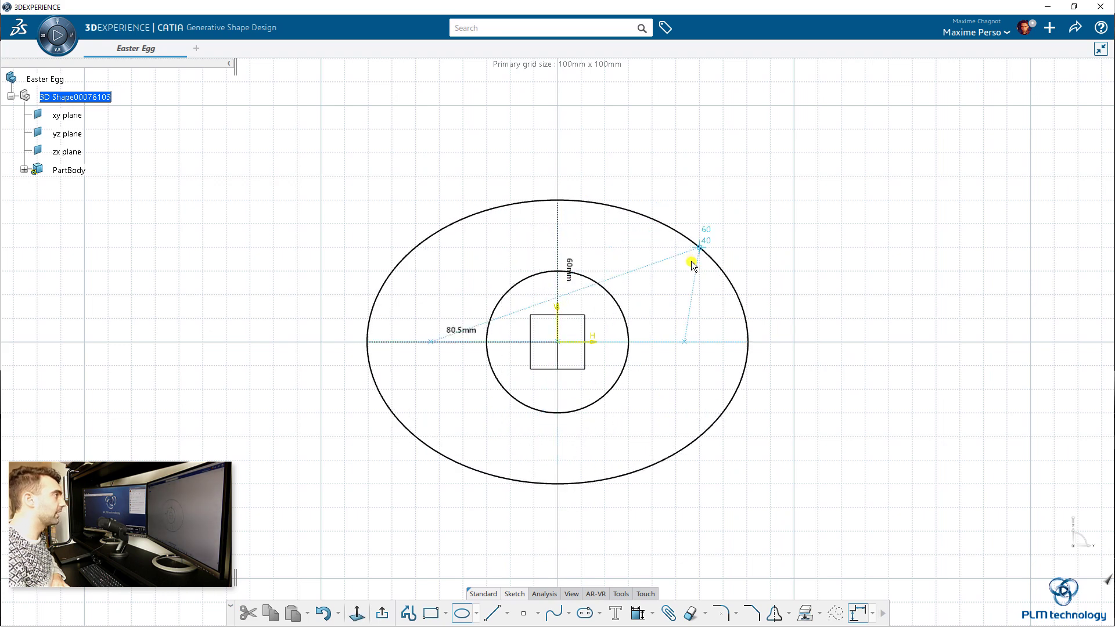
left_click(629, 338)
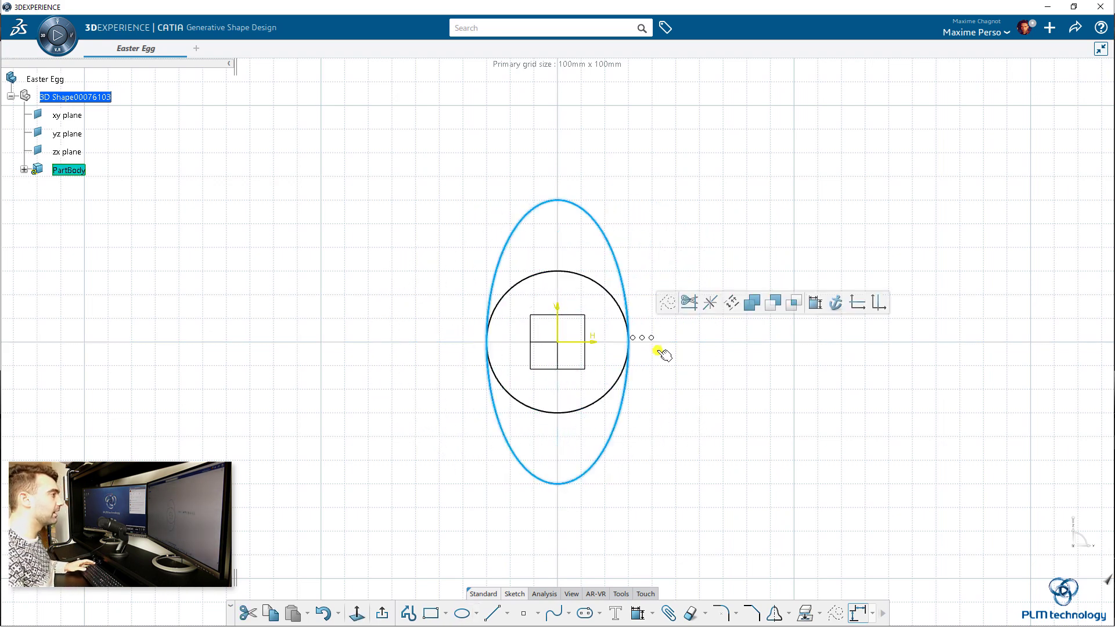
left_click(680, 415)
Trim away the upper half of the circle and the lower half of the ellipse to leave an egg outline, and exit the sketch
scroll(667, 389, "up", 3)
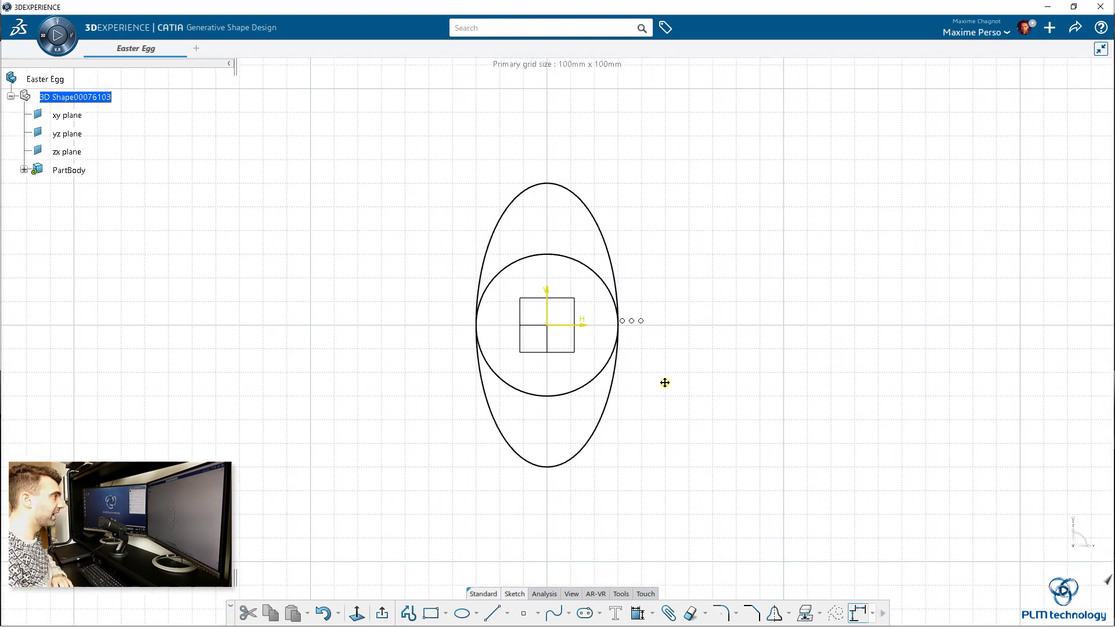
left_click(687, 614)
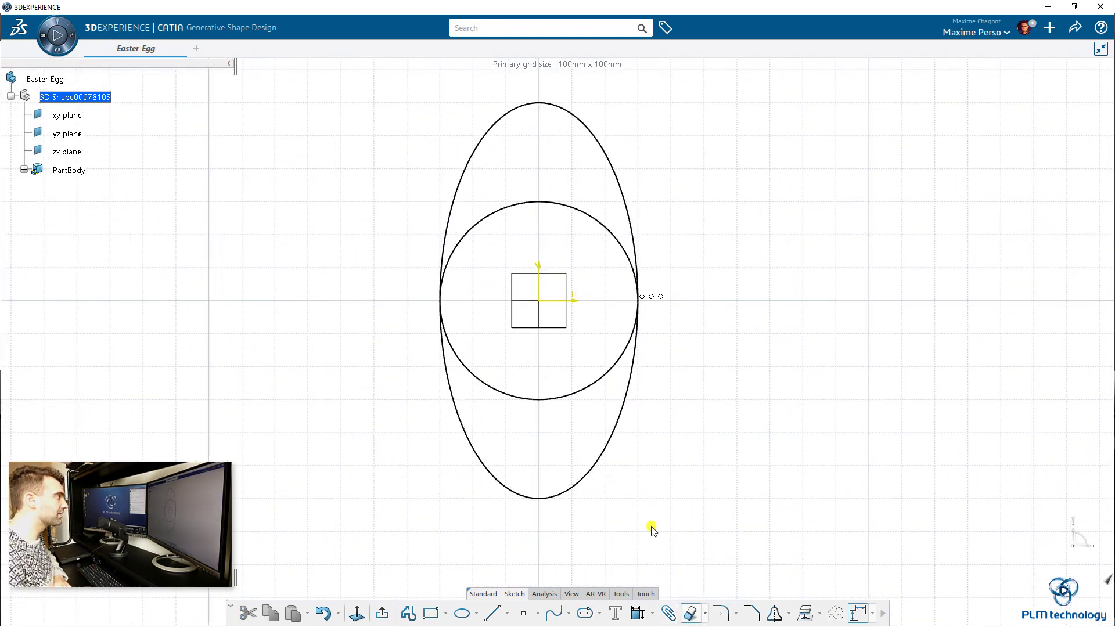
left_click(579, 209)
left_click(581, 464)
middle_click_drag(580, 480, 586, 527)
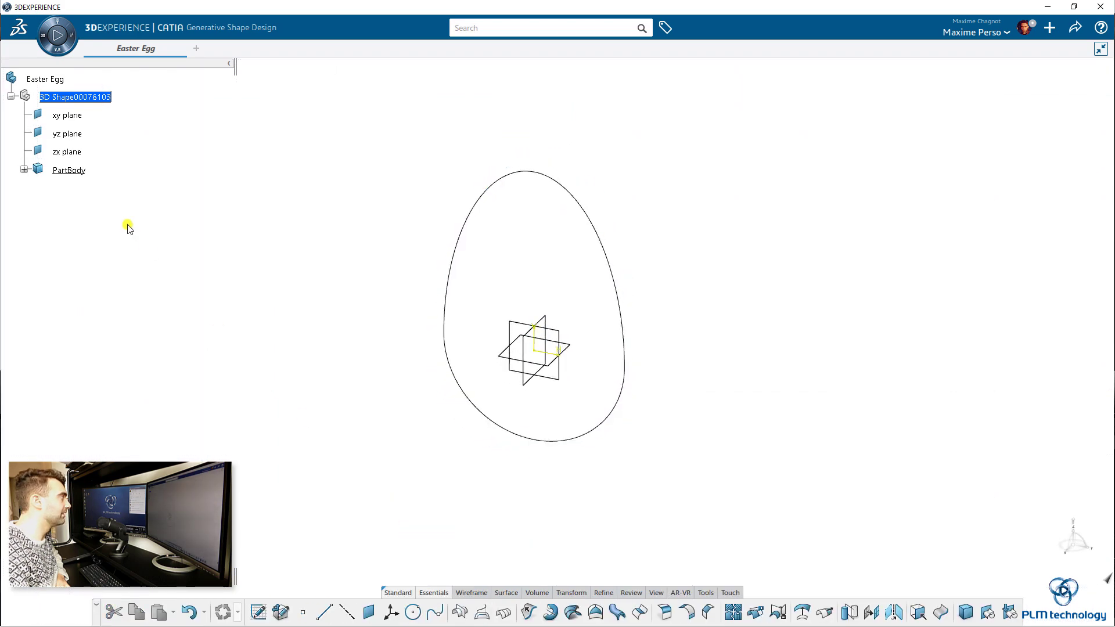
Insert a geometrical set in the 3D shape and move the egg sketch from PartBody into it
left_click(23, 170)
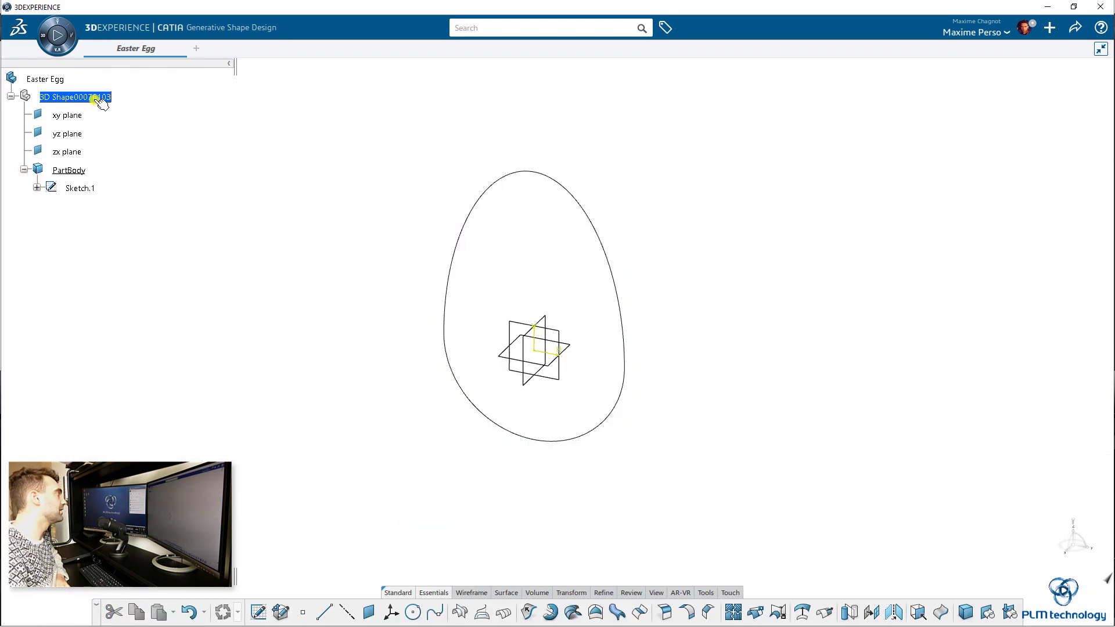
left_click(173, 72)
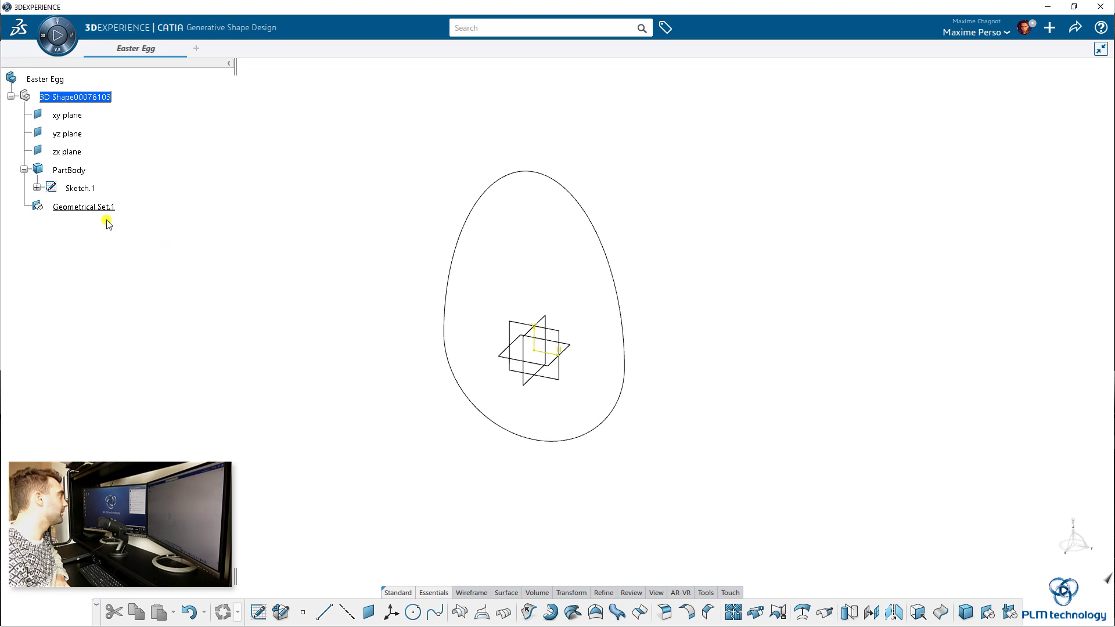
mouse_move(80, 188)
left_mouse_down()
mouse_move(116, 192)
mouse_move(97, 208)
left_mouse_up()
left_click(24, 188)
middle_click_drag(176, 307, 226, 339)
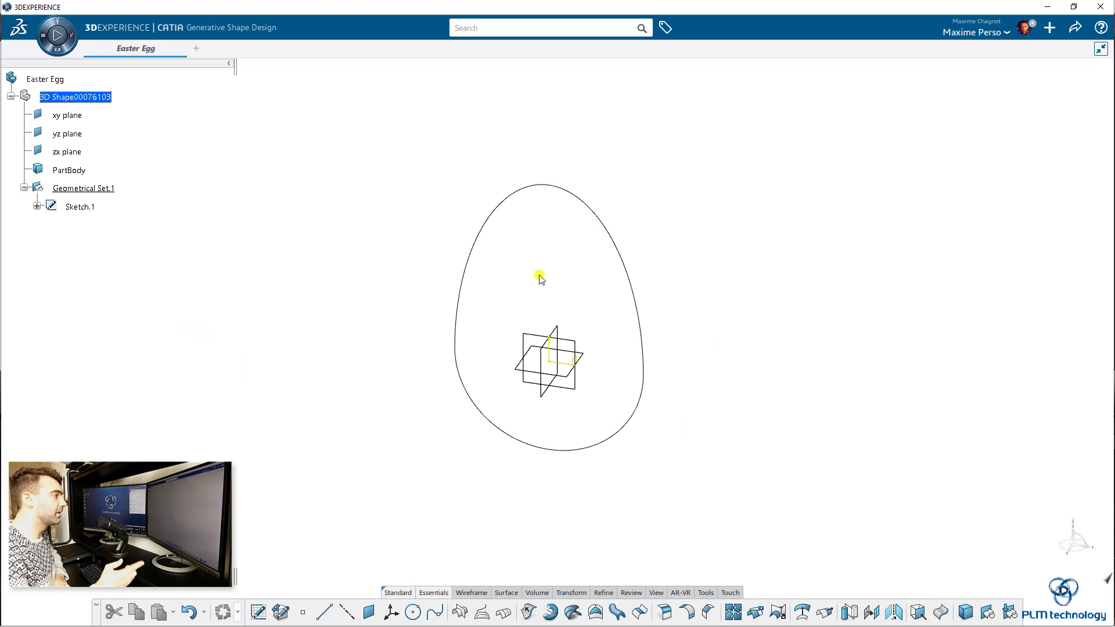
Split the egg sketch with the zx plane, keeping one half of the outline
middle_click_drag(492, 486, 576, 526)
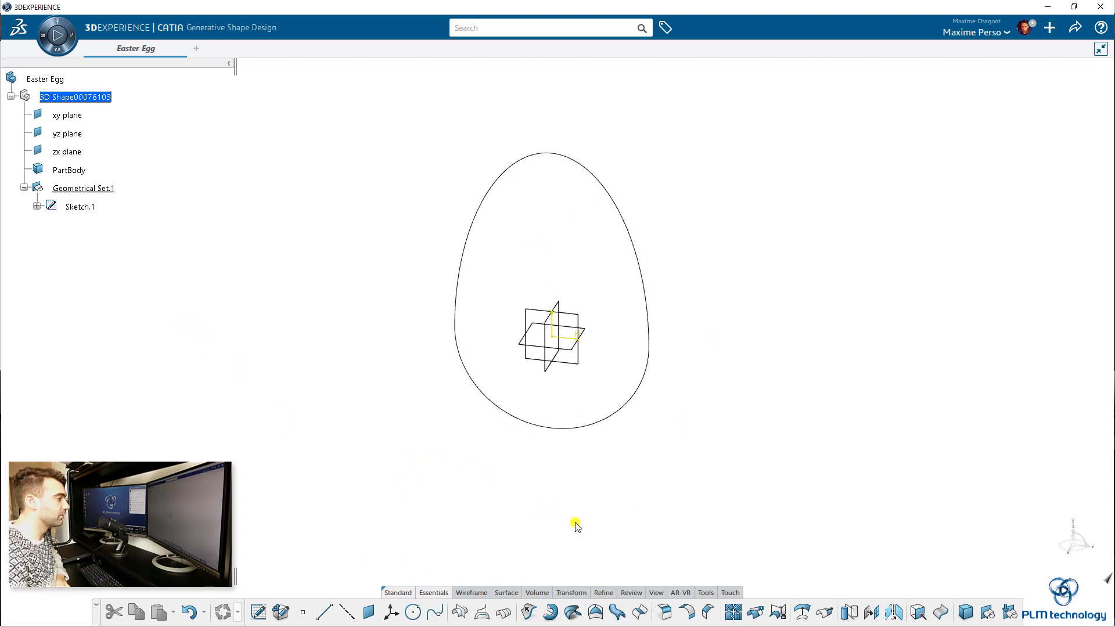
left_click(754, 612)
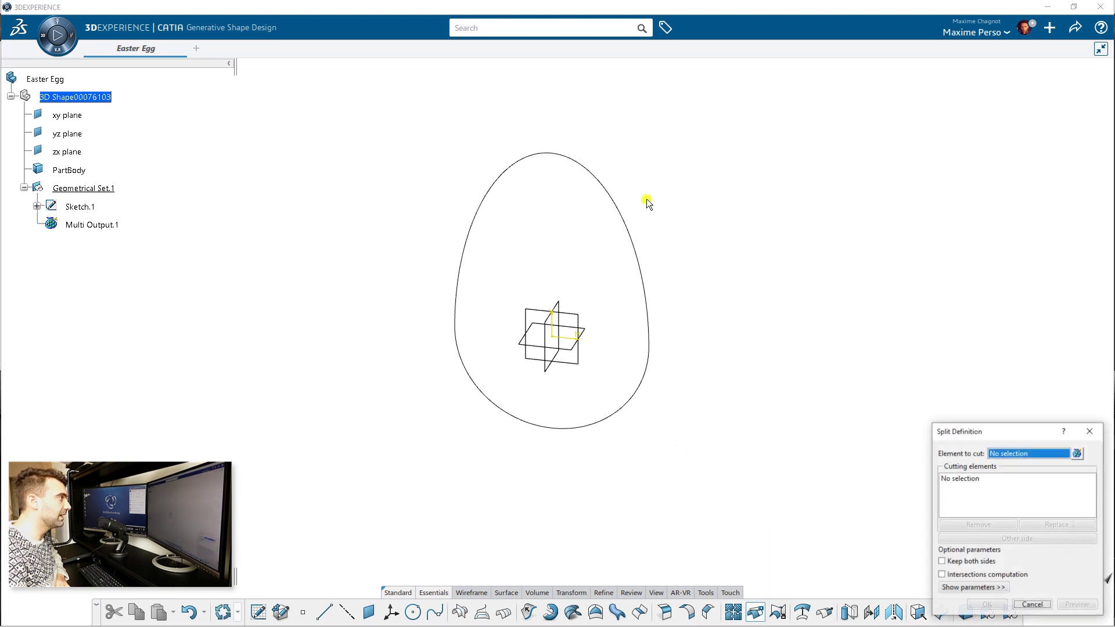
left_click(590, 172)
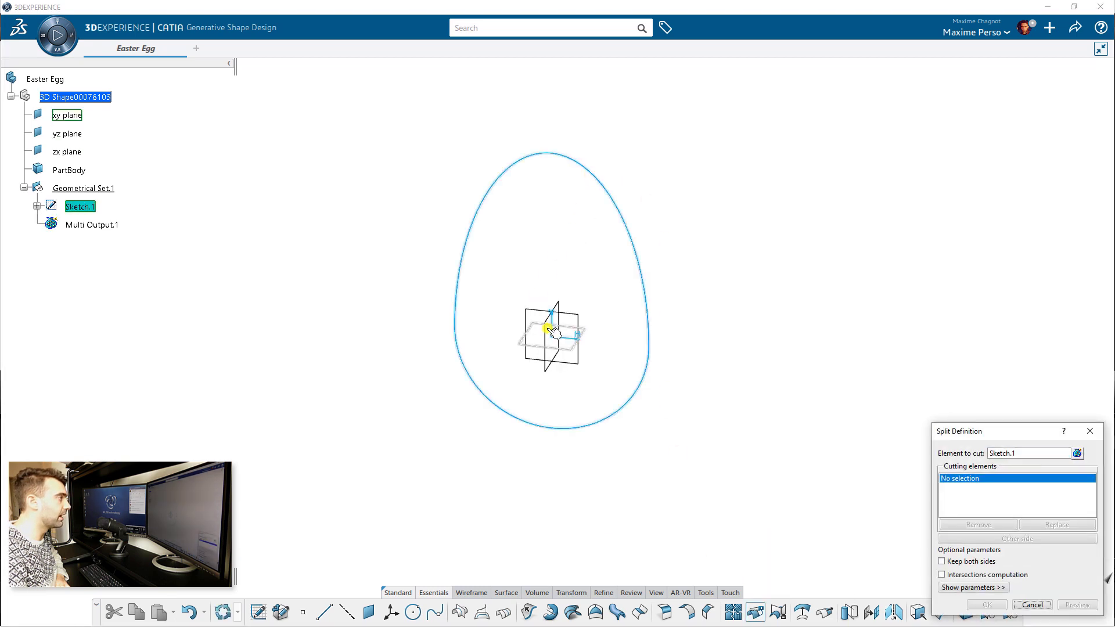
left_click(549, 327)
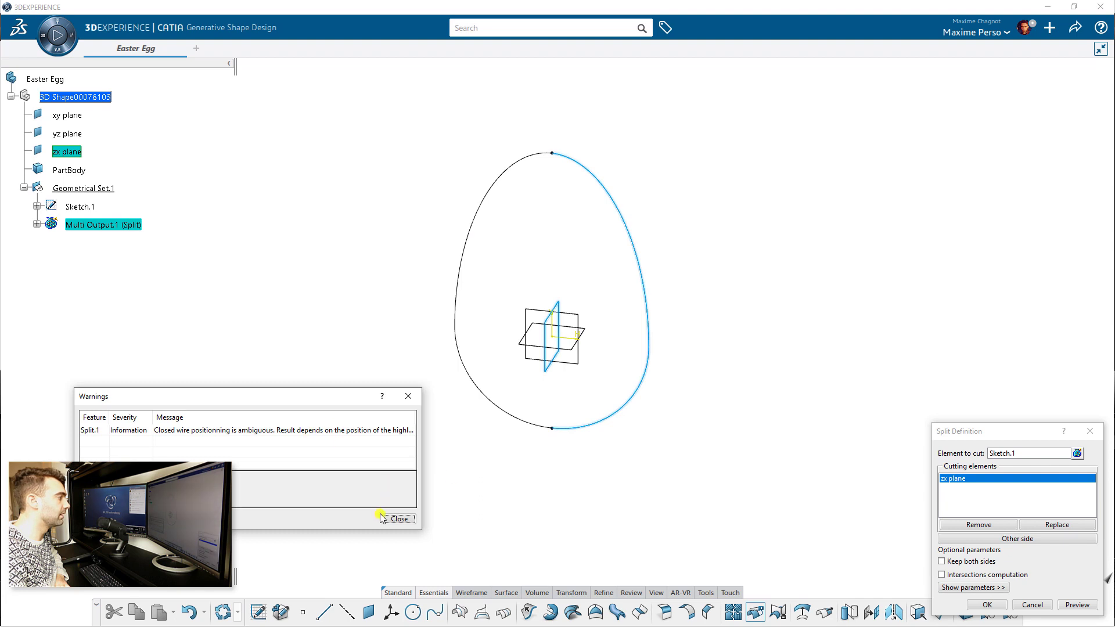
left_click(394, 520)
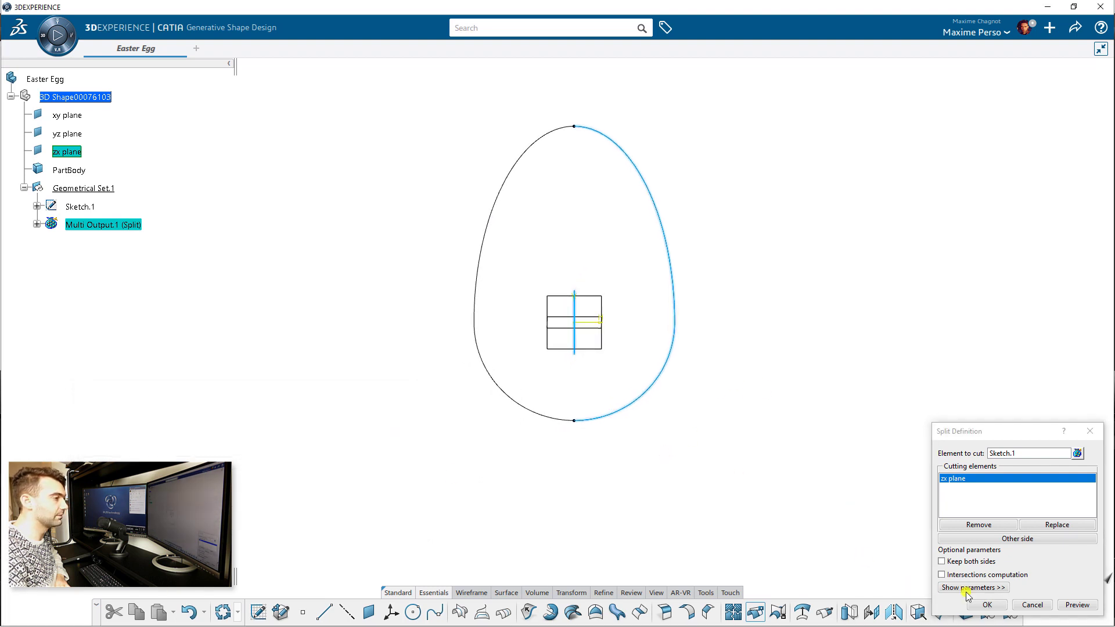
left_click(985, 605)
Run a Porcupine Curvature analysis of type Curvature on the split half-egg curve to examine its curvature continuity
middle_click_drag(841, 457, 413, 406)
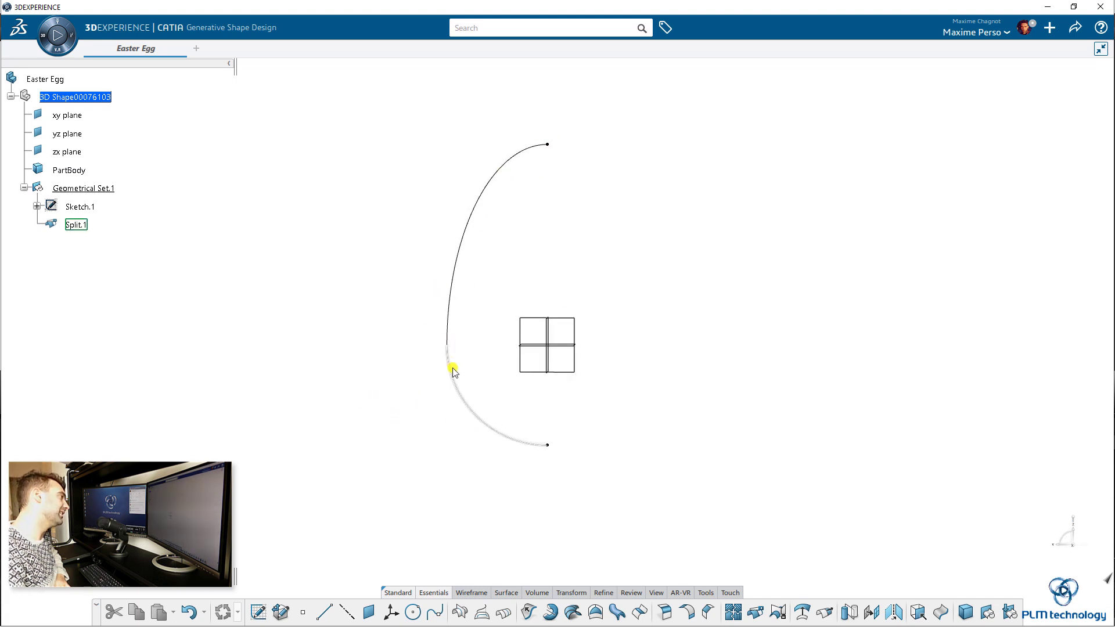
middle_click_drag(626, 381, 422, 453)
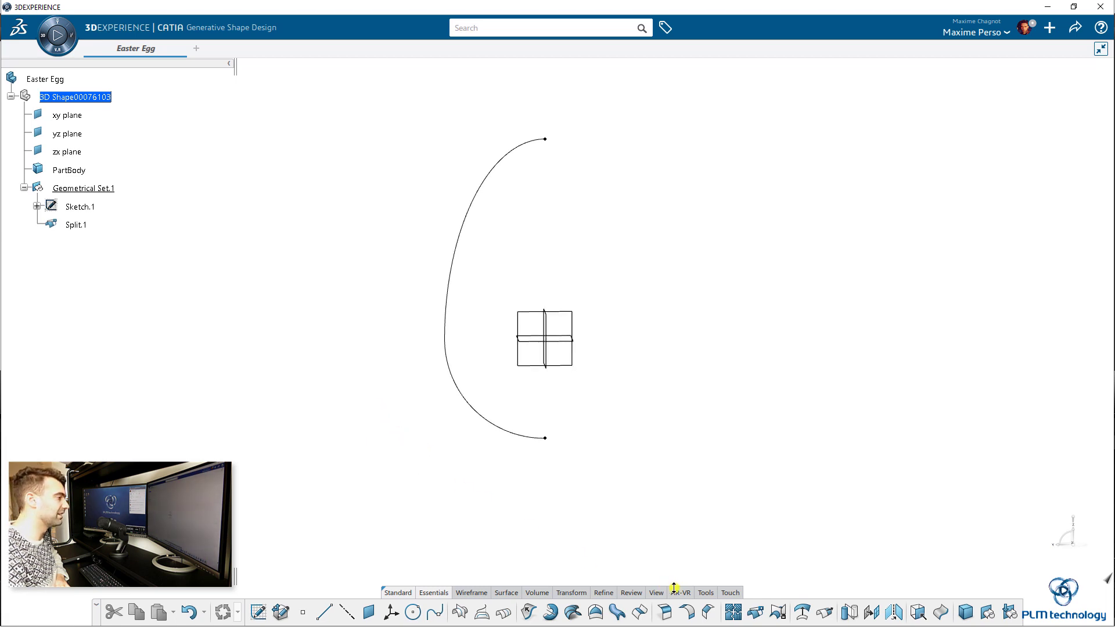
left_click(631, 592)
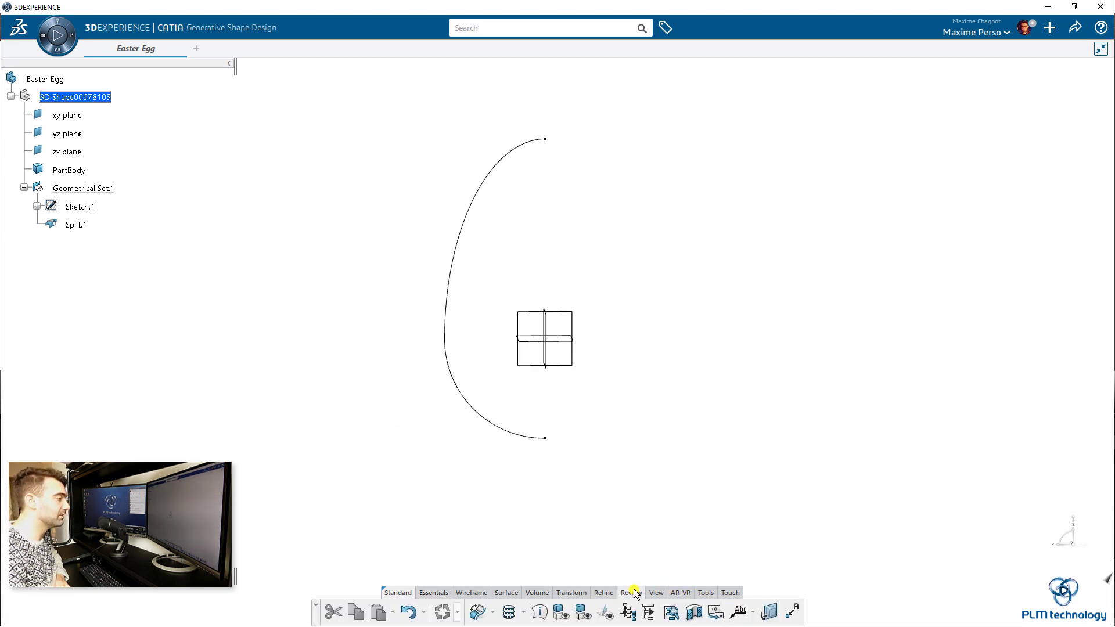
left_click(491, 612)
left_click(486, 586)
left_click(473, 406)
middle_click_drag(531, 377, 516, 433)
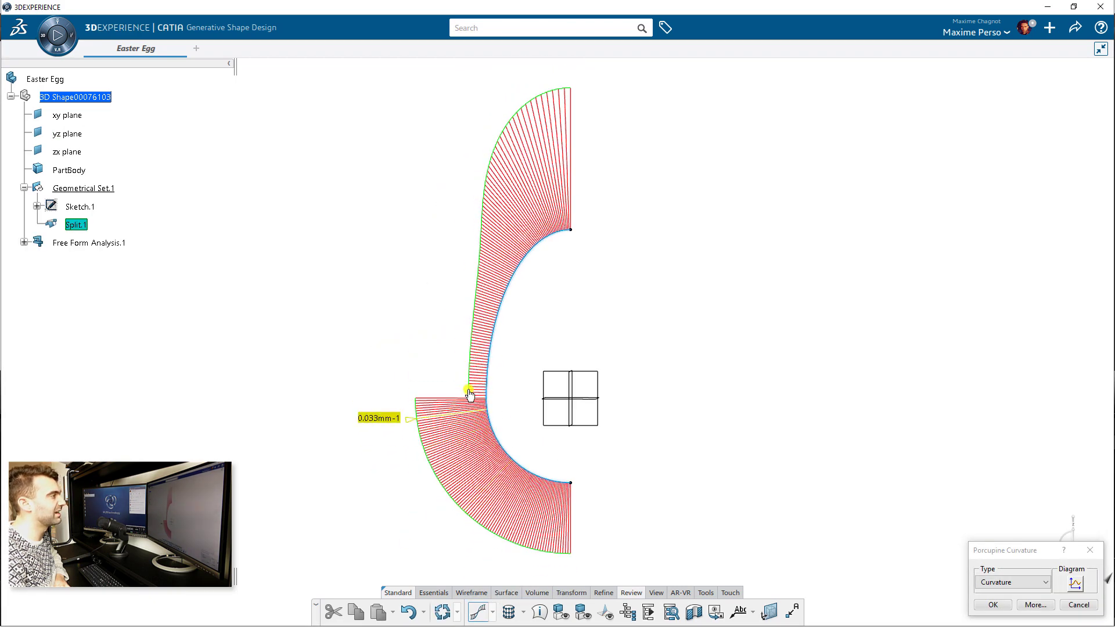
left_click(992, 604)
Delete the porcupine curvature analysis from Free Form Analysis.1 in the tree
middle_click_drag(679, 485, 761, 440)
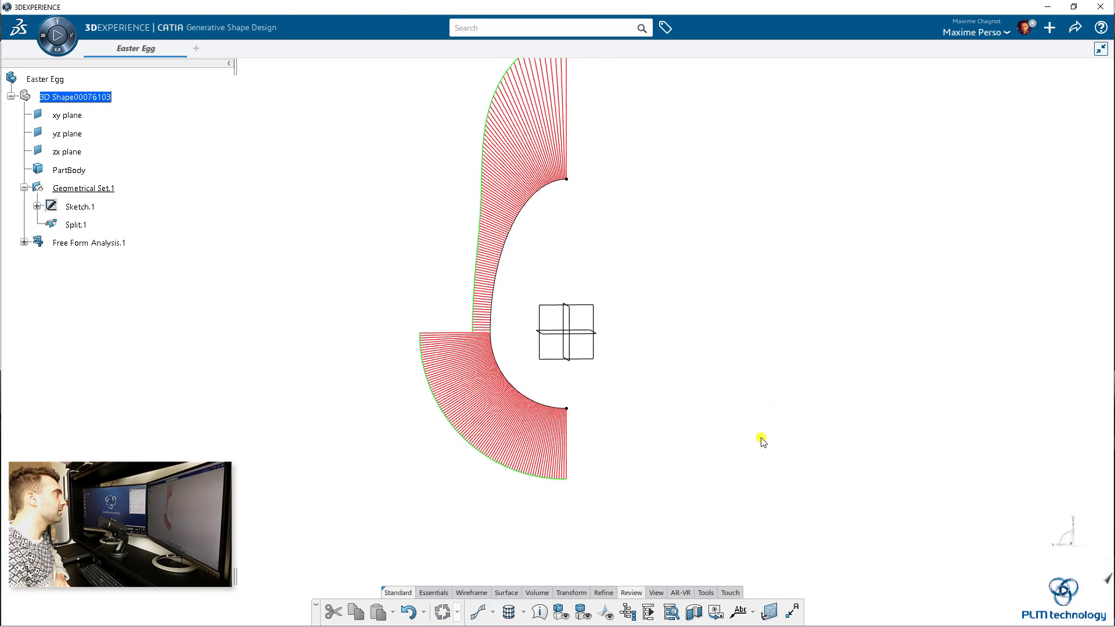
left_click(90, 243)
left_click(23, 242)
left_click(92, 261)
key("Delete")
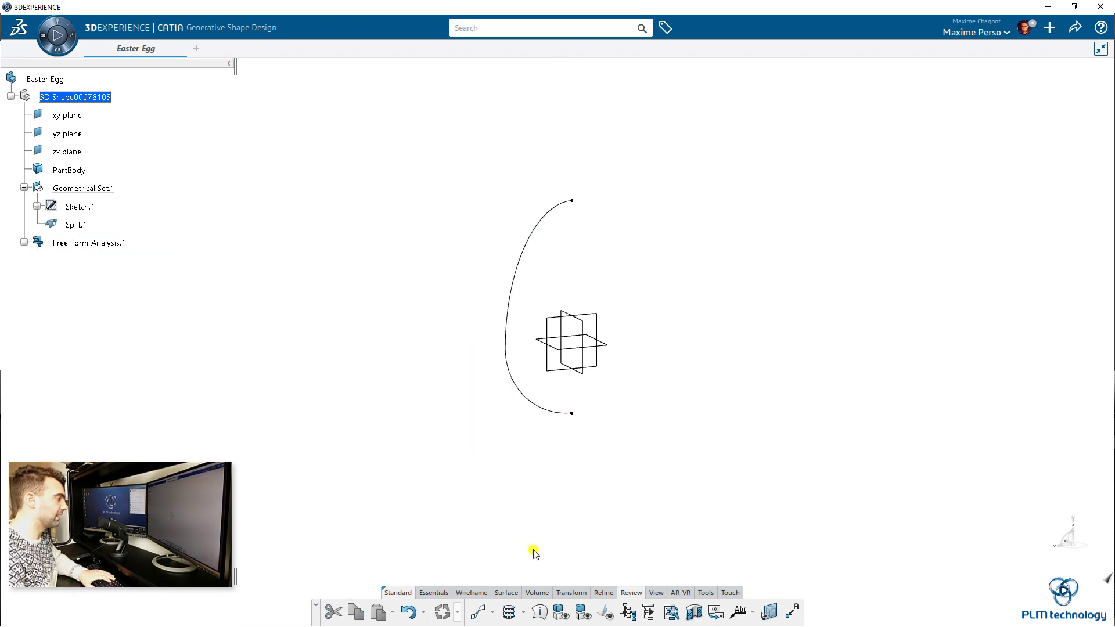
Smooth the split half-egg curve with Curve Smooth, using Curvature continuity and a 1 mm maximum deviation
left_click(440, 592)
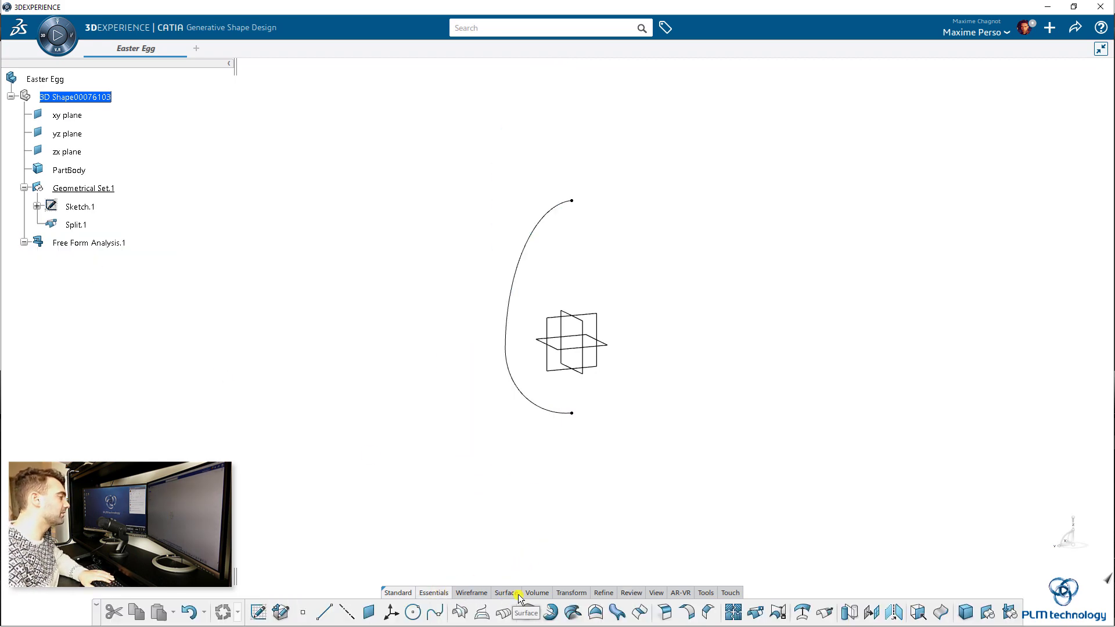
left_click(560, 592)
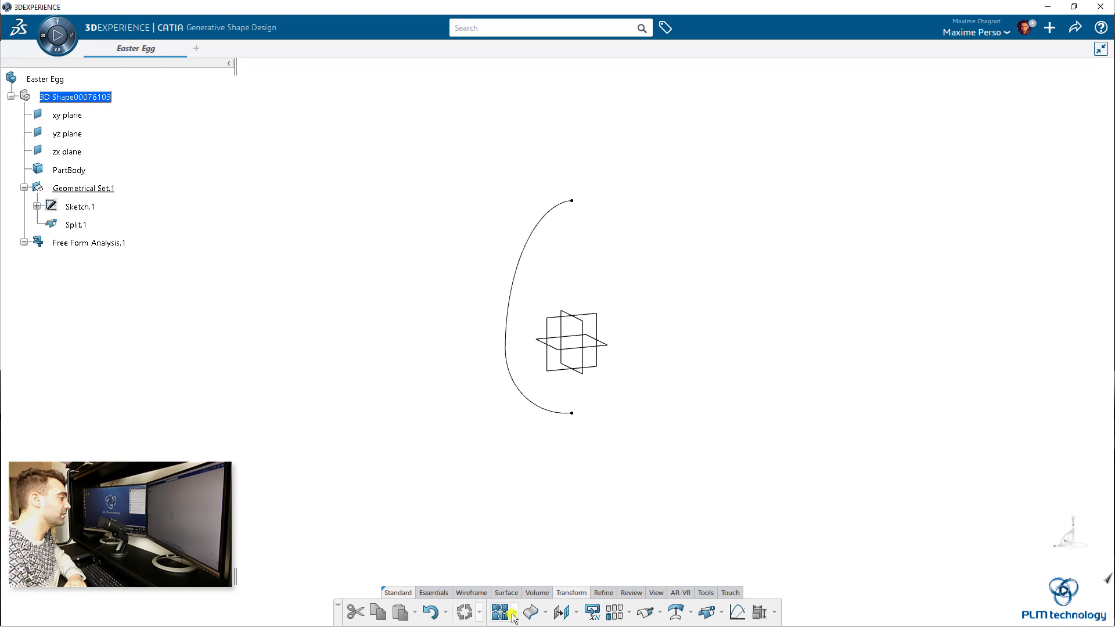
left_click(514, 615)
left_click(518, 543)
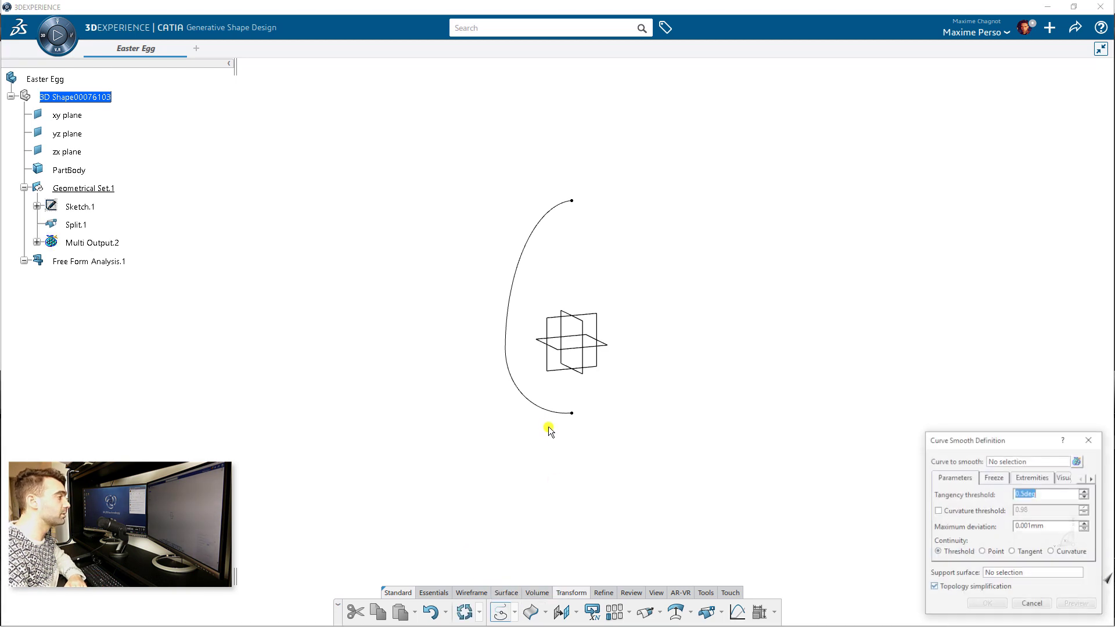
left_click(542, 406)
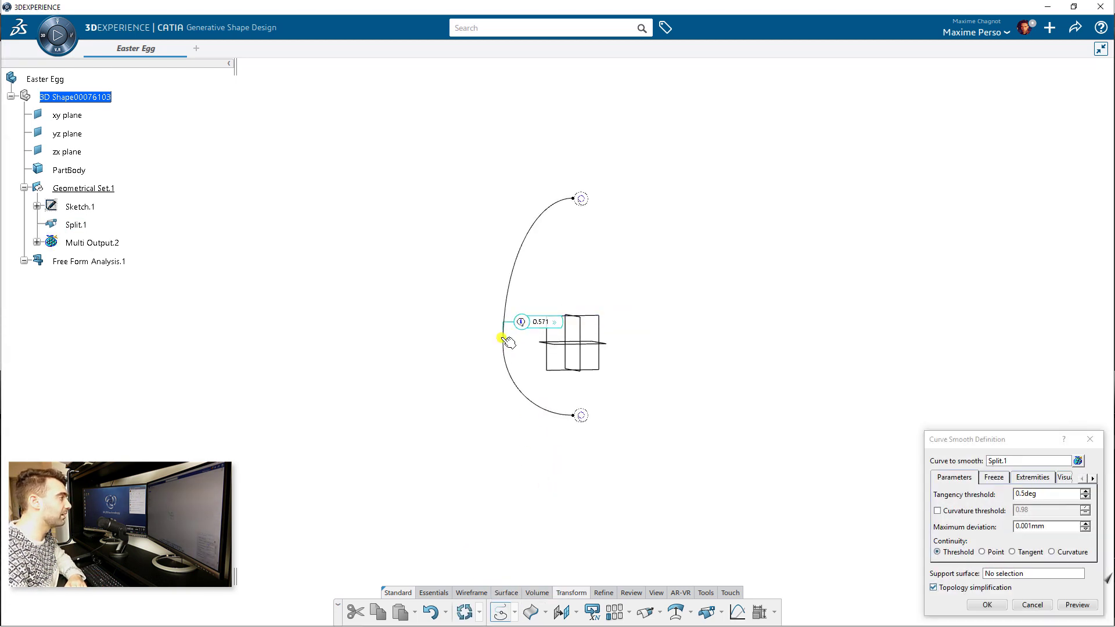
left_click(1052, 552)
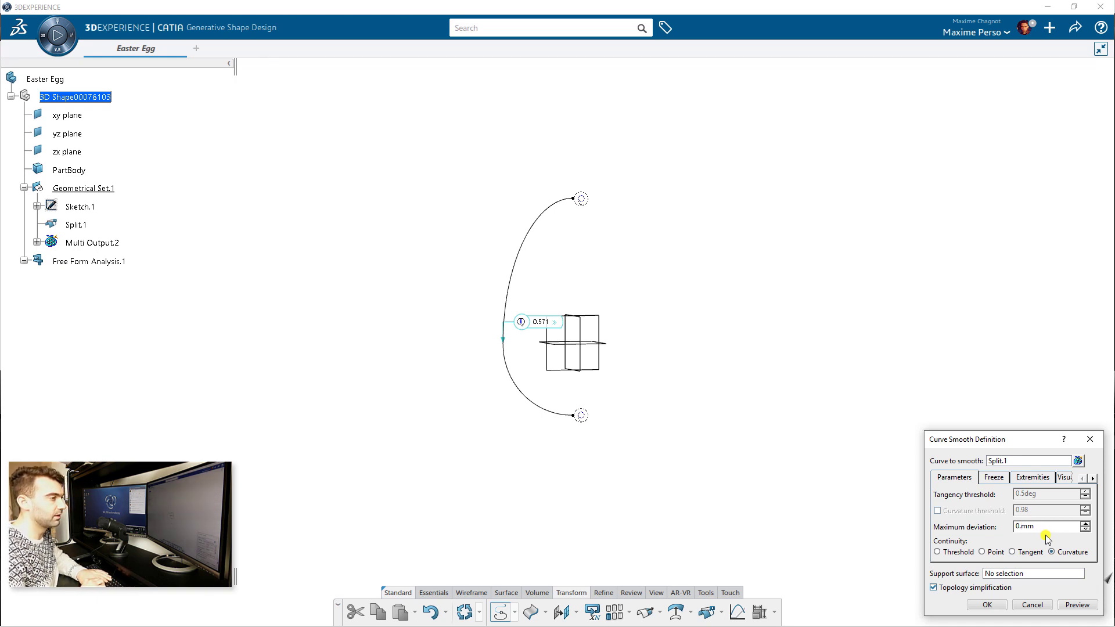
key("BackSpace")
type("1")
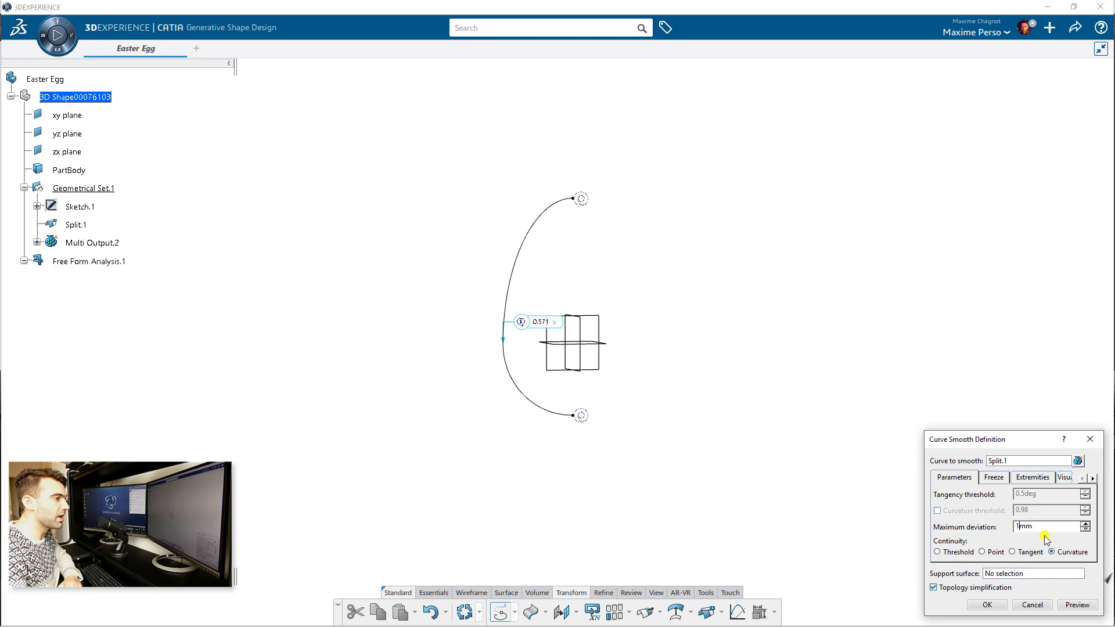
left_click(1079, 604)
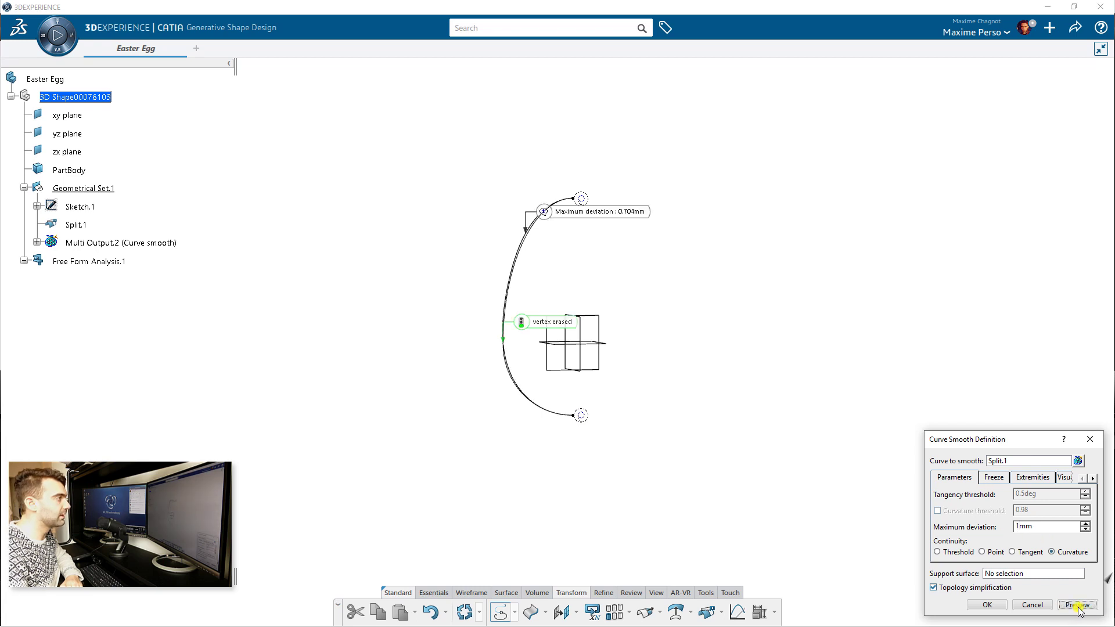
left_click(987, 604)
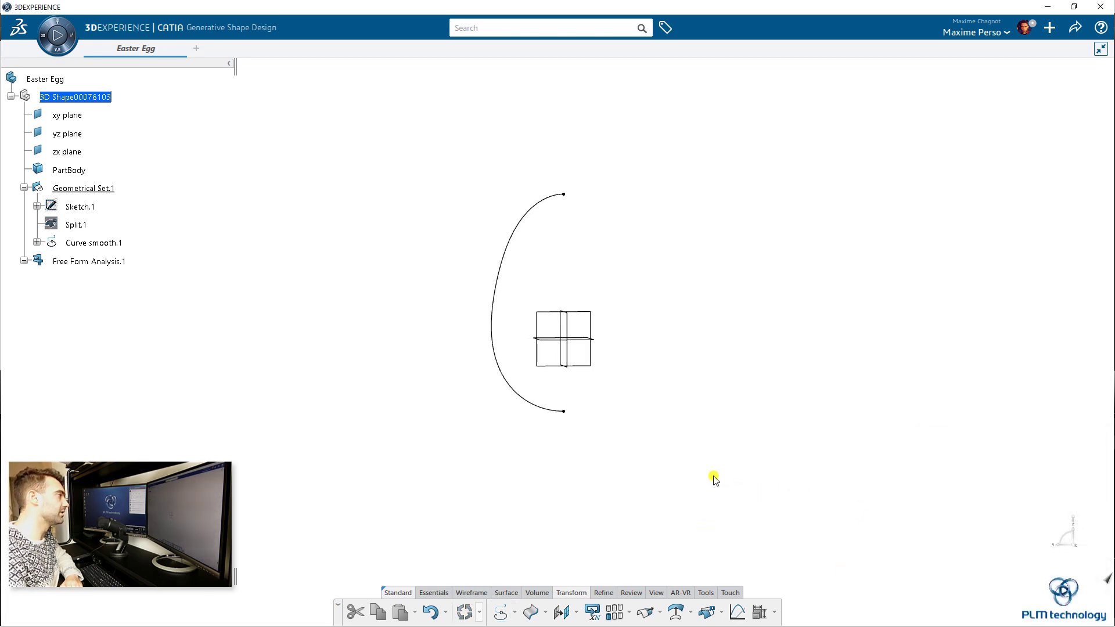
Set the maximum deviation parameter of the smoothed curve to 2 mm
left_click(37, 242)
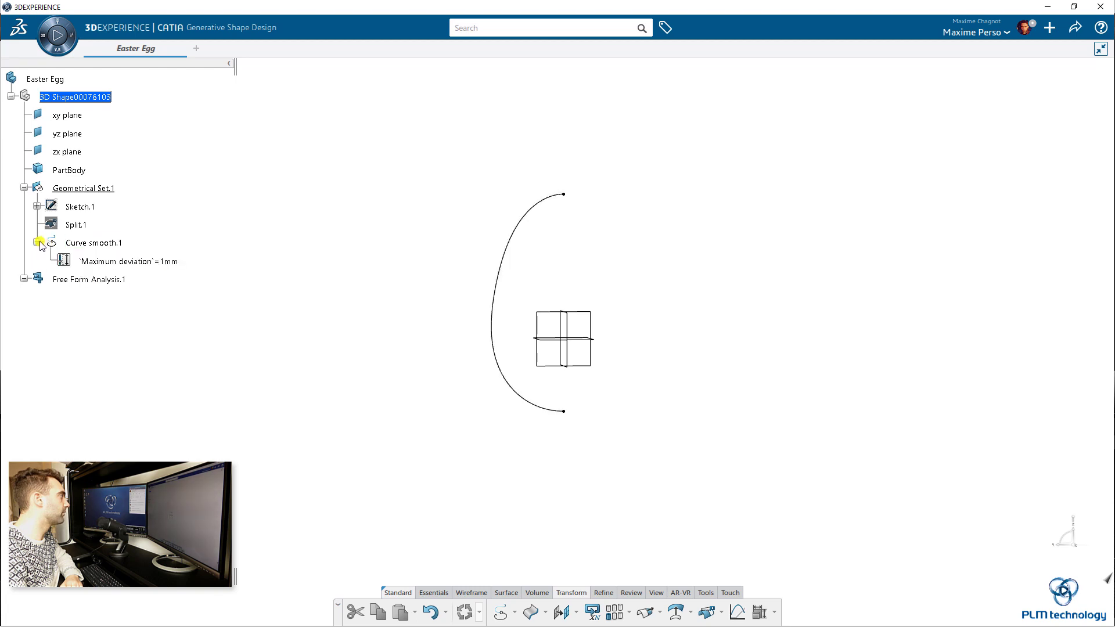
double_click(116, 261)
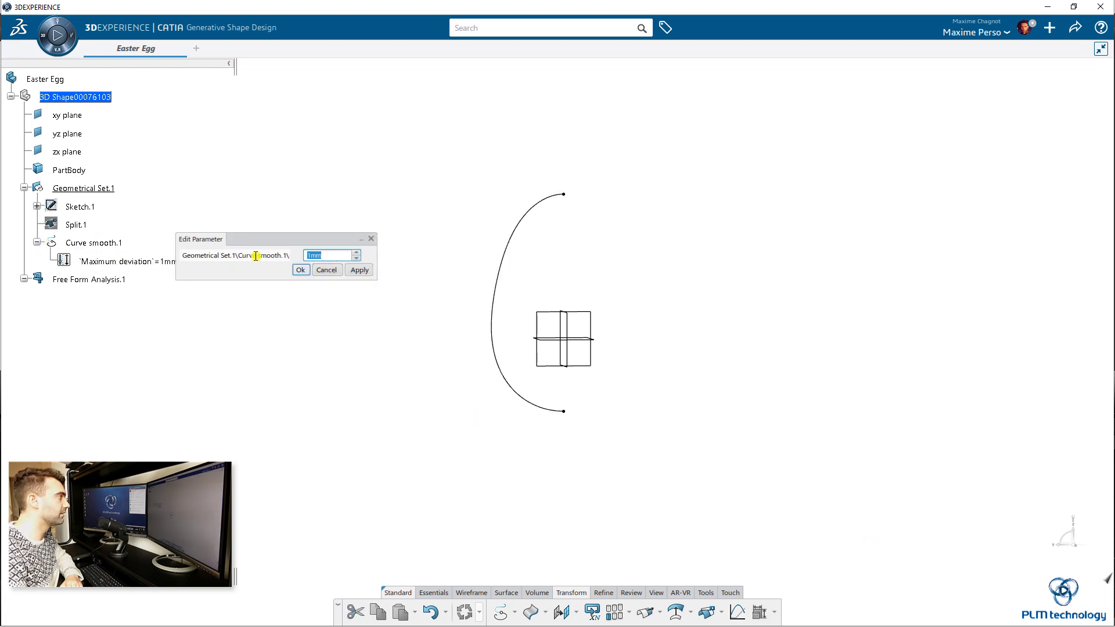
type("2mm")
key("Return")
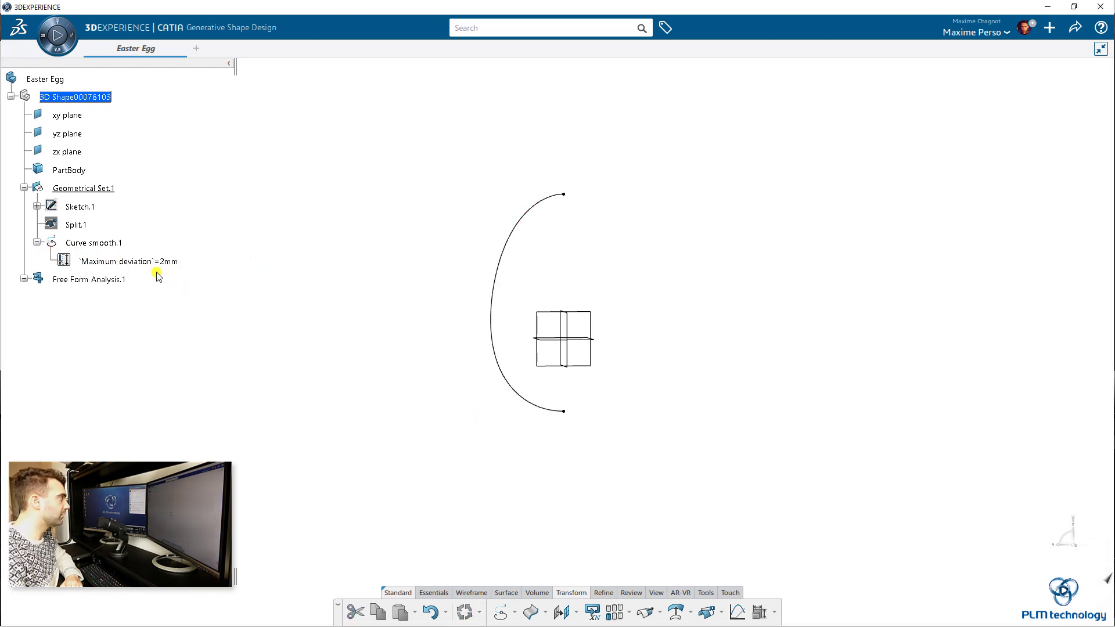
Try a 3 mm maximum deviation on the smoothed curve and set it back to 2 mm
double_click(119, 261)
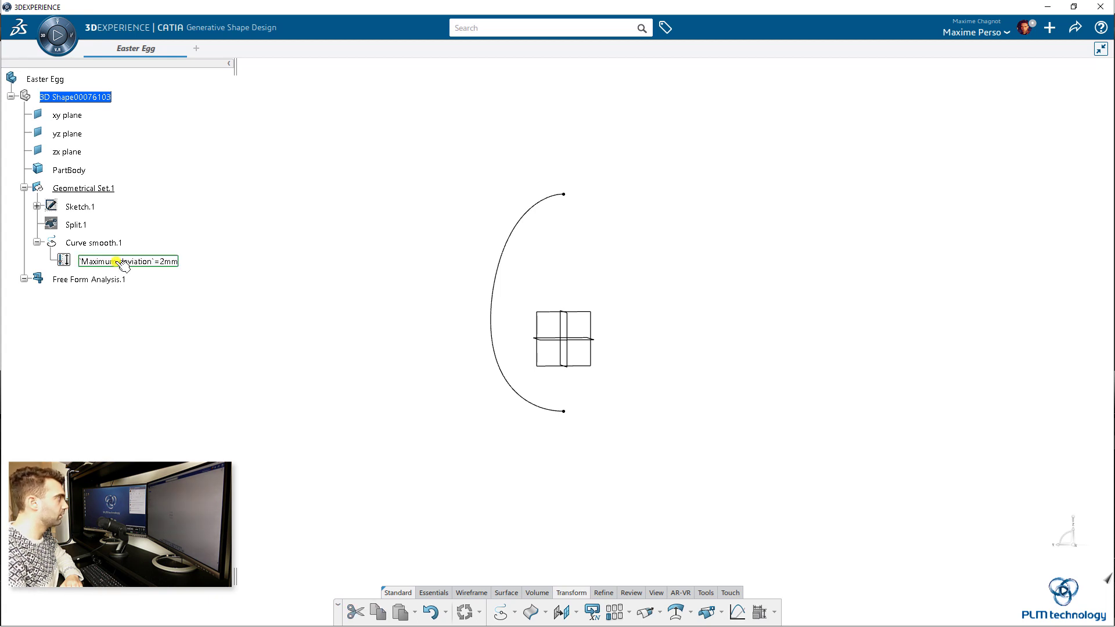
type("3")
key("Return")
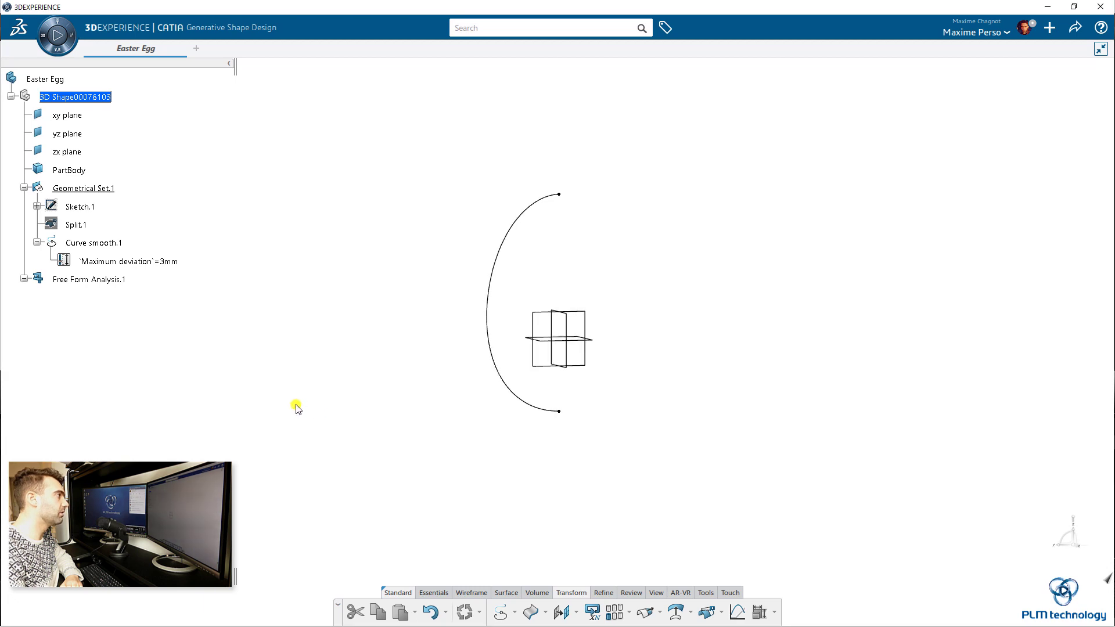
double_click(165, 262)
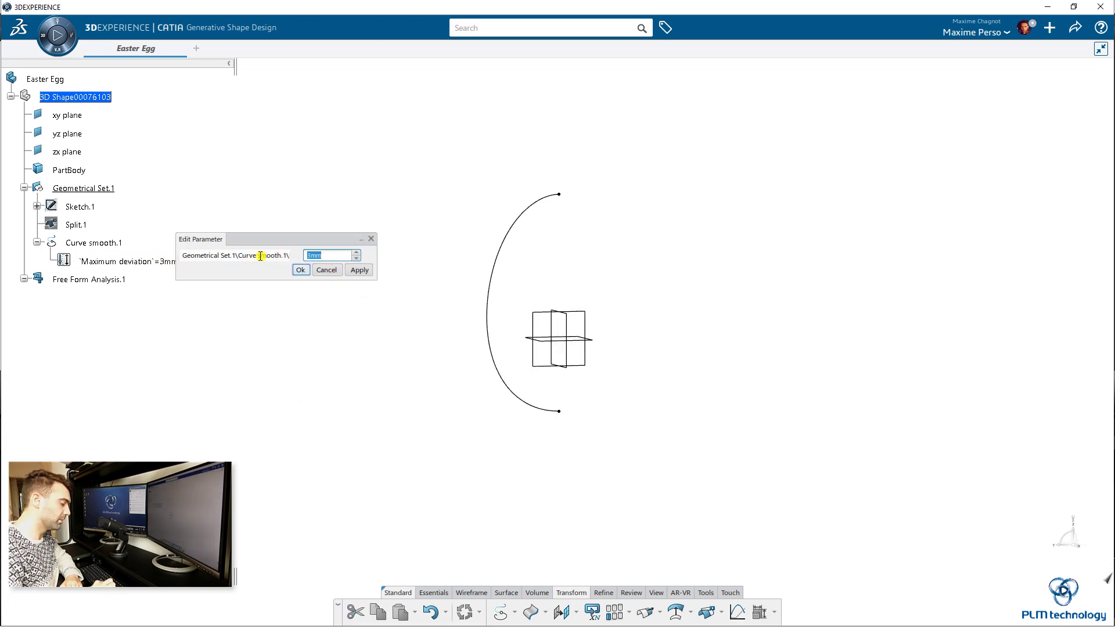
key("Down")
key("Return")
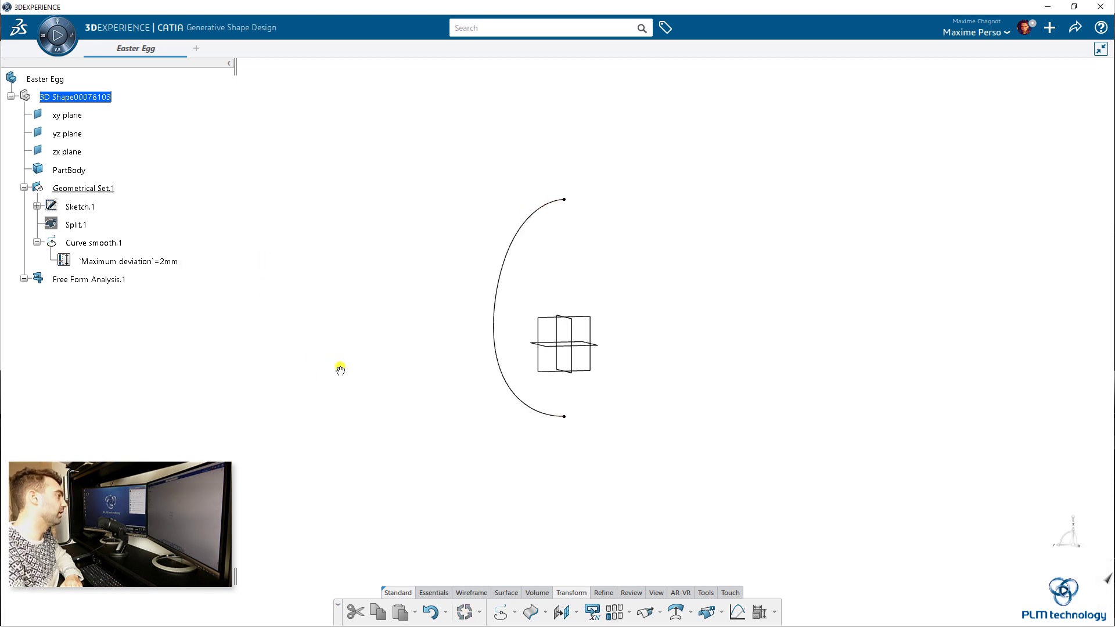
Run a Porcupine Curvature analysis of type Curvature on the smoothed half-egg curve to examine its curvature continuity
middle_click_drag(397, 368, 553, 531)
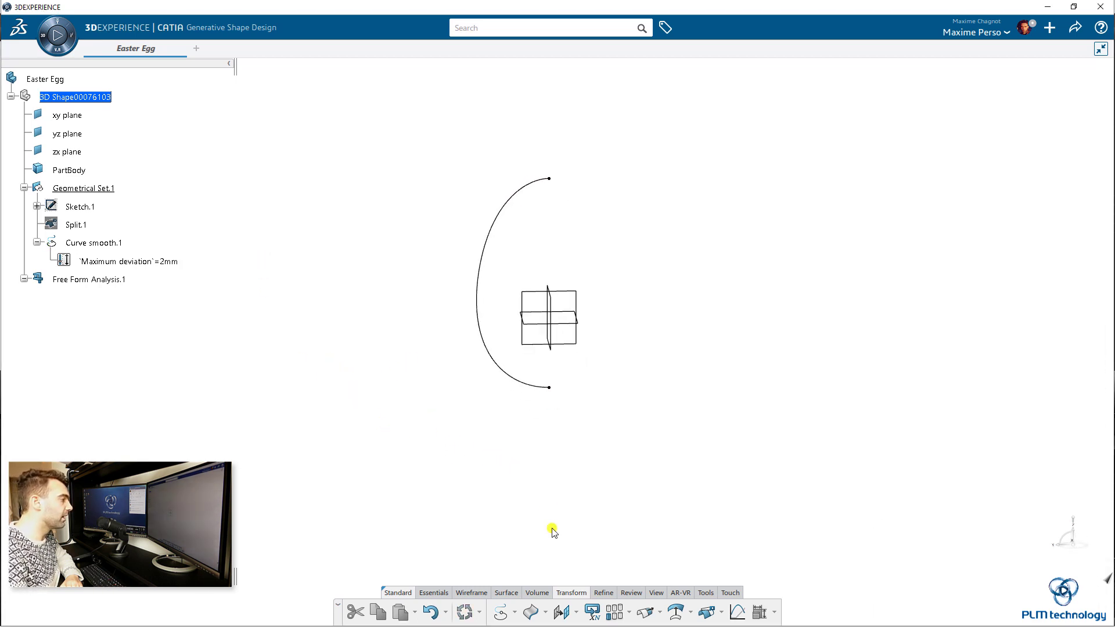
left_click(631, 592)
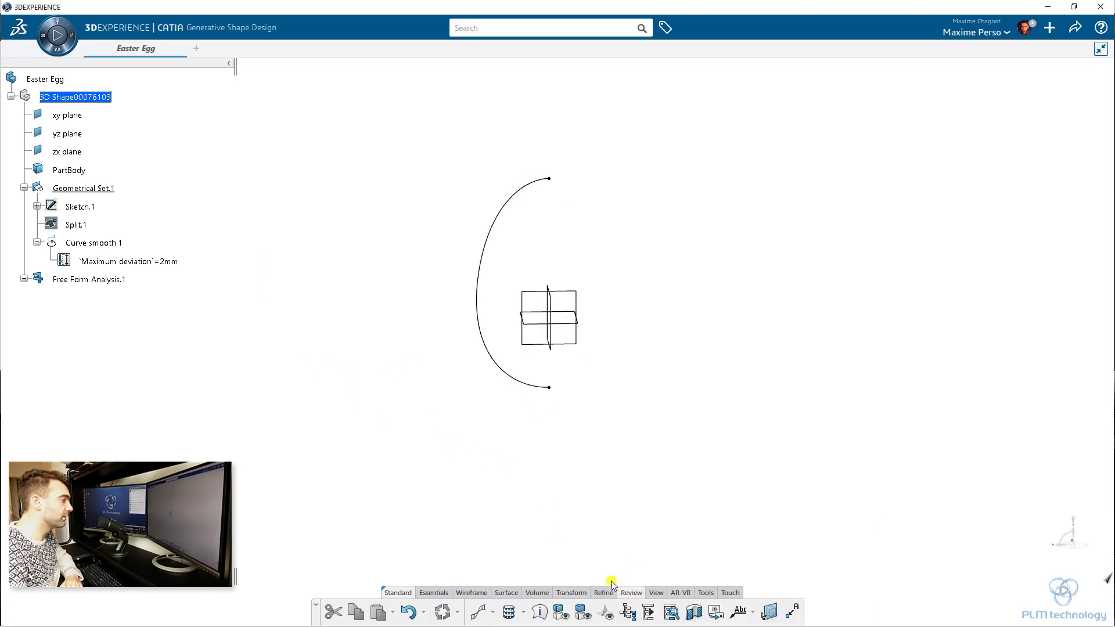
left_click(478, 611)
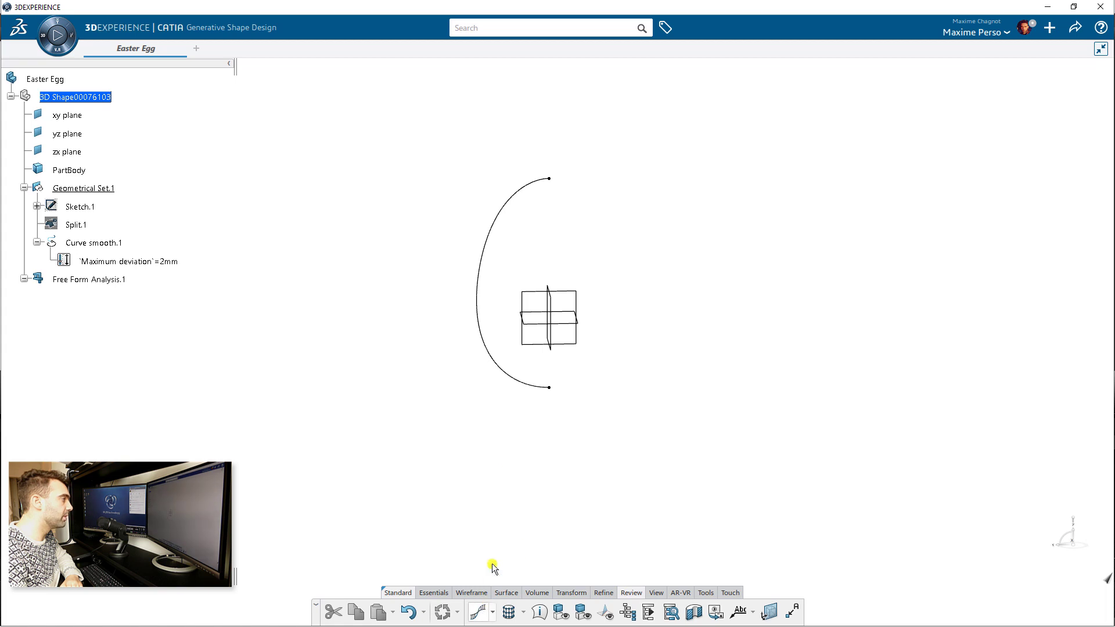
left_click(507, 371)
middle_click_drag(519, 444, 524, 507)
left_click(992, 604)
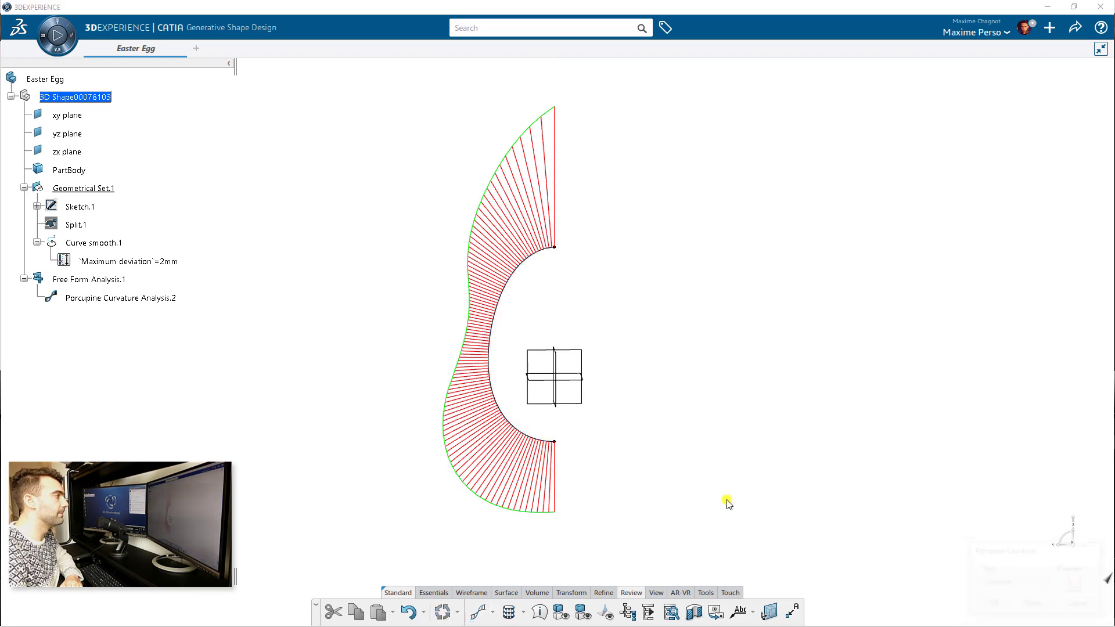
Hide the porcupine curvature analysis listed under Free Form Analysis.1
left_click(162, 299)
right_click(142, 300)
left_click(169, 337)
Revolve the smoothed half-egg curve 360 degrees about the Z axis to create the egg surface
middle_click_drag(334, 387, 360, 383)
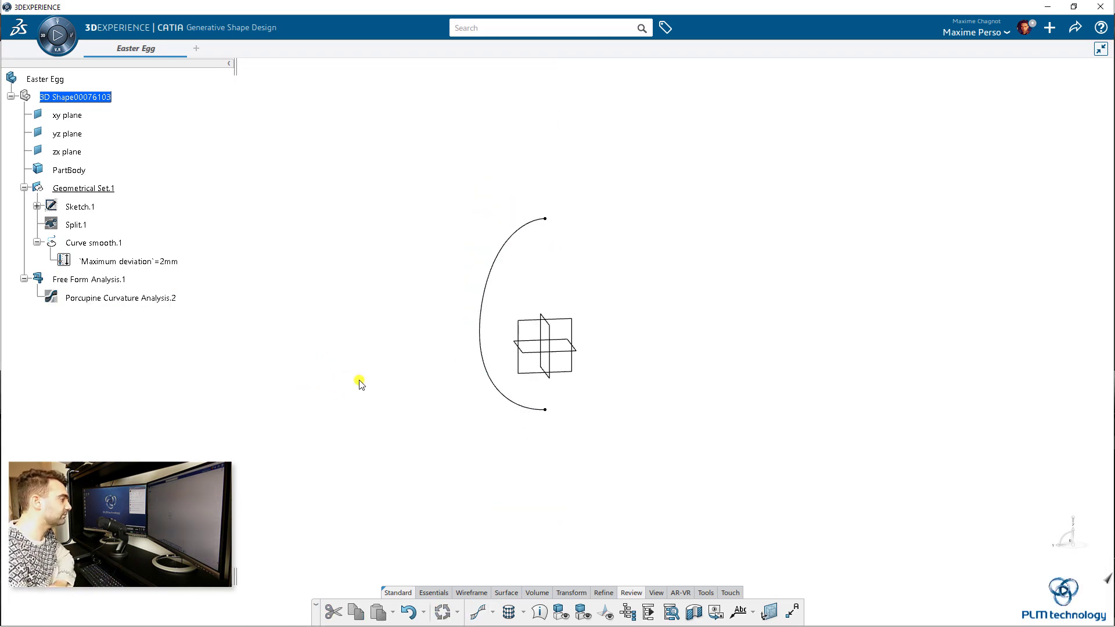
left_click(450, 594)
middle_click_drag(426, 480, 471, 453)
left_click(550, 612)
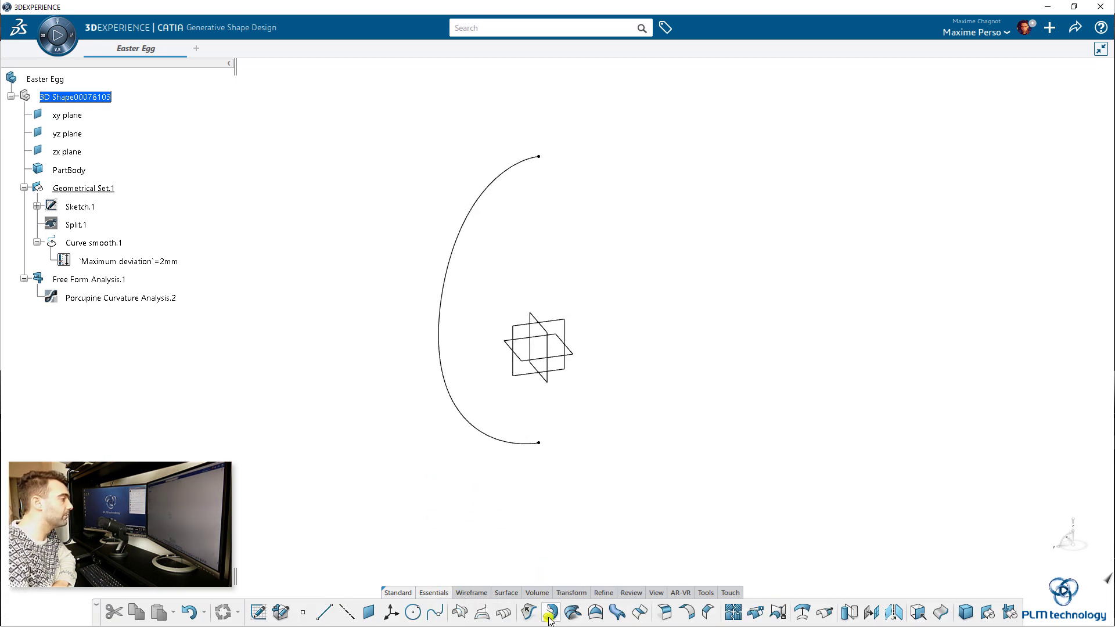
left_click(93, 243)
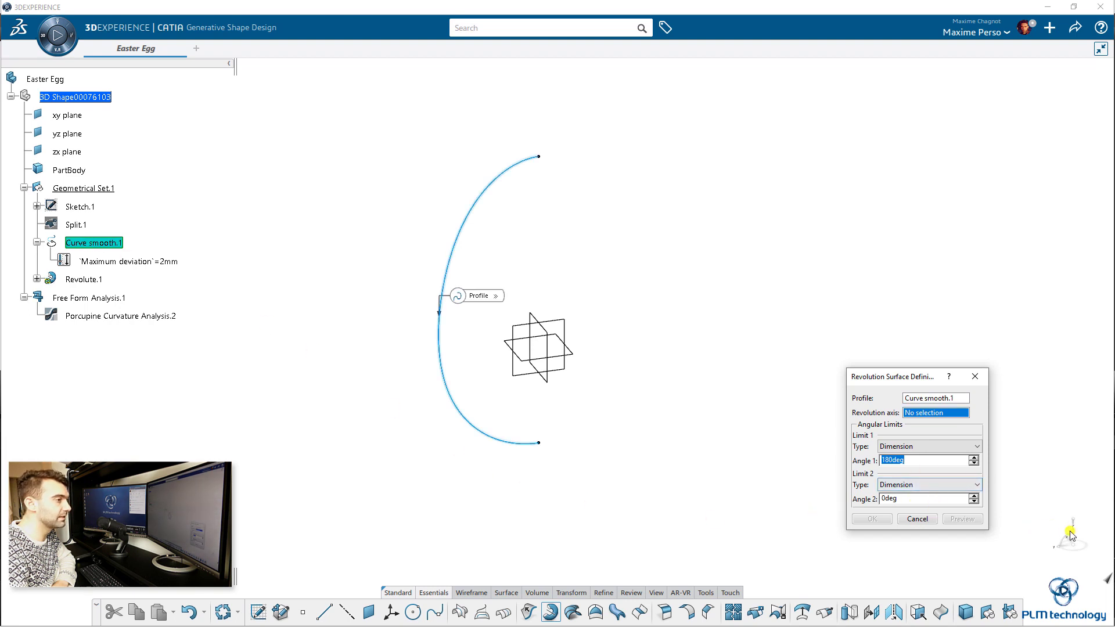
right_click(934, 412)
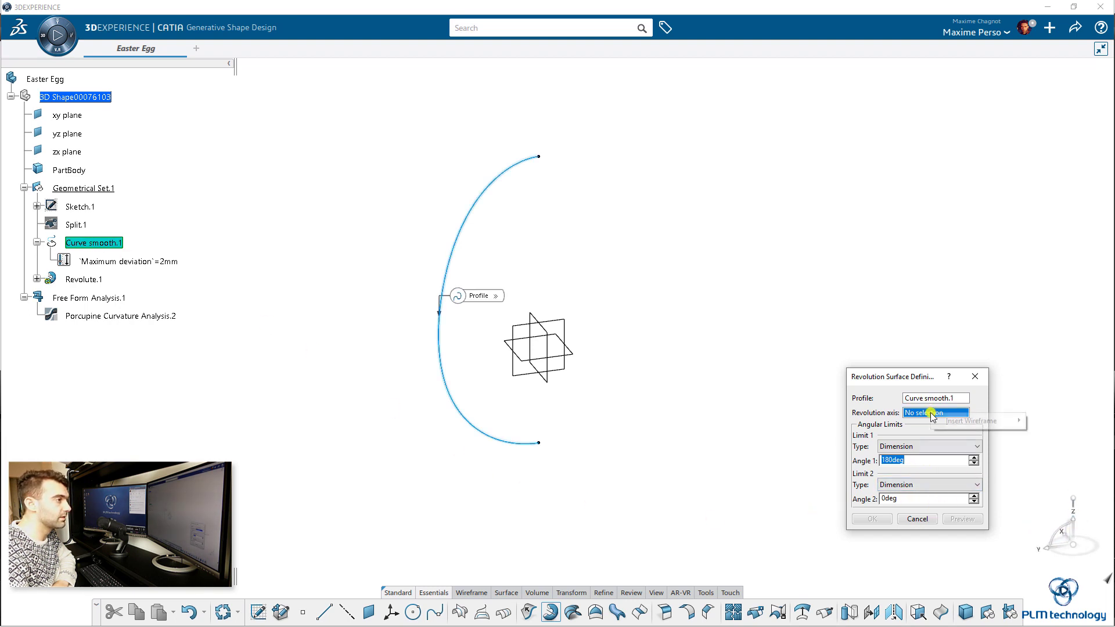
mouse_move(957, 420)
left_click(863, 463)
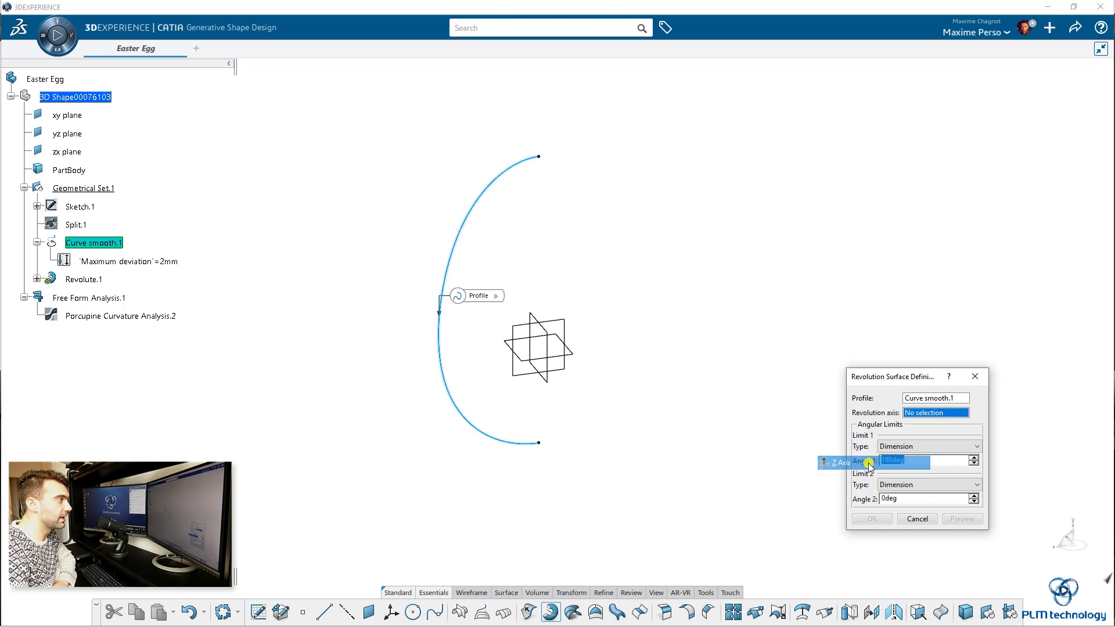
left_click_drag(935, 461, 712, 465)
type("360")
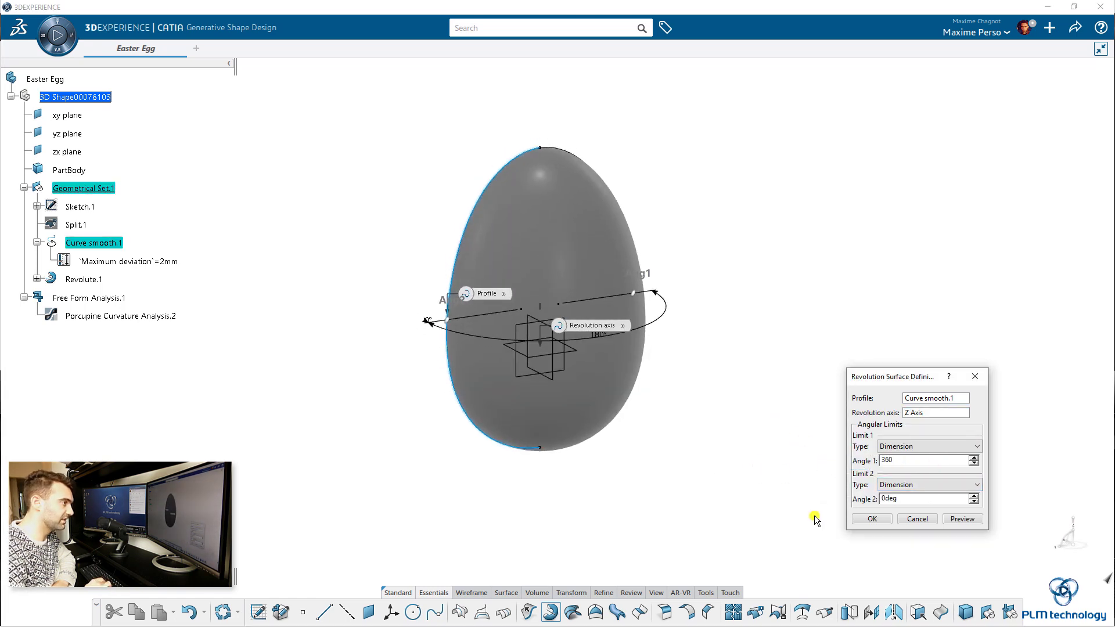
key("Return")
Hide the smoothed profile curve so that only the revolved egg surface is displayed
left_click(90, 243)
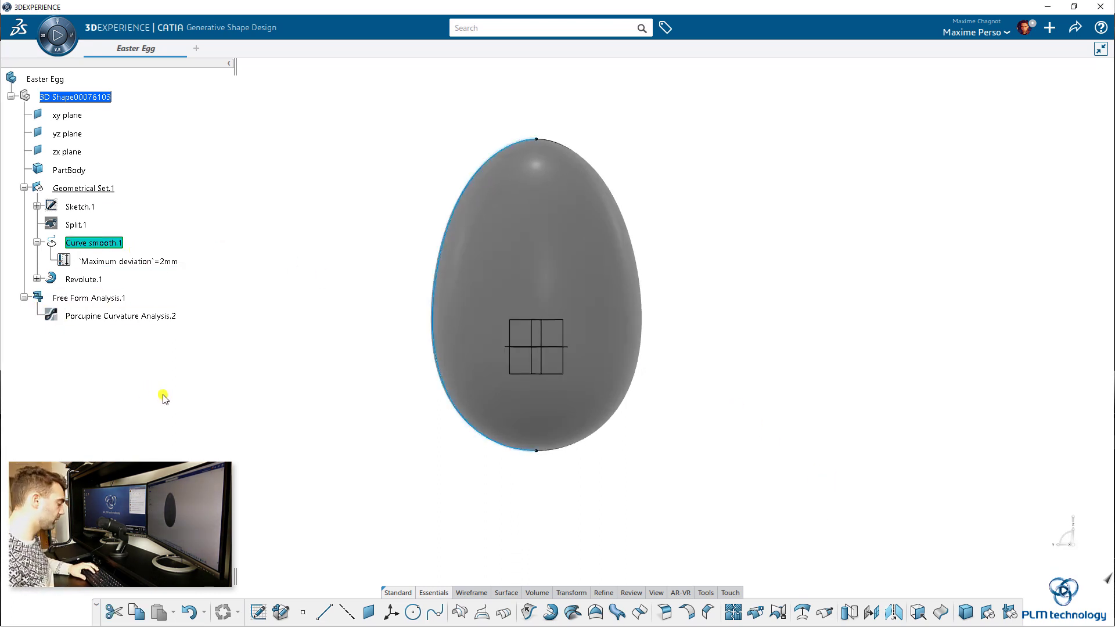
left_click(274, 460)
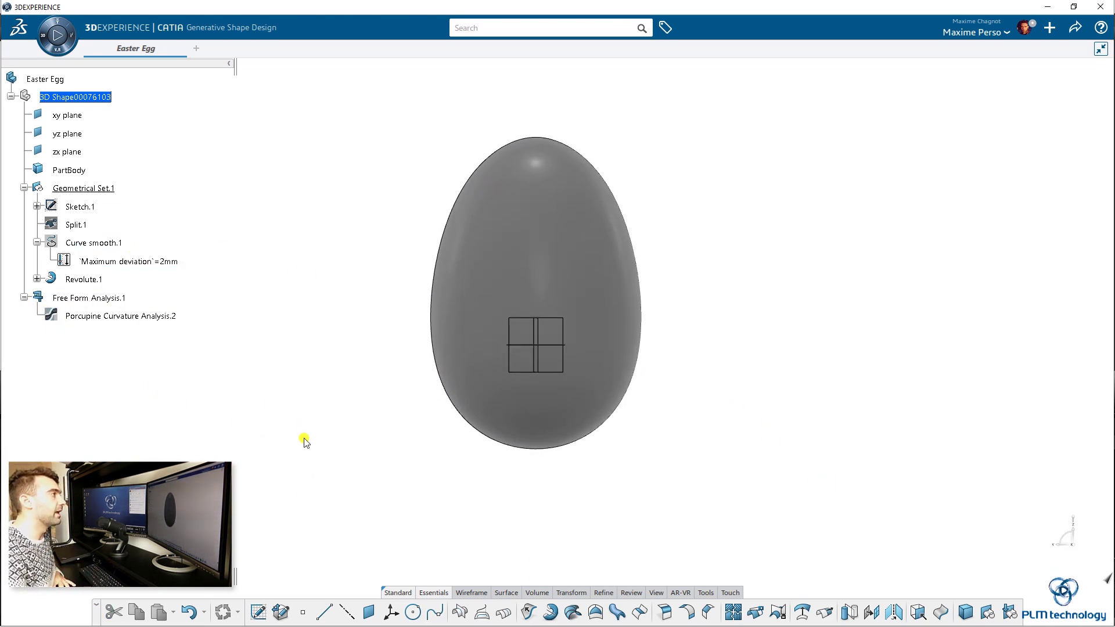
middle_click_drag(404, 468, 397, 467)
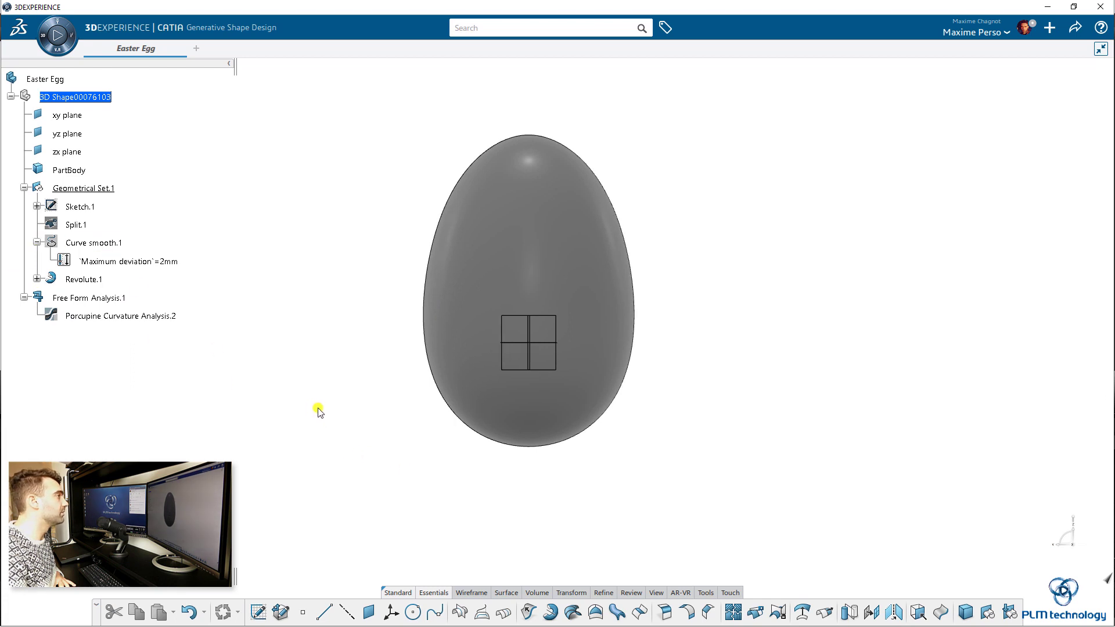
middle_click_drag(318, 408, 299, 418)
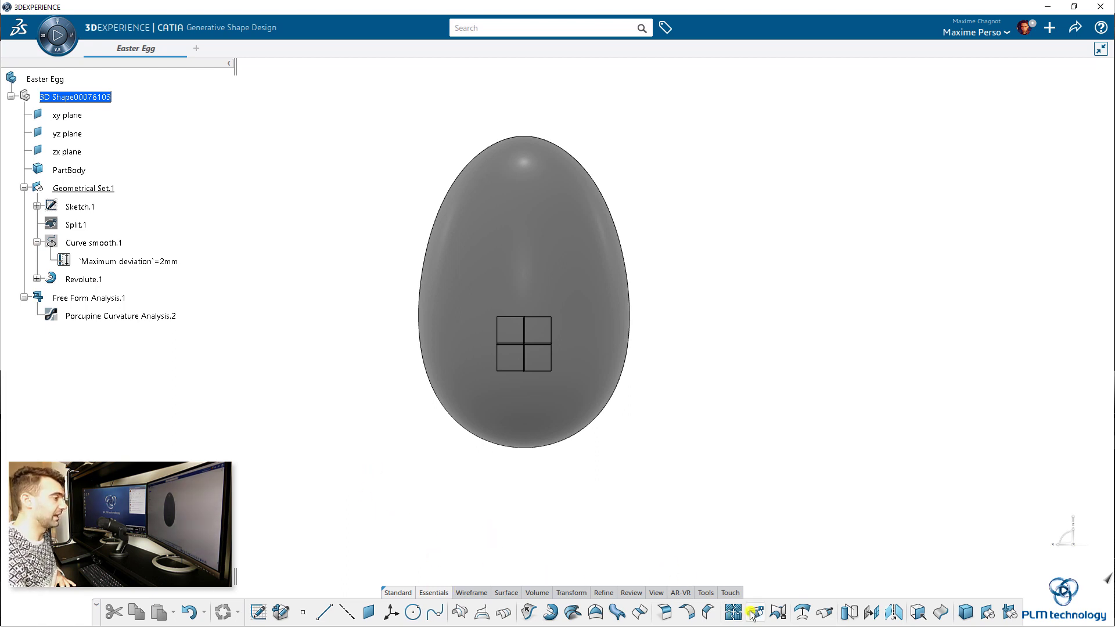
Open a sketch on the yz plane and draw a wavy four-point spline across the lower part of the egg, past both sides
left_click(549, 370)
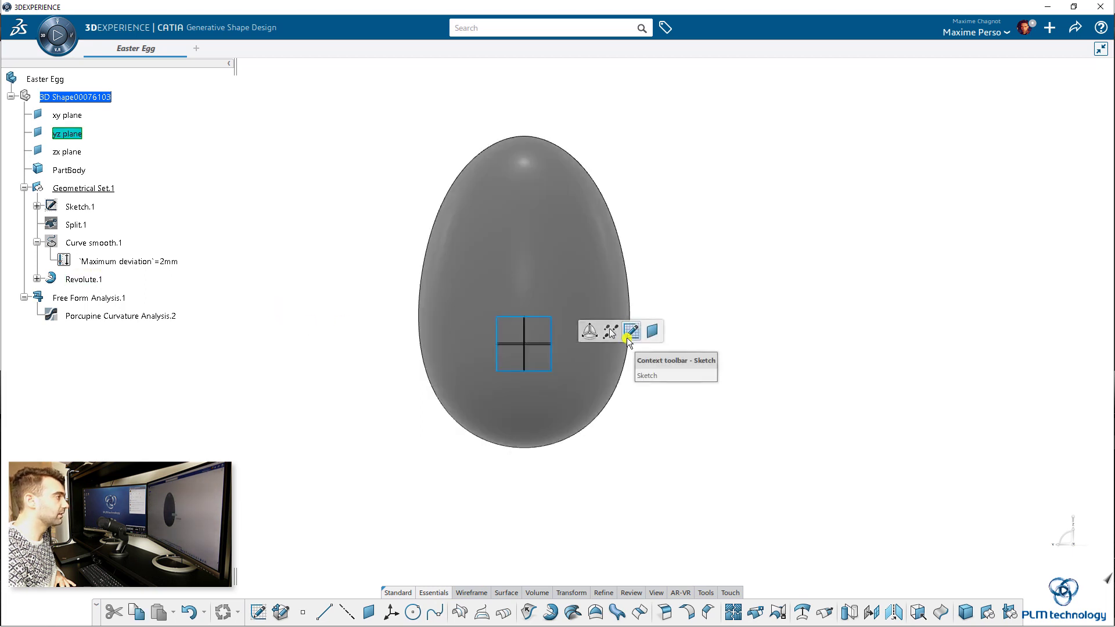
left_click(631, 331)
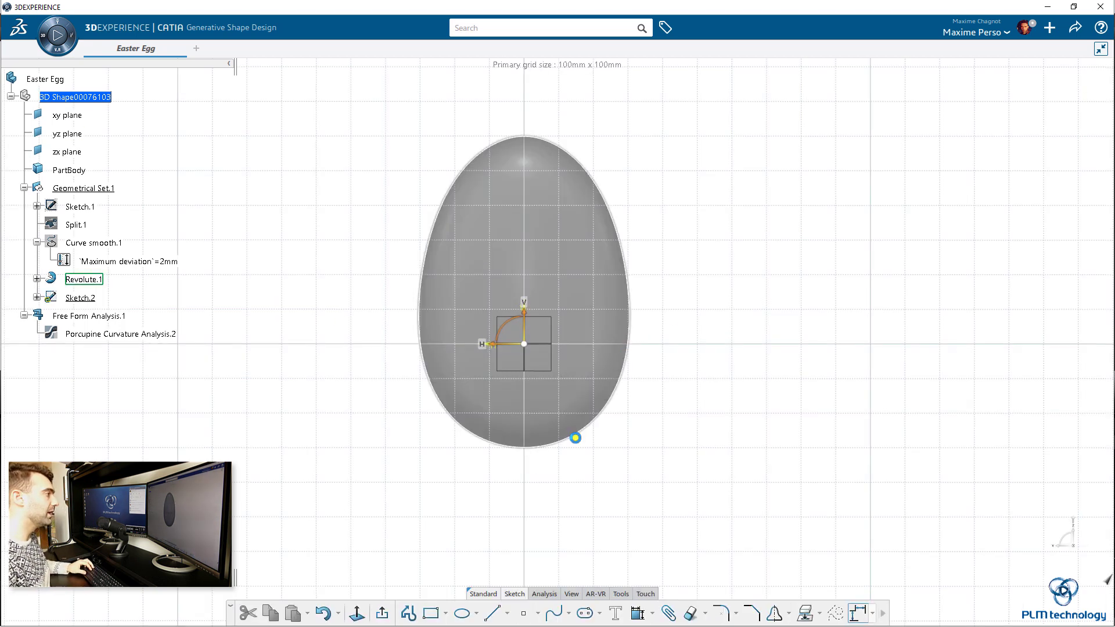
left_click(547, 611)
left_click(345, 417)
left_click(476, 408)
left_click(602, 423)
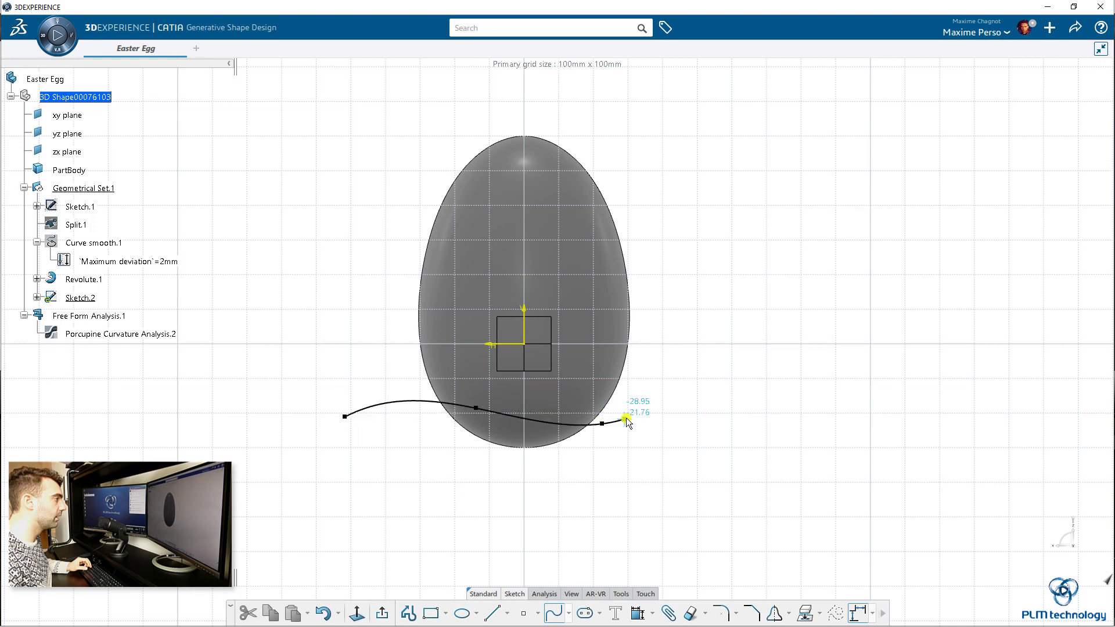
left_click(638, 415)
key("Escape")
Draw a second wavy four-point spline across the egg near the horizontal axis, extending past both sides
left_click(553, 612)
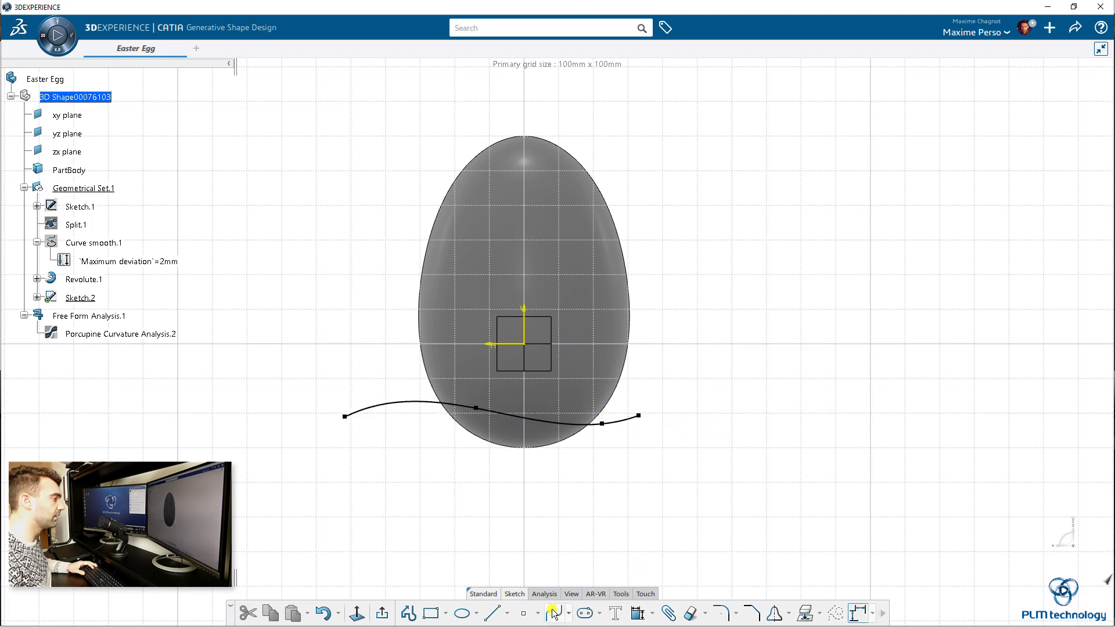
left_click(370, 360)
left_click(470, 335)
left_click(585, 352)
left_click(661, 337)
key("Escape")
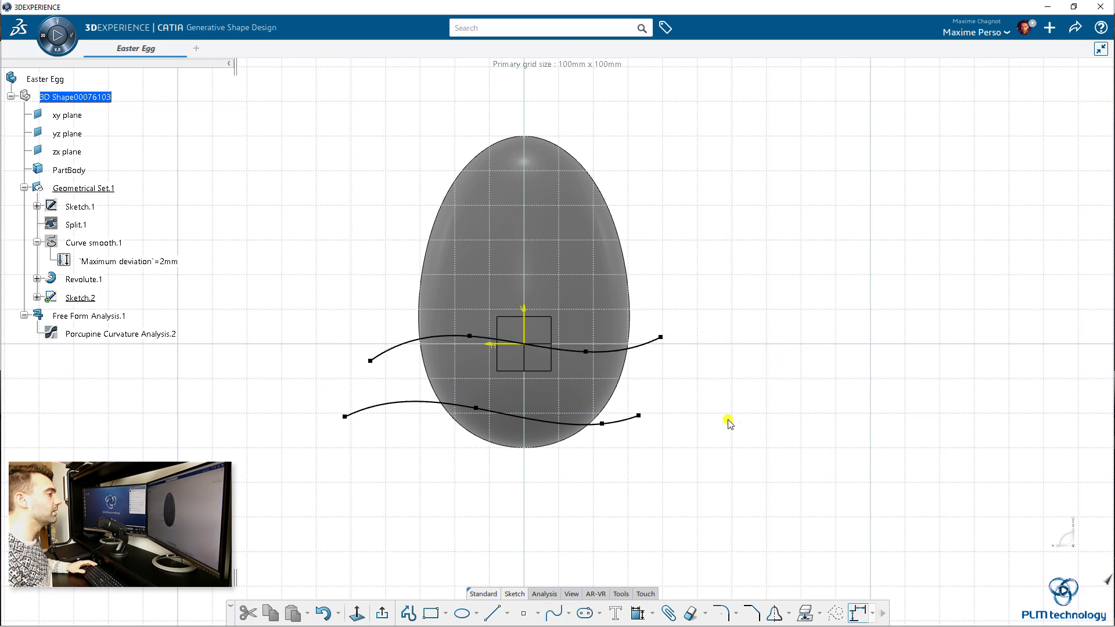
Draw an arched three-point spline across the middle of the egg, above the second spline
left_click(560, 611)
left_click(363, 299)
left_click(648, 302)
key("Escape")
key("Escape")
Draw a wavy four-point spline across the upper part of the egg, above the arched spline and extending past both sides
left_click(554, 613)
left_click(390, 213)
left_click(494, 238)
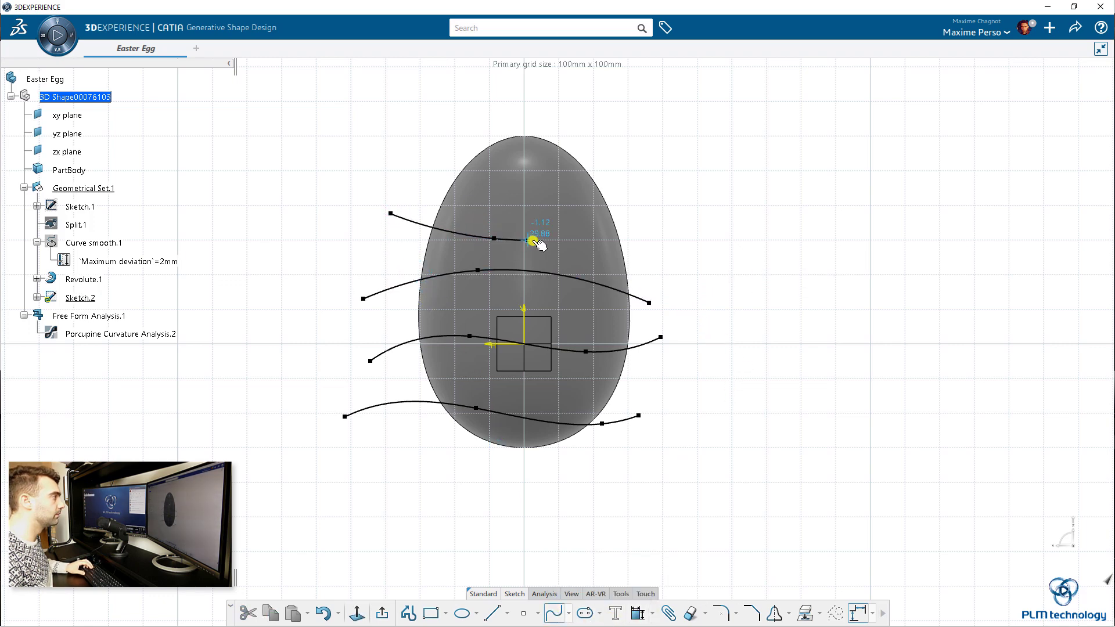
left_click(577, 227)
left_click(658, 223)
key("Escape")
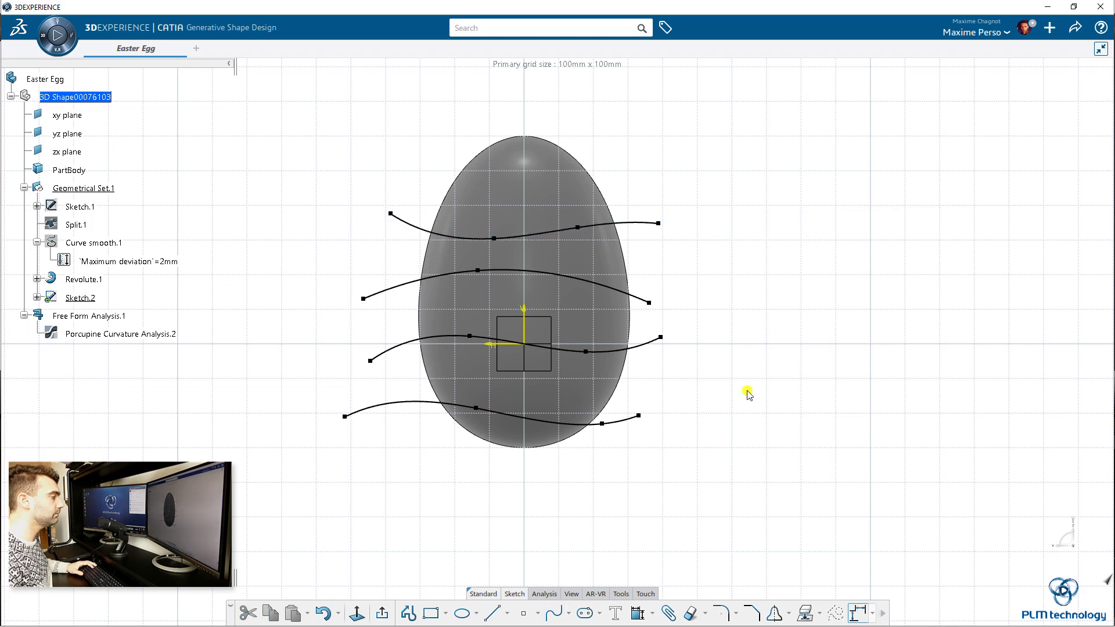
Draw a sagging three-point spline across the tip of the egg, past both sides, and exit the sketch
left_click(555, 615)
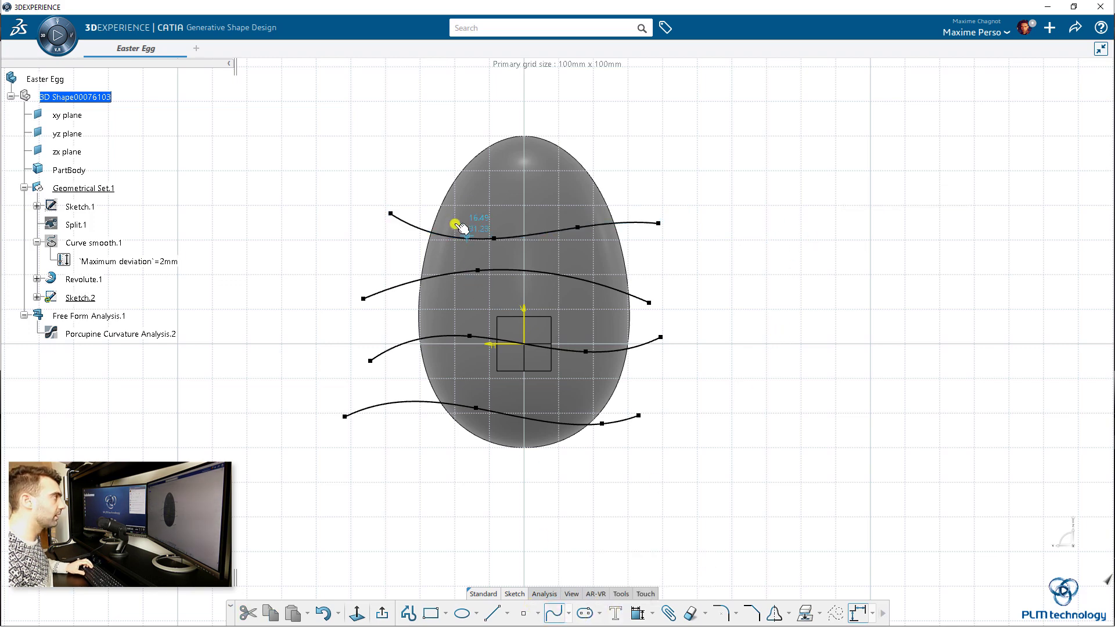
left_click(427, 164)
left_click(517, 186)
left_click(588, 141)
key("Escape")
key("Escape")
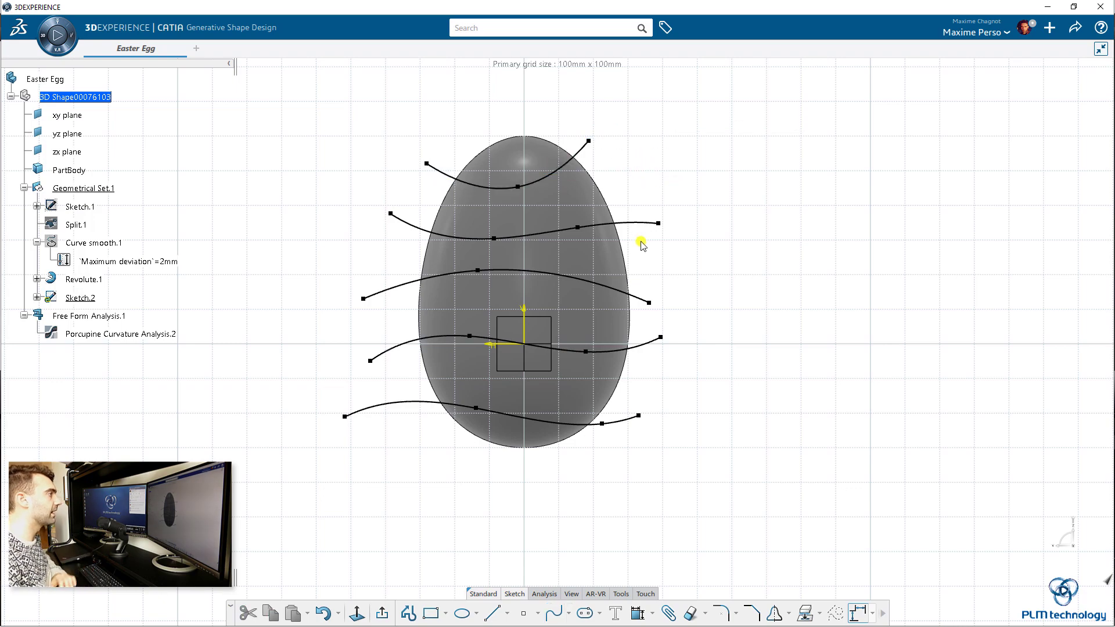
middle_click_drag(318, 356, 490, 343)
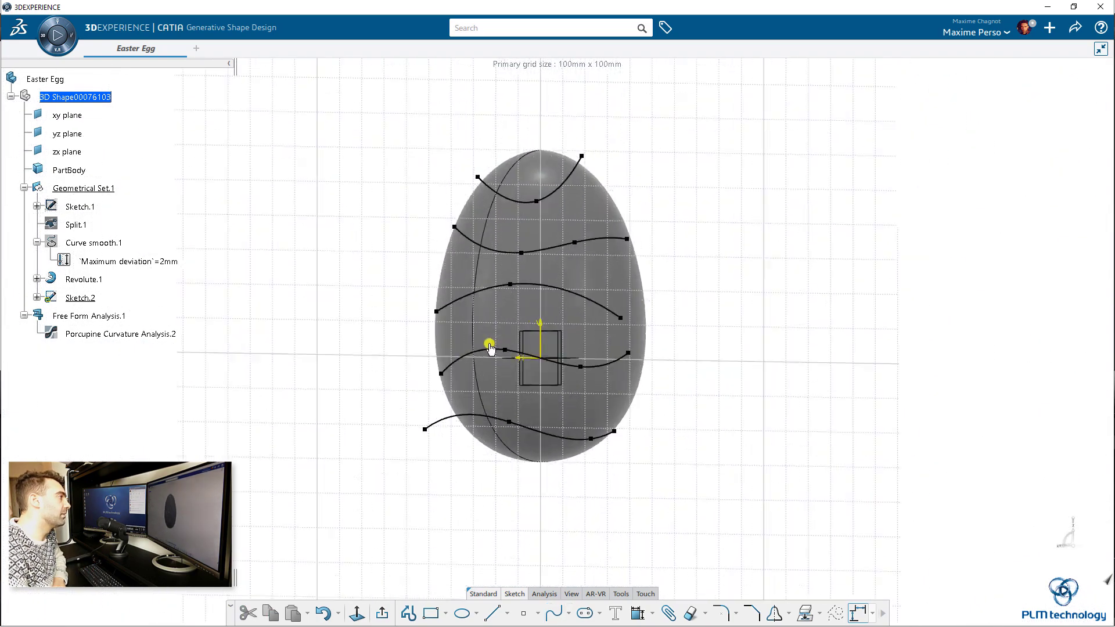
left_click(381, 614)
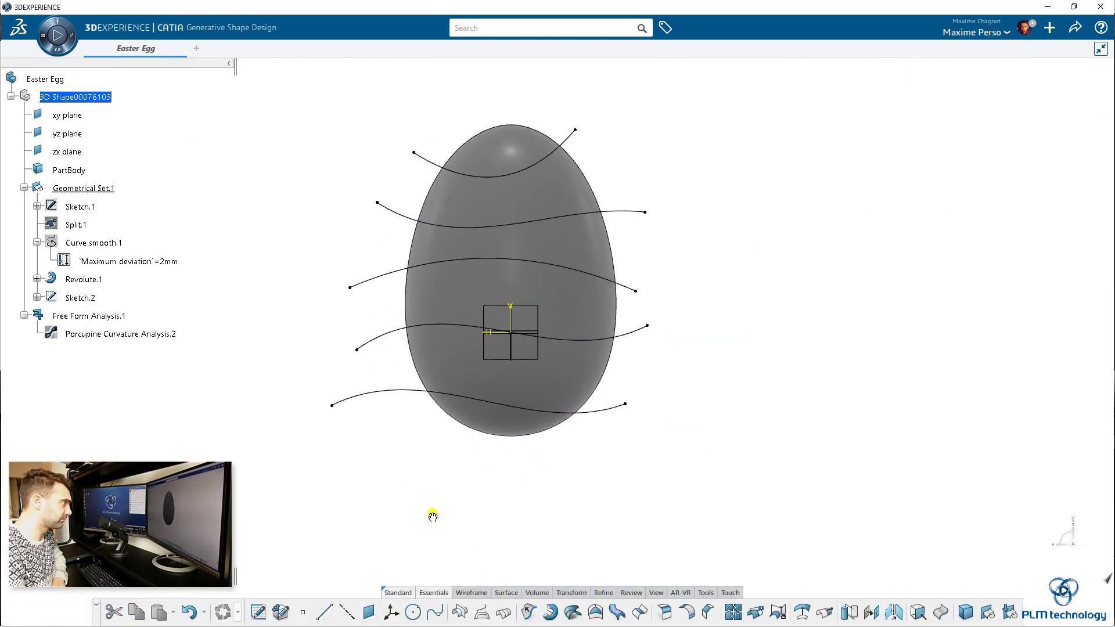
Start a projection of Sketch.2 onto the revolved egg surface, with nearest solution off and the type set to Along a direction
middle_click_drag(393, 503, 500, 509)
left_click(480, 613)
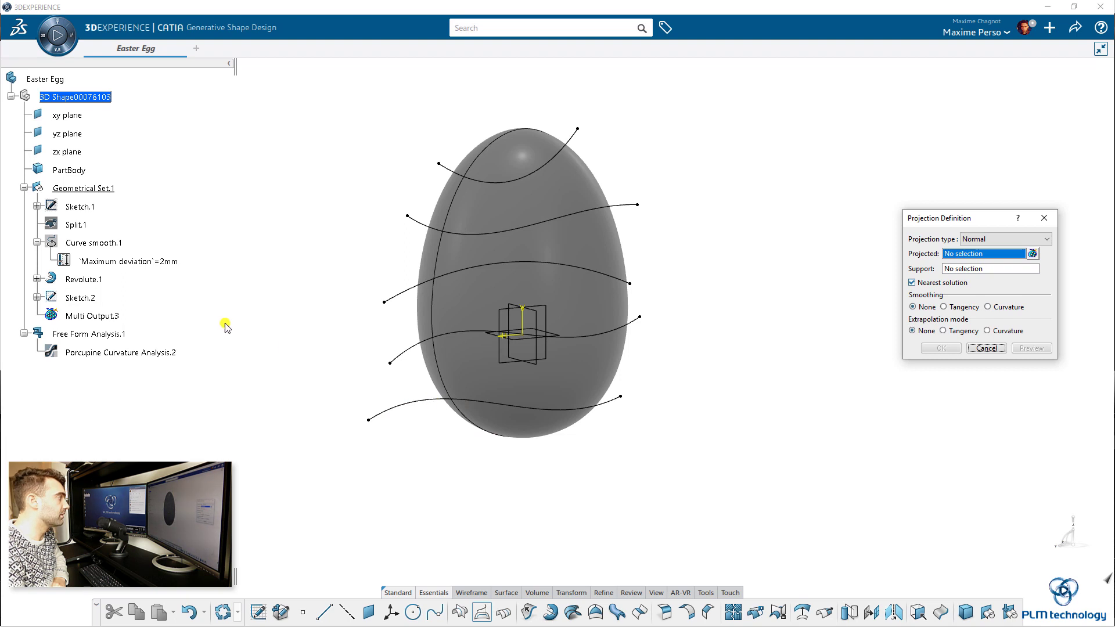
left_click(81, 297)
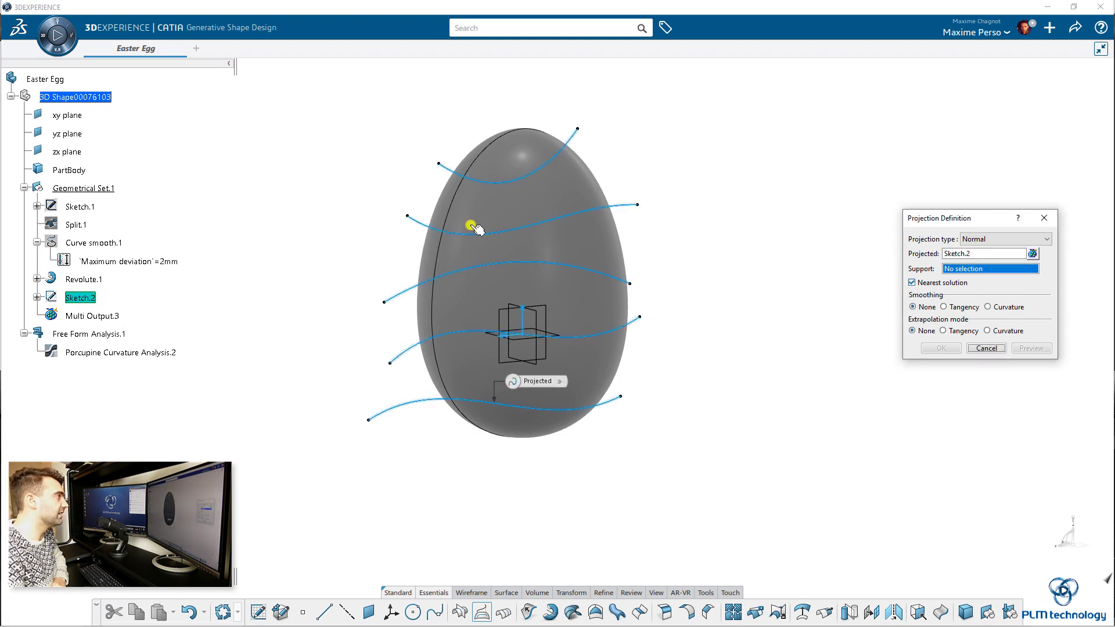
left_click(583, 245)
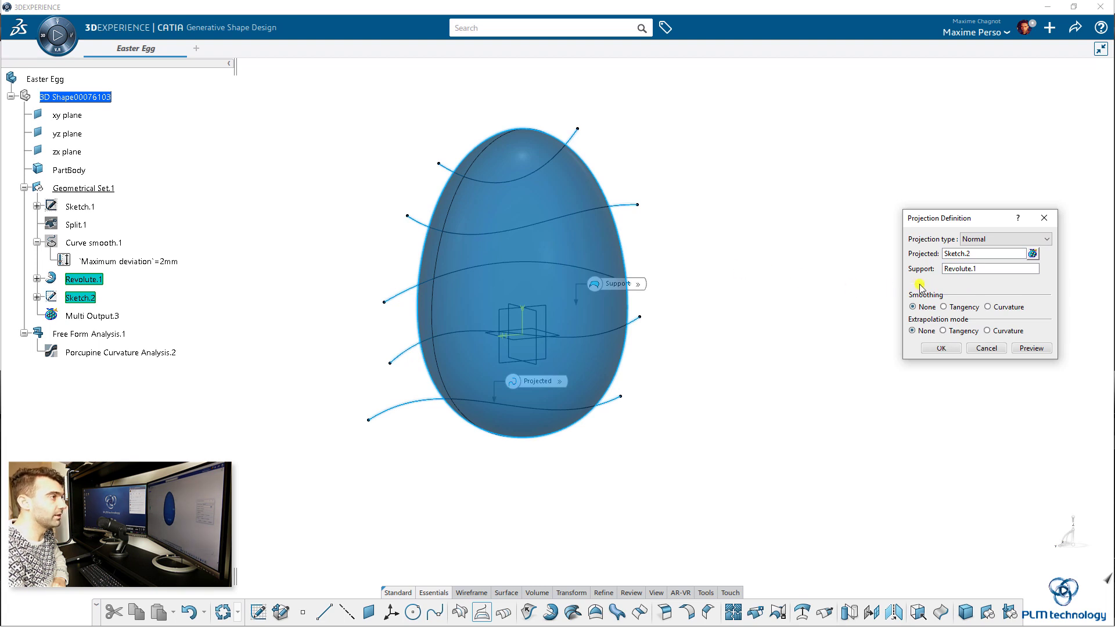
left_click(1014, 244)
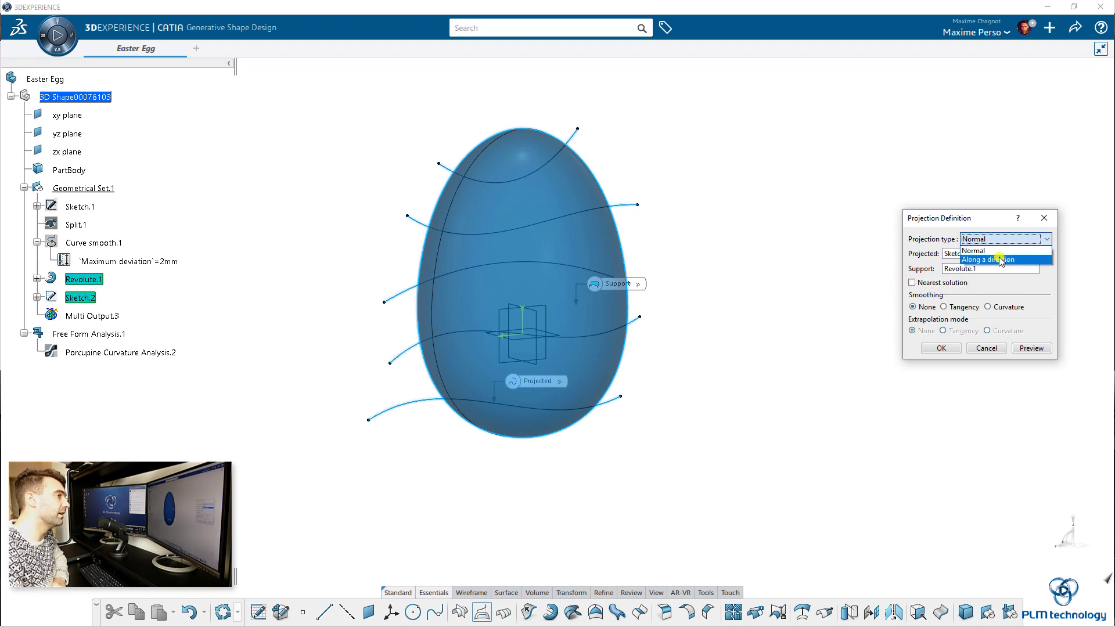
left_click(998, 257)
Set the projection direction to X Component, create the projection and keep all the sub-elements
left_click_drag(978, 212, 965, 174)
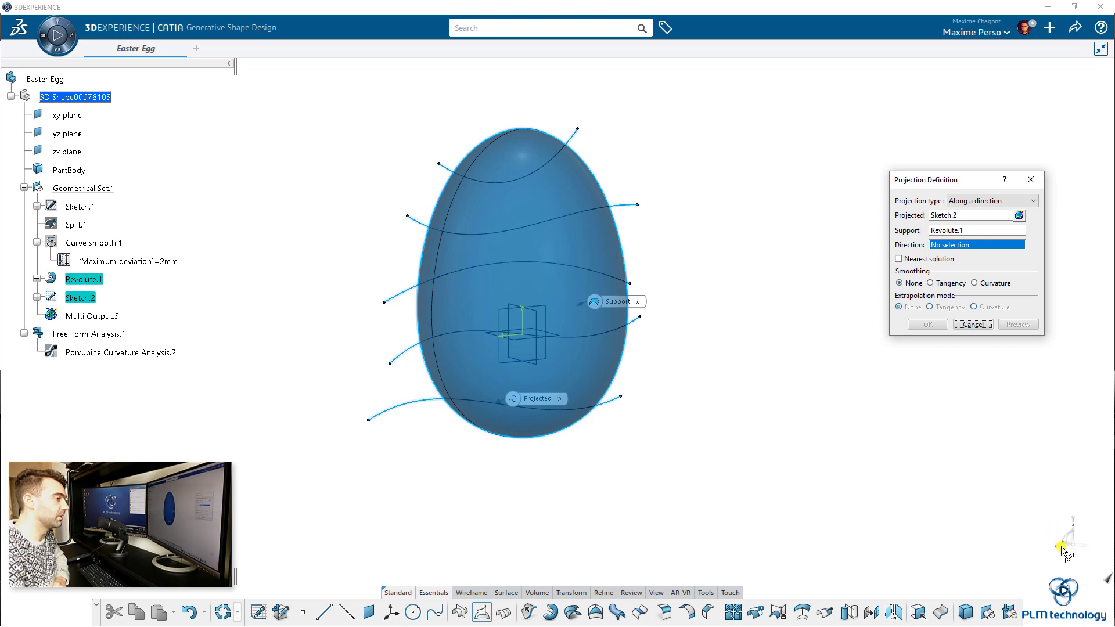
middle_click_drag(921, 468, 1038, 570)
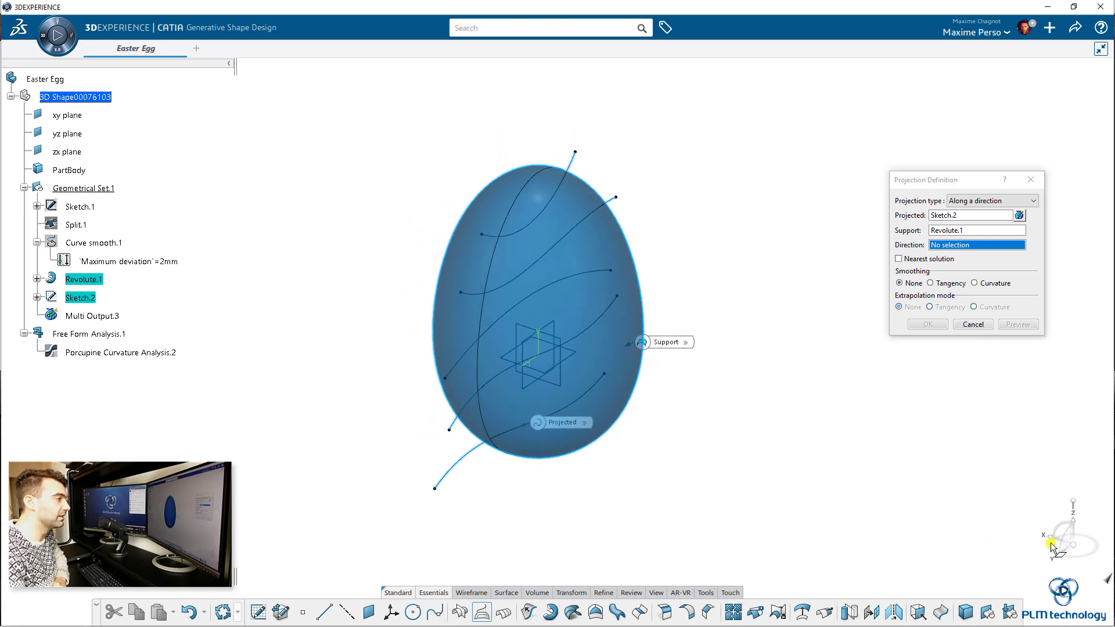
right_click(970, 245)
left_click(987, 262)
left_click(1015, 325)
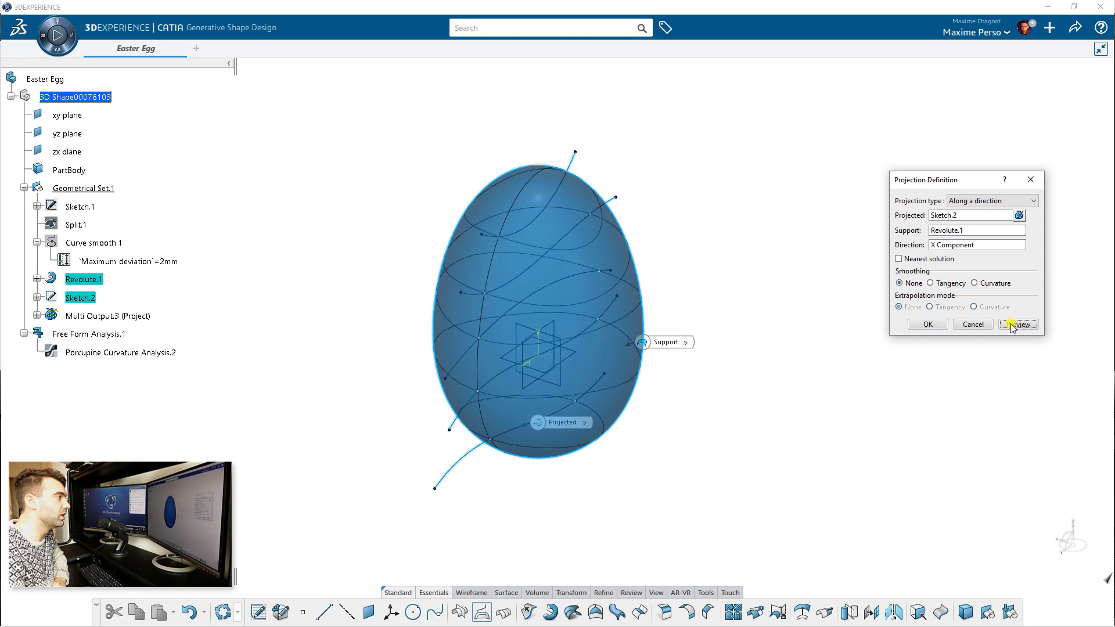
left_click(928, 324)
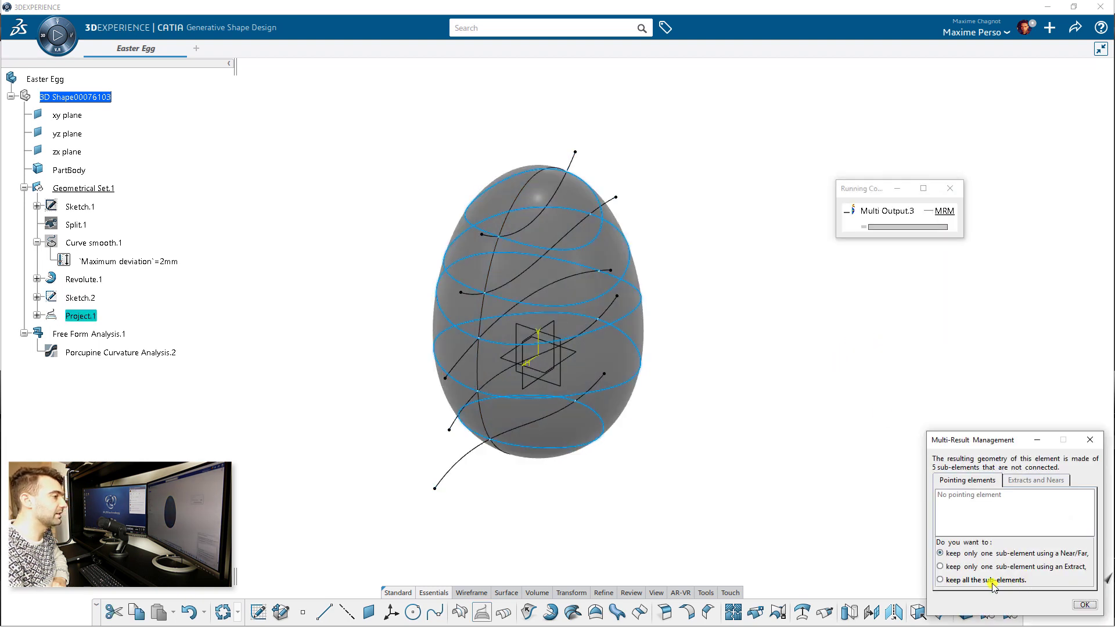
left_click(963, 580)
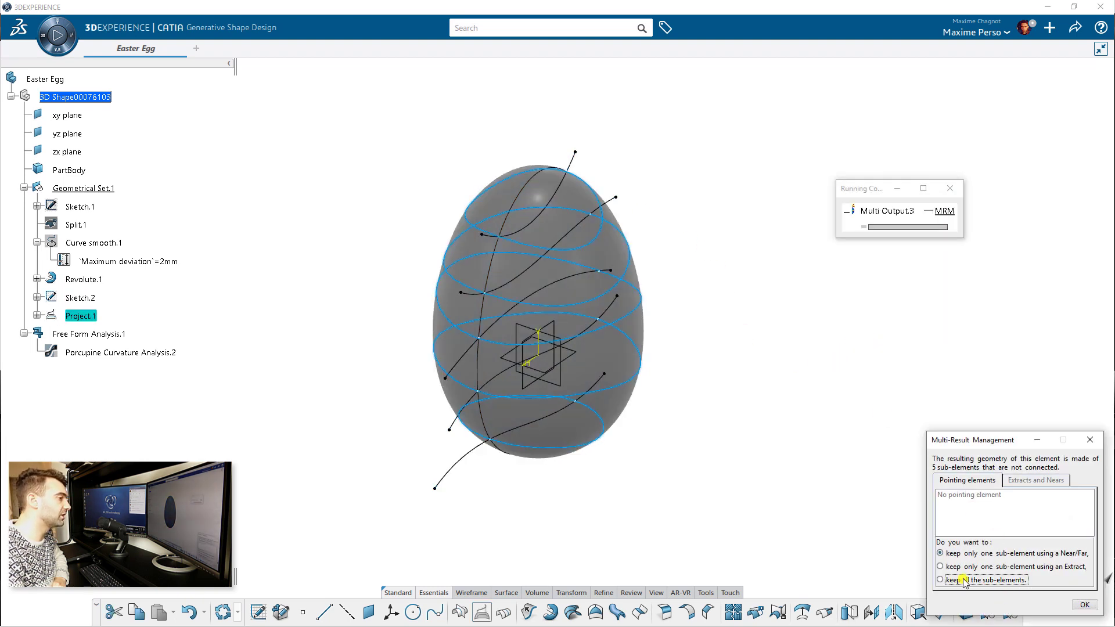
left_click(1082, 604)
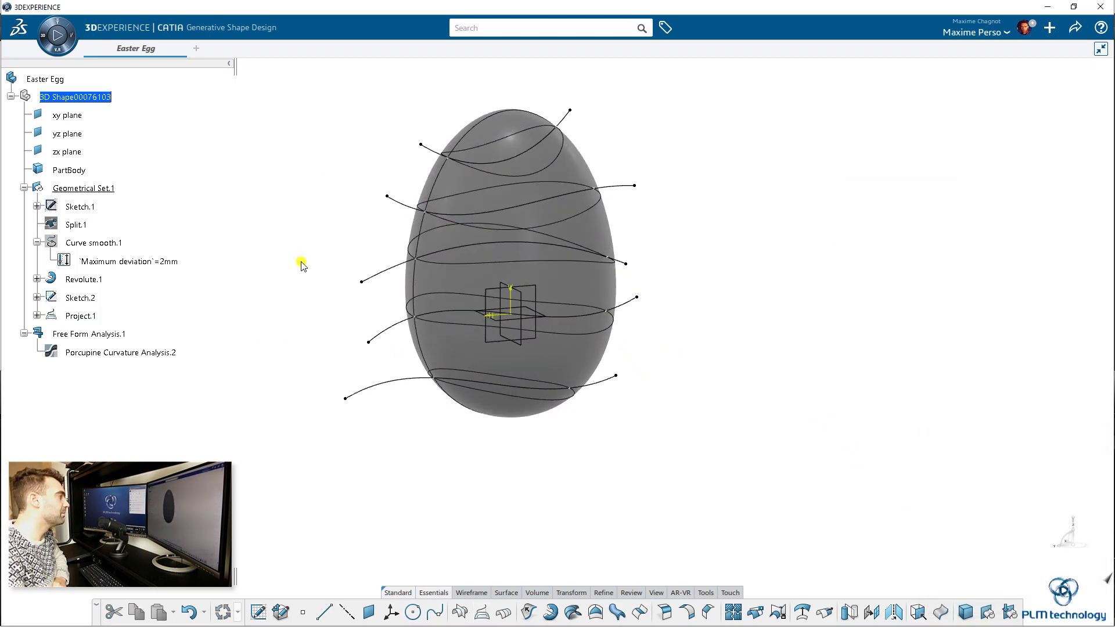
Hide the spline sketch so that only the projected curves are displayed on the egg
right_click(80, 299)
left_click(119, 332)
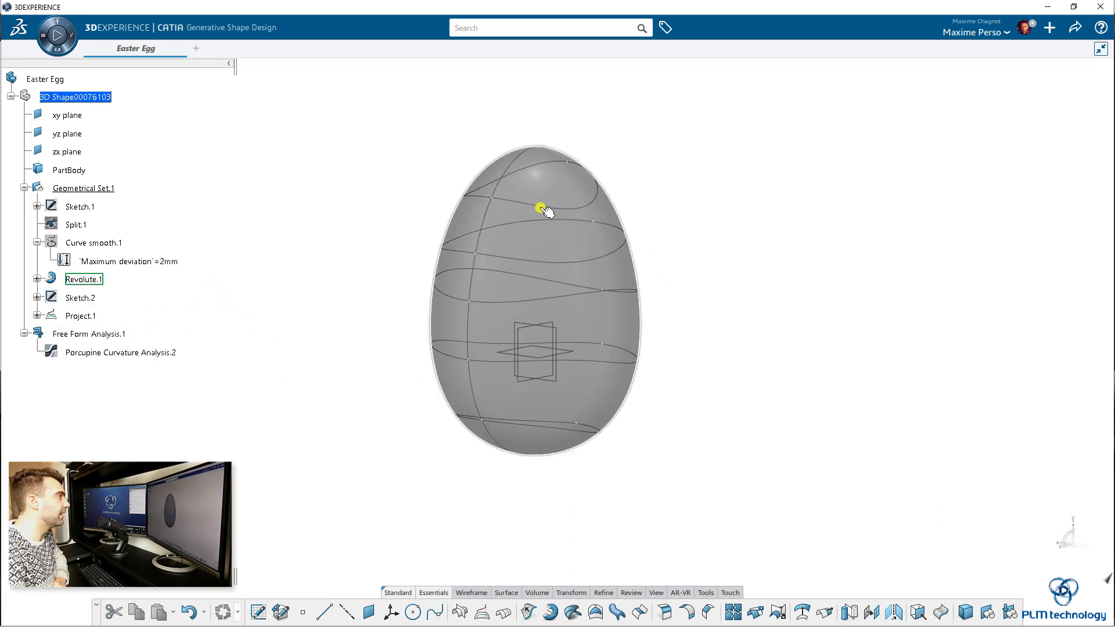
left_click(537, 181)
left_click(750, 319)
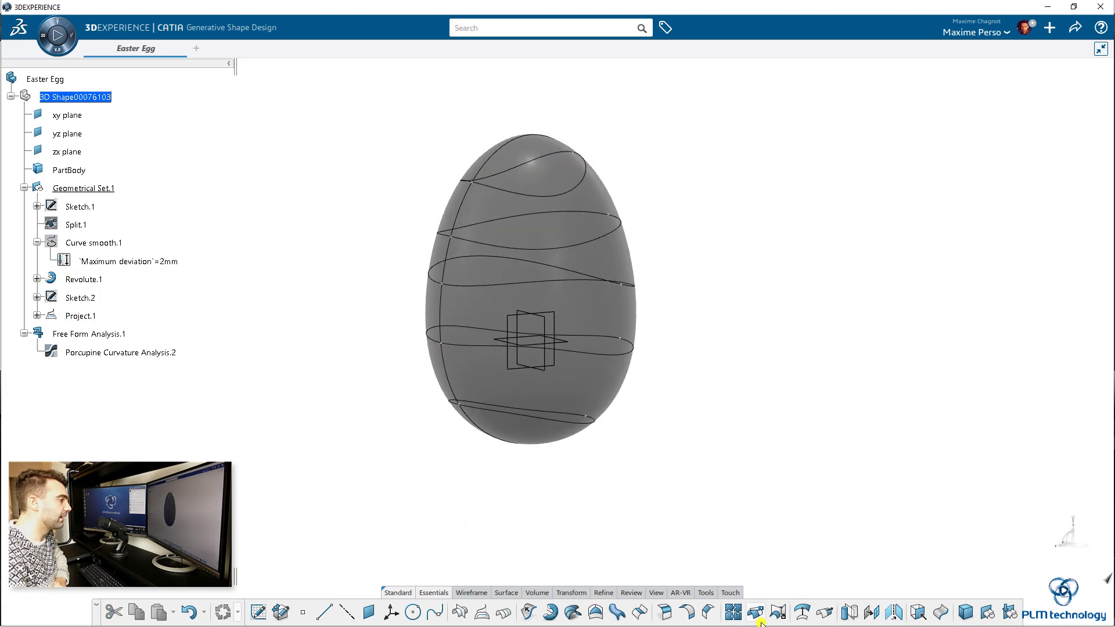
Disconnect the revolved egg surface using the projected curves Project.1 as the disconnecting wire
left_click(537, 593)
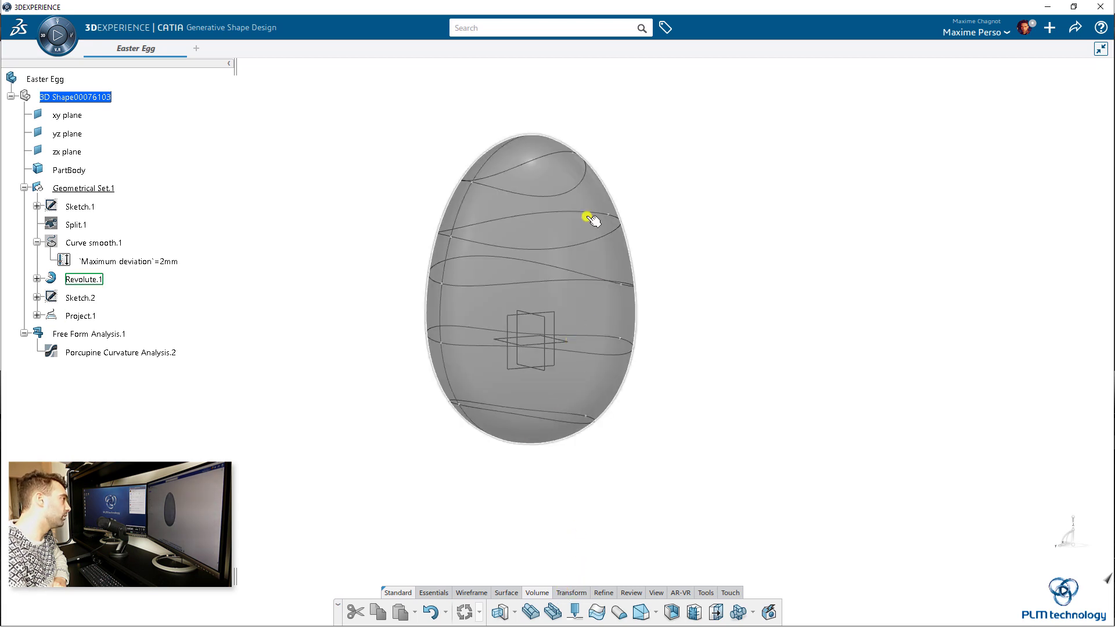
left_click(505, 591)
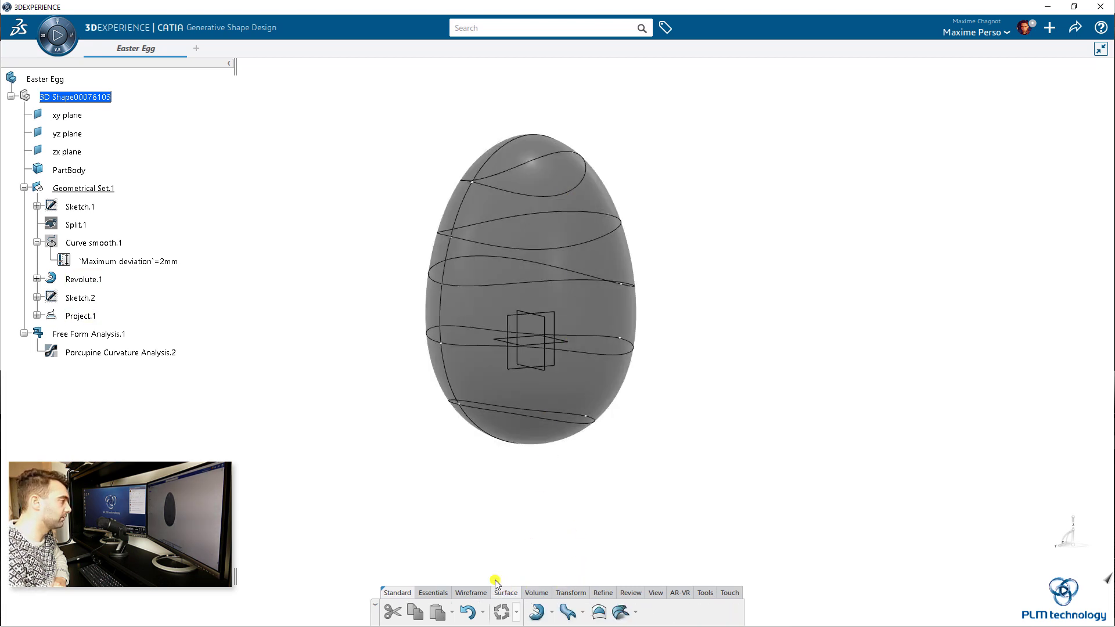
left_click(572, 594)
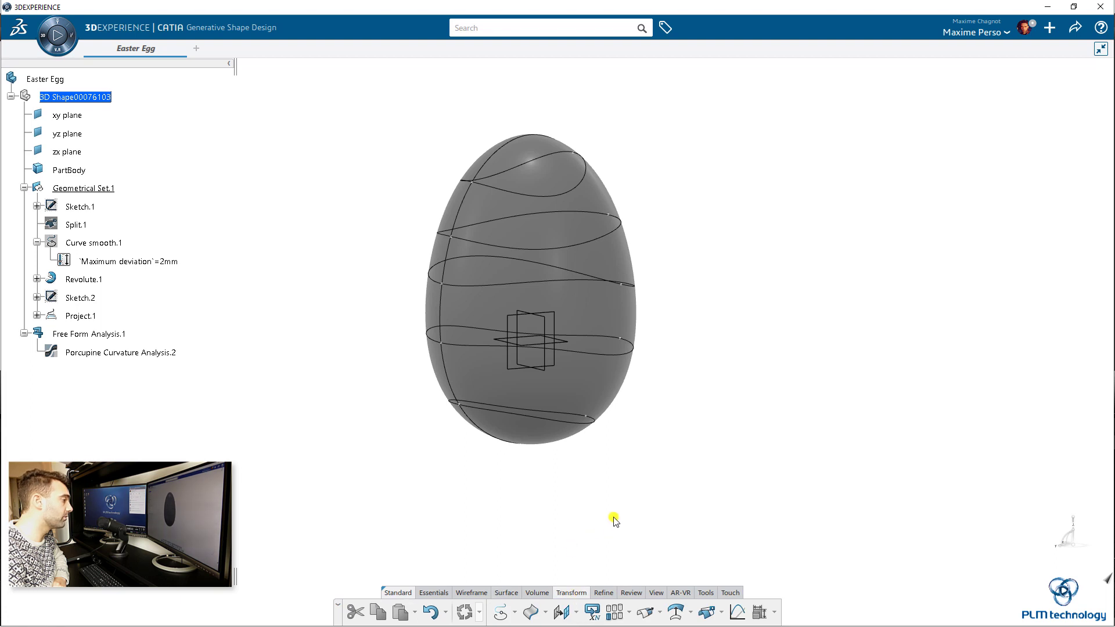
left_click(721, 613)
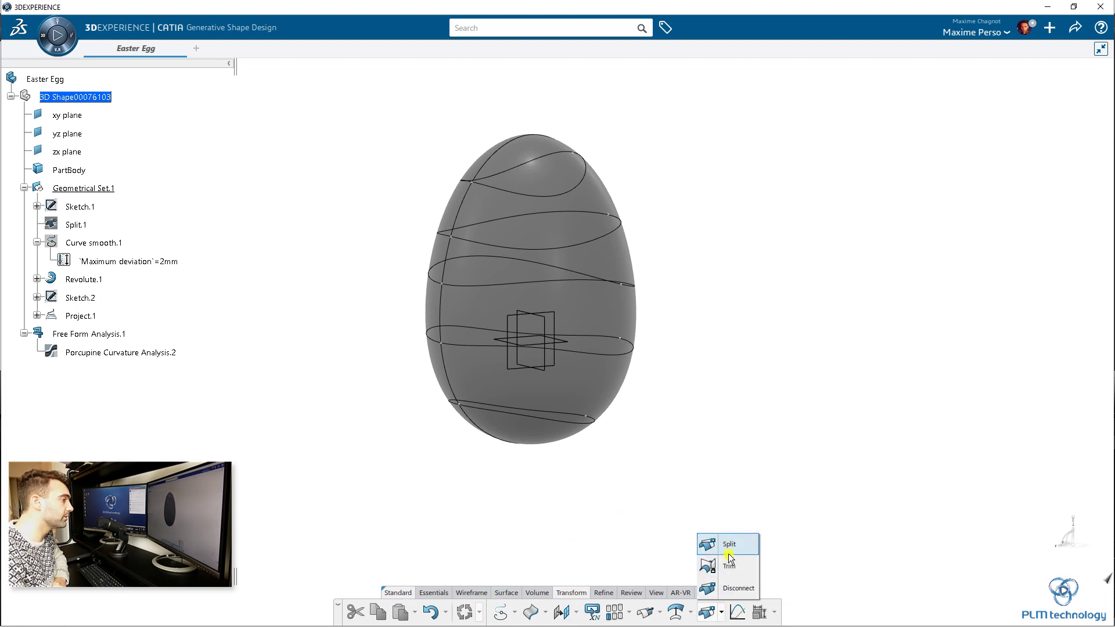
left_click(729, 588)
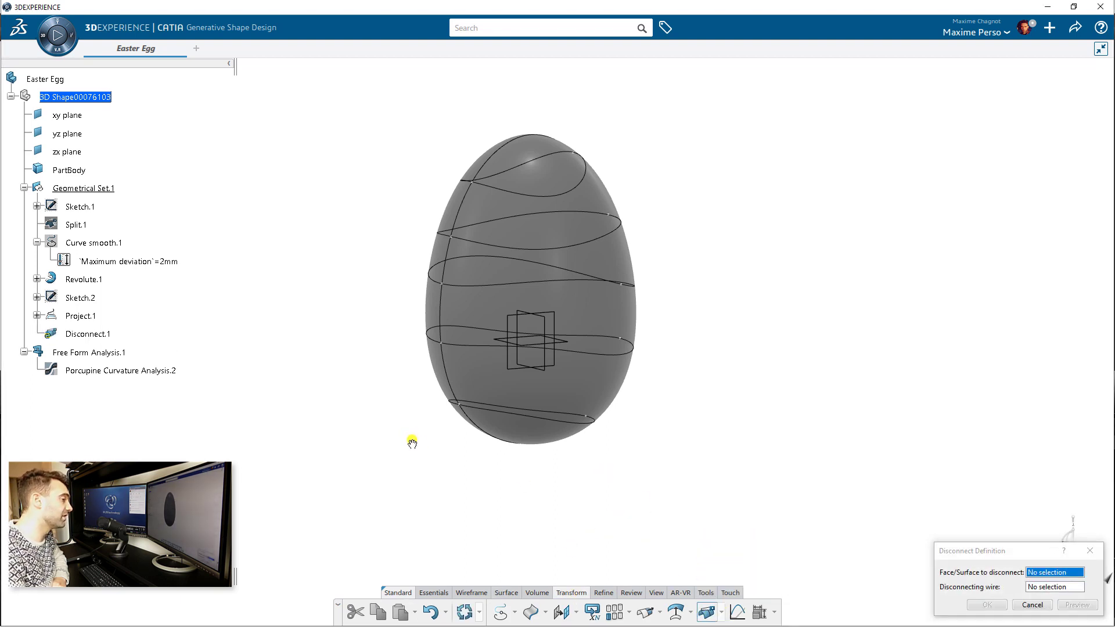
middle_click_drag(410, 441, 482, 444)
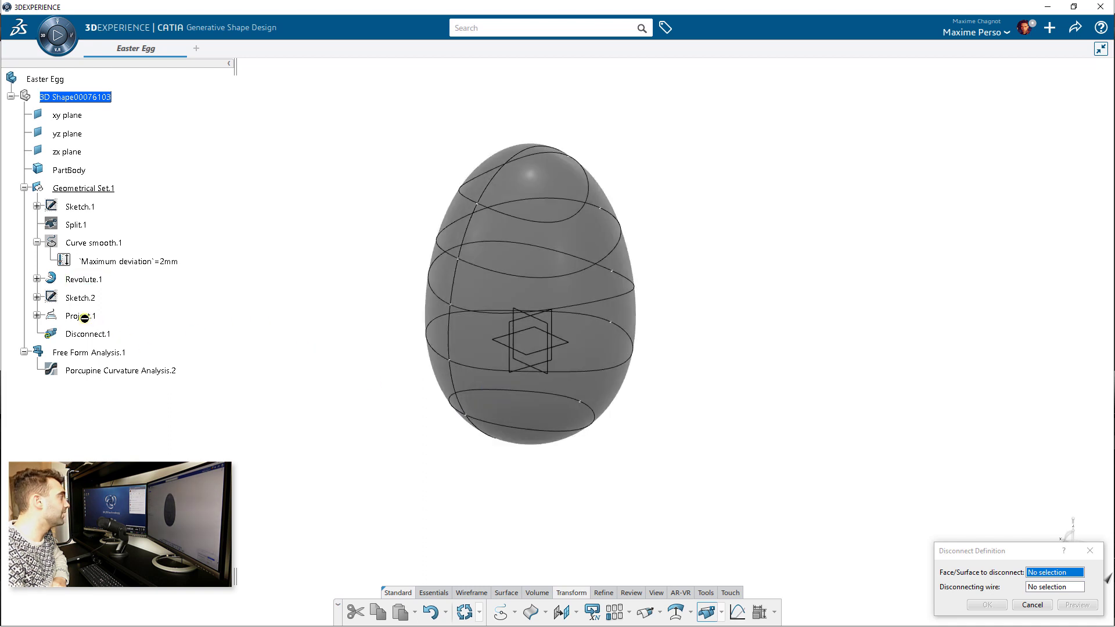
left_click(605, 336)
left_click(80, 316)
left_click(987, 605)
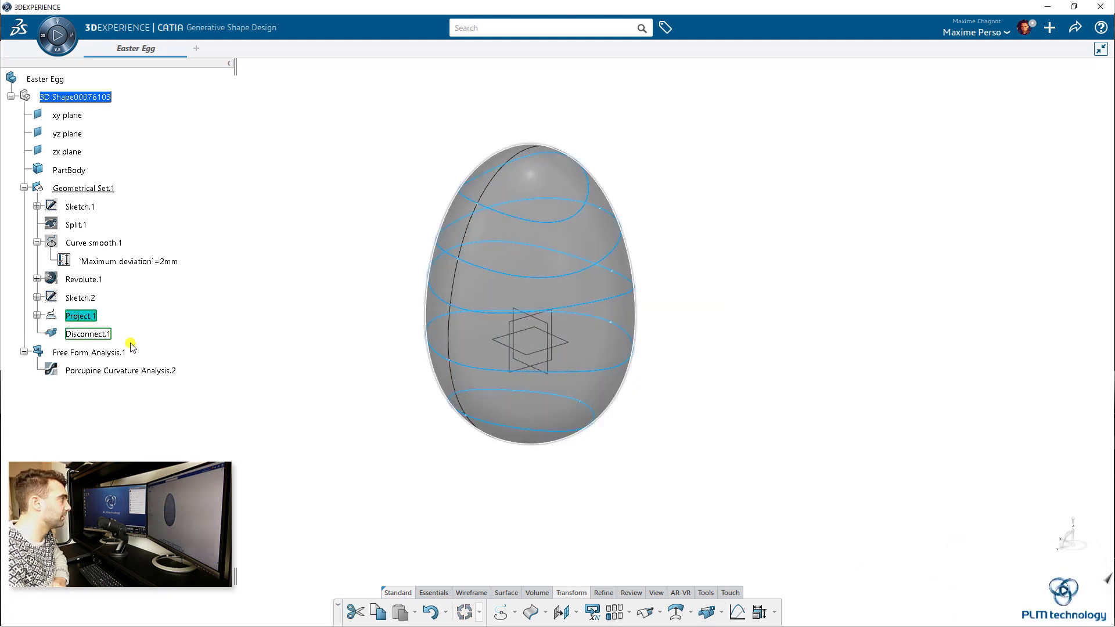
Hide the projected curves and check the separate faces of the disconnected egg surface by selecting them one by one
right_click(83, 318)
left_click(112, 350)
left_click(531, 417)
left_click(511, 319)
left_click(497, 265)
left_click(510, 172)
left_click(340, 280)
middle_click_drag(324, 300, 311, 376)
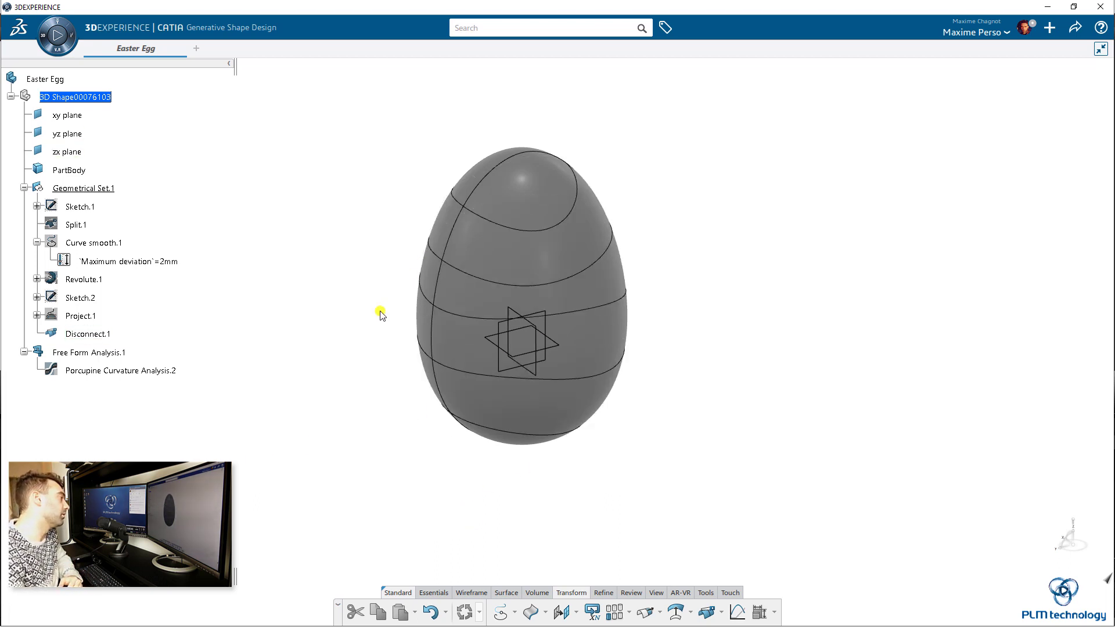
middle_click_drag(289, 374, 298, 330)
middle_click_drag(327, 413, 331, 433)
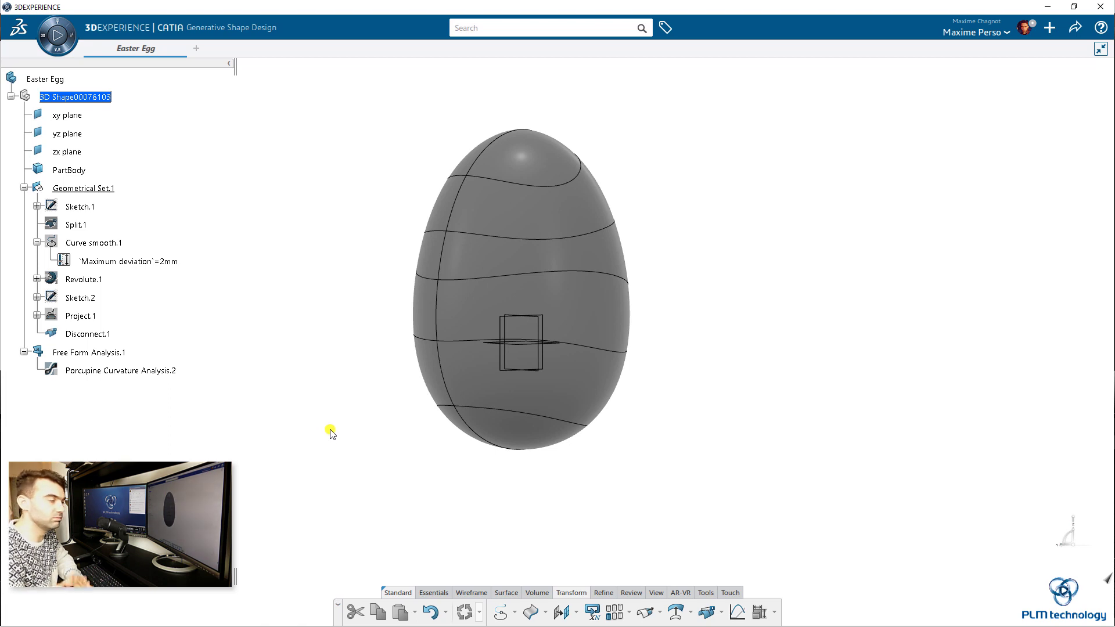
middle_click_drag(378, 511, 389, 423)
middle_click_drag(418, 352, 415, 427)
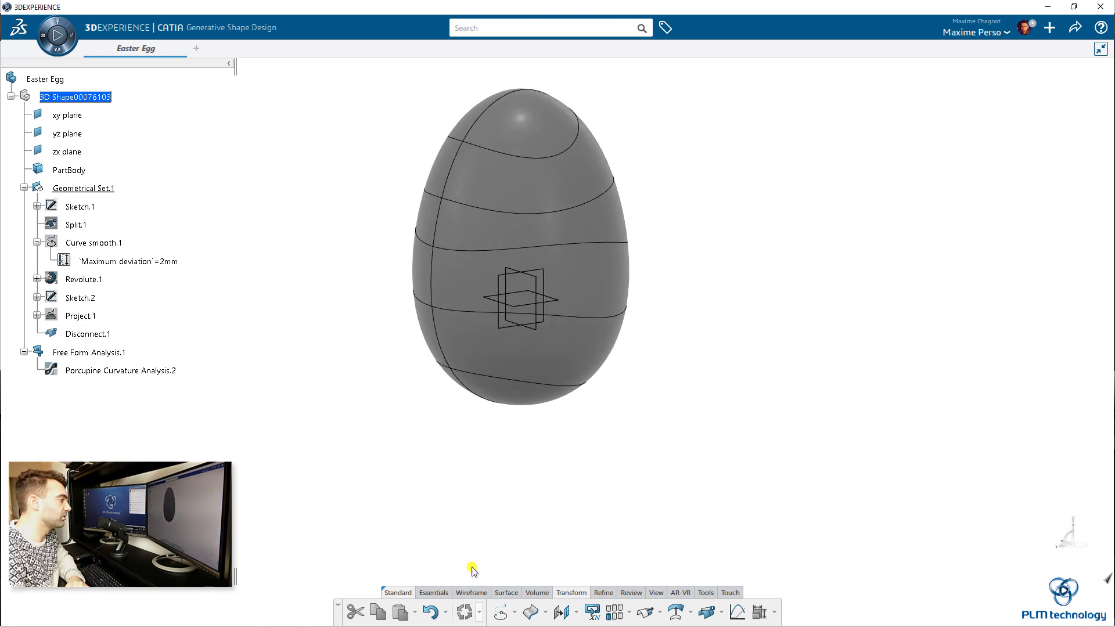
Start an Extract for multiple elements and select the upper four faces of the disconnected egg surface, from the cap downward
left_click(516, 613)
left_click(433, 535)
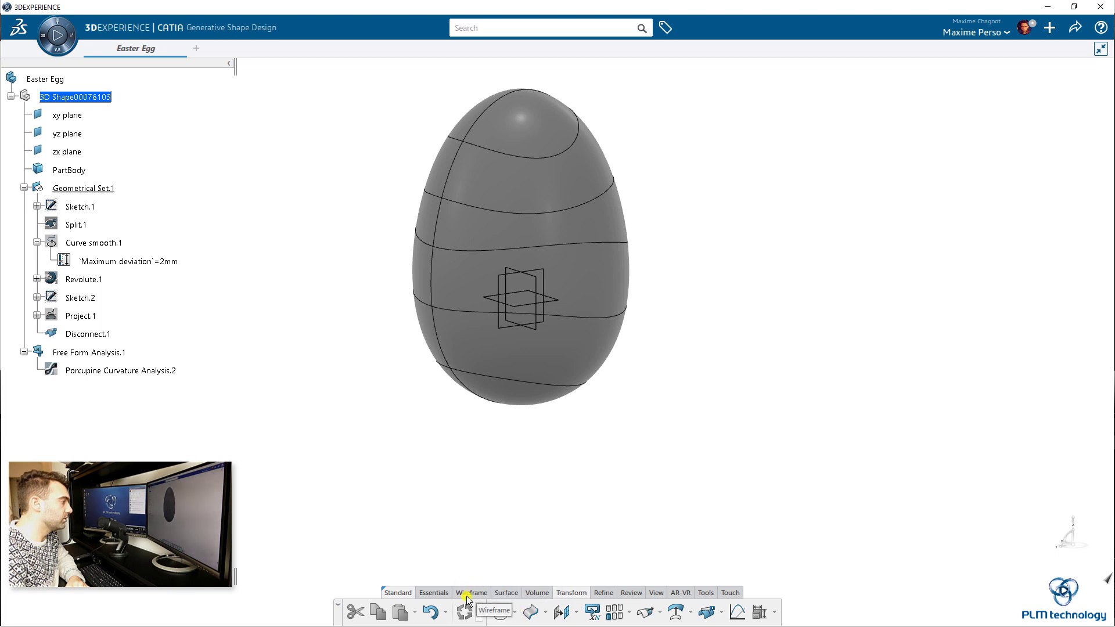
left_click(549, 613)
left_click(559, 571)
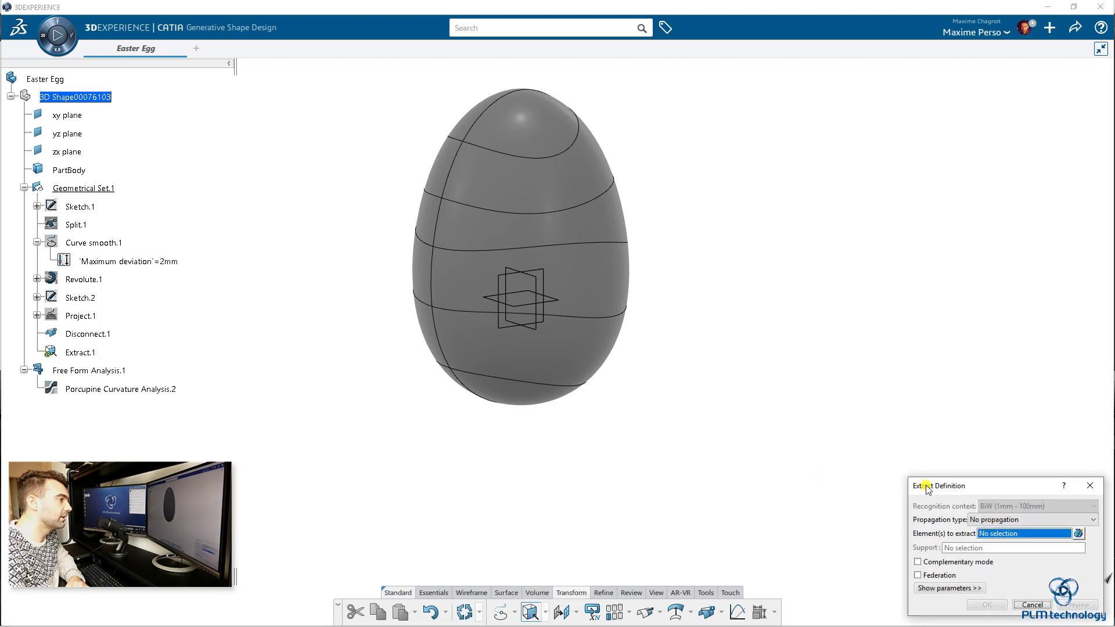
left_click_drag(927, 489, 912, 415)
left_click(1063, 459)
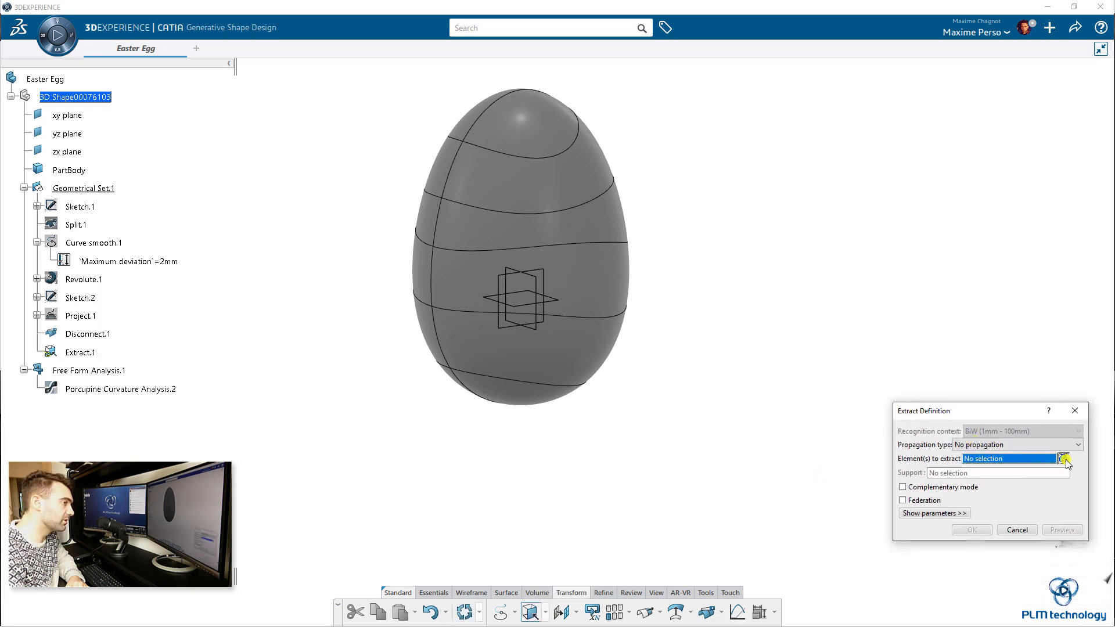
left_click_drag(1018, 133, 997, 169)
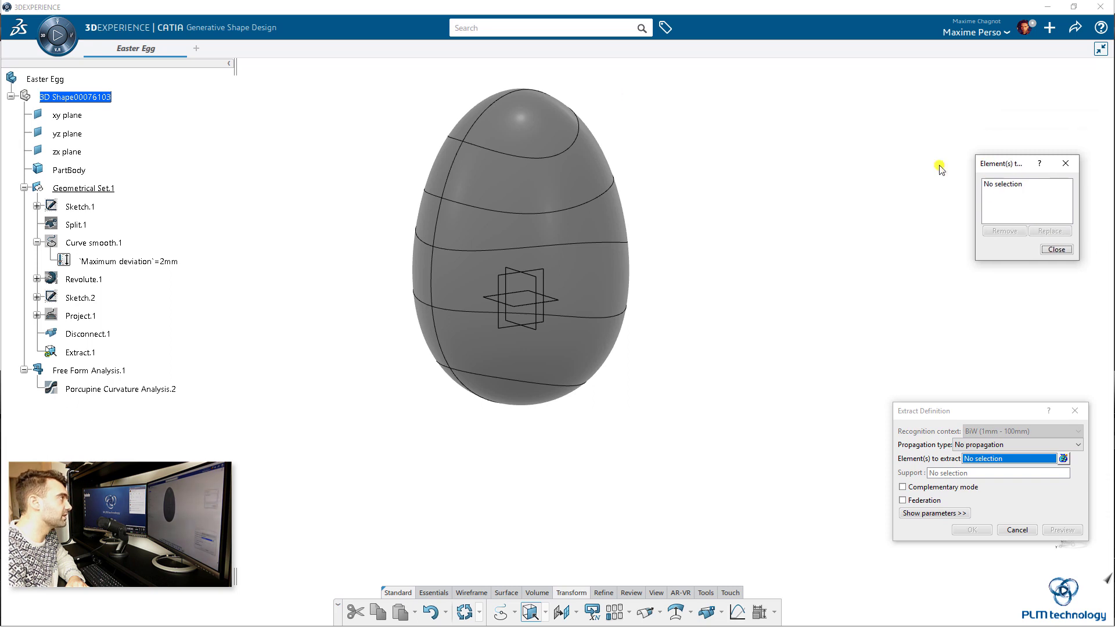
middle_click_drag(513, 167, 542, 189)
left_click(542, 190)
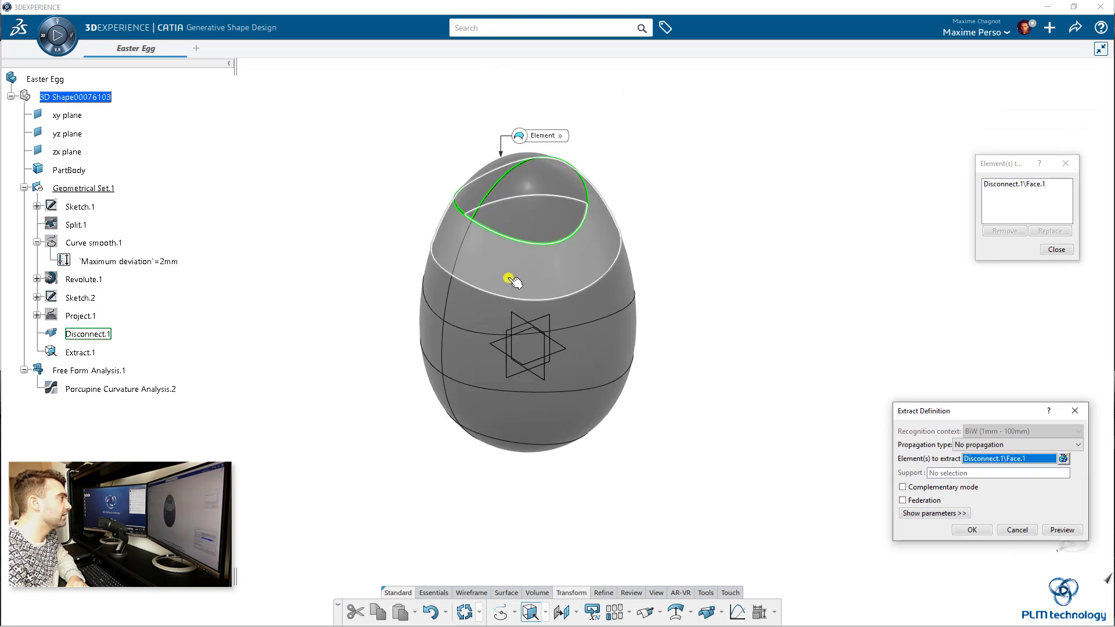
left_click(544, 273)
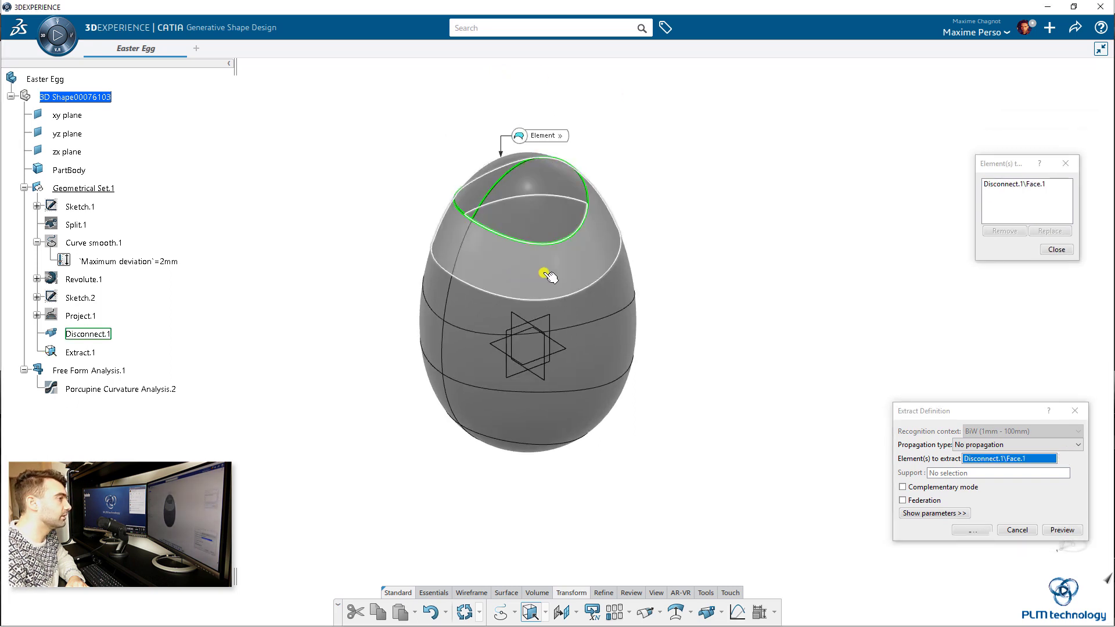
left_click(604, 304)
left_click(602, 343)
Add the two lowest egg faces to the selection and create the extracts with no propagation
middle_click_drag(595, 443, 515, 358)
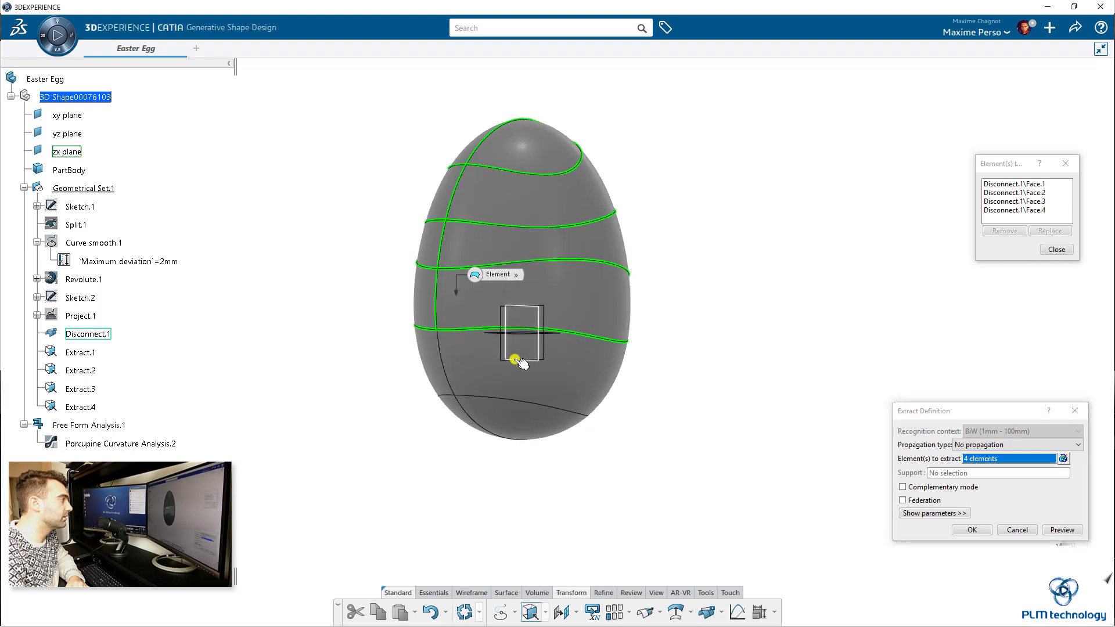
left_click(545, 372)
middle_click_drag(587, 443, 534, 356)
left_click(530, 393)
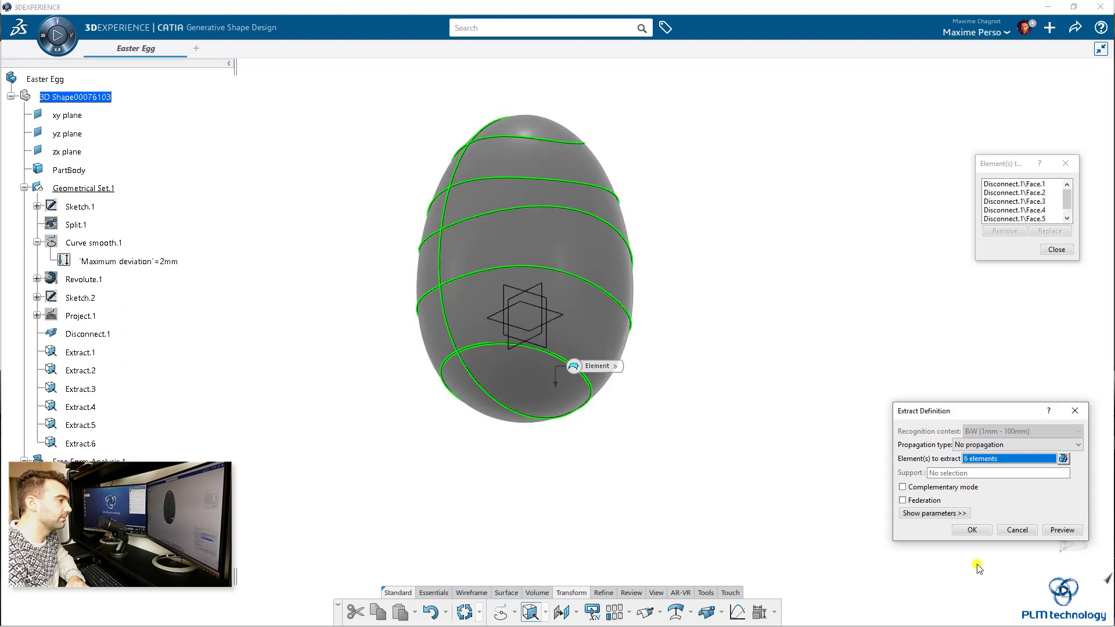
left_click(974, 530)
Hide the disconnected surface Disconnect.1 so that only the extracted faces are displayed
right_click(76, 335)
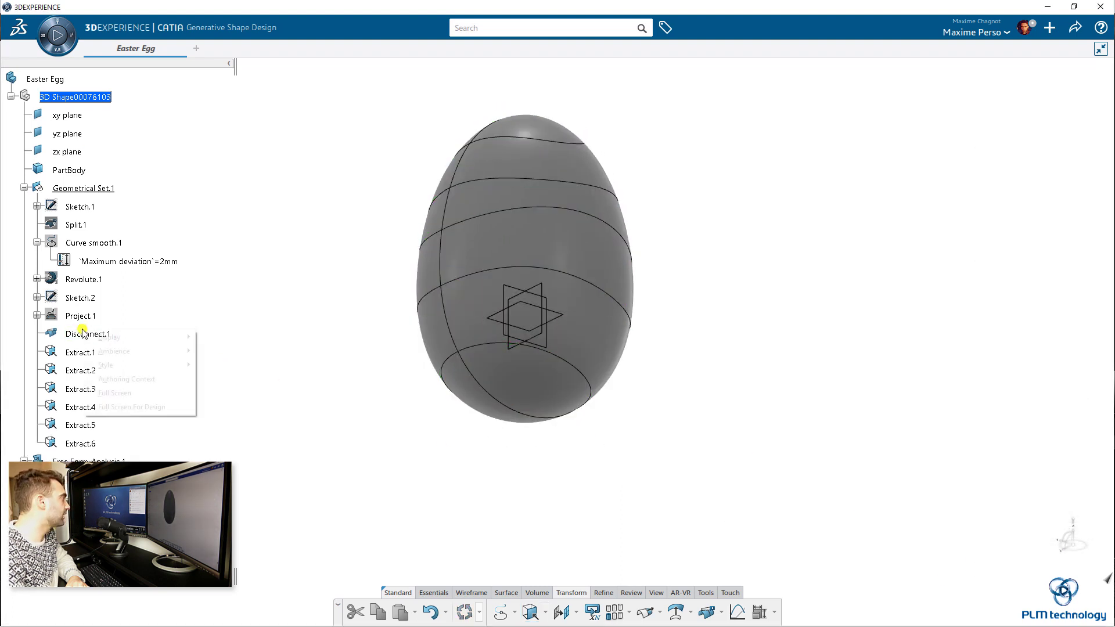
right_click(76, 340)
left_click(72, 368)
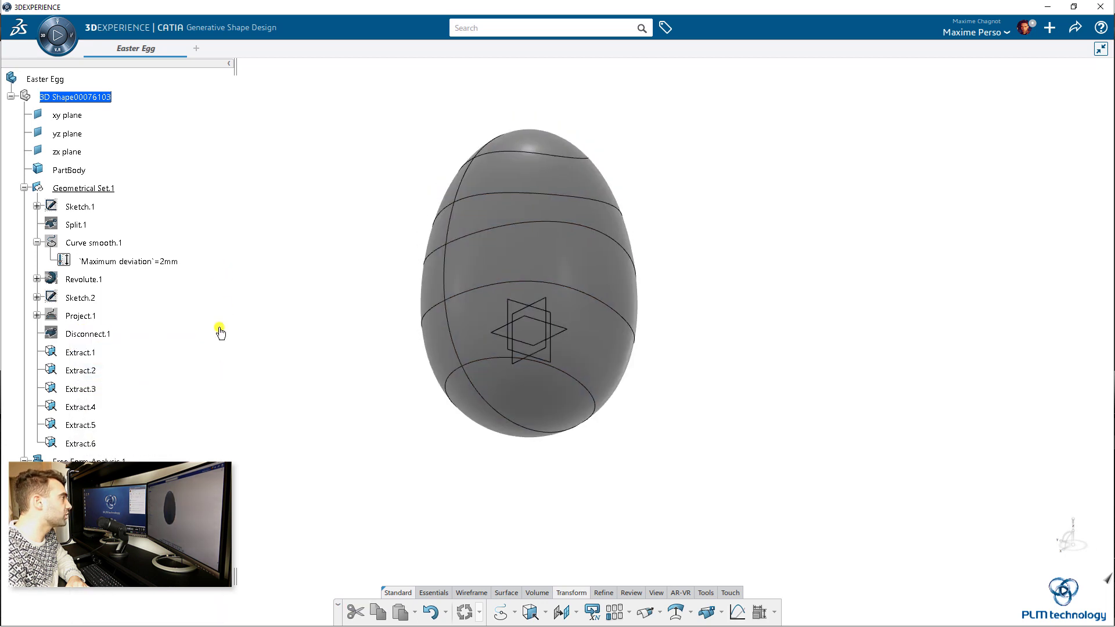
Check the separate egg bands by temporarily hiding Extract.1, Extract.3 and Extract.5 and showing them again
left_click(77, 354)
key("space")
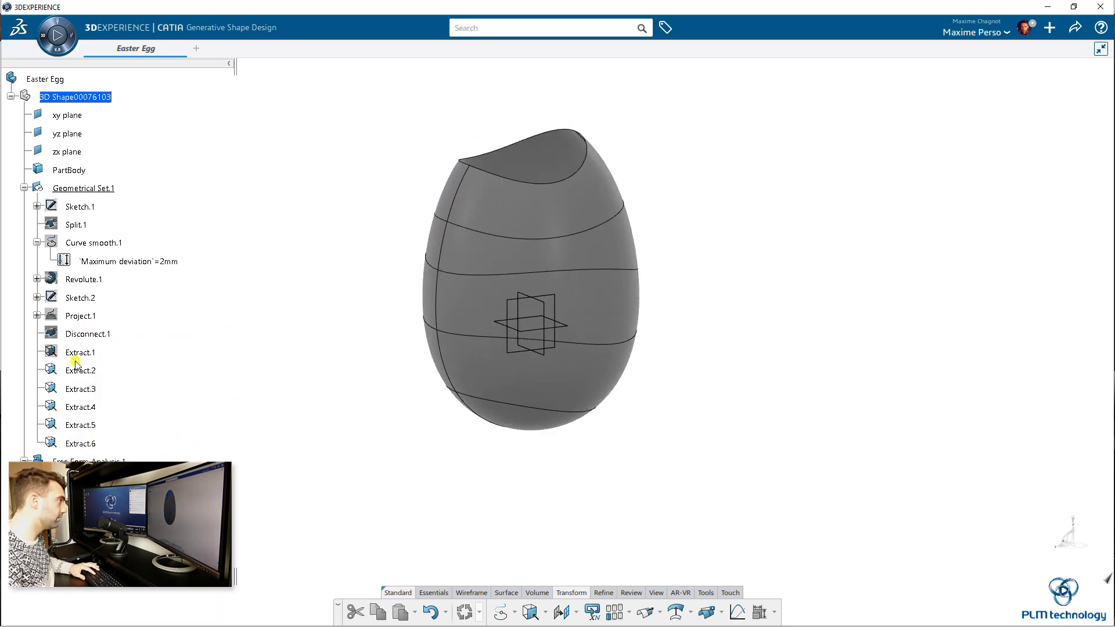
mouse_move(354, 289)
middle_mouse_down()
mouse_move(364, 534)
mouse_move(348, 303)
middle_mouse_up()
left_click(93, 388)
key("space")
left_click(87, 425)
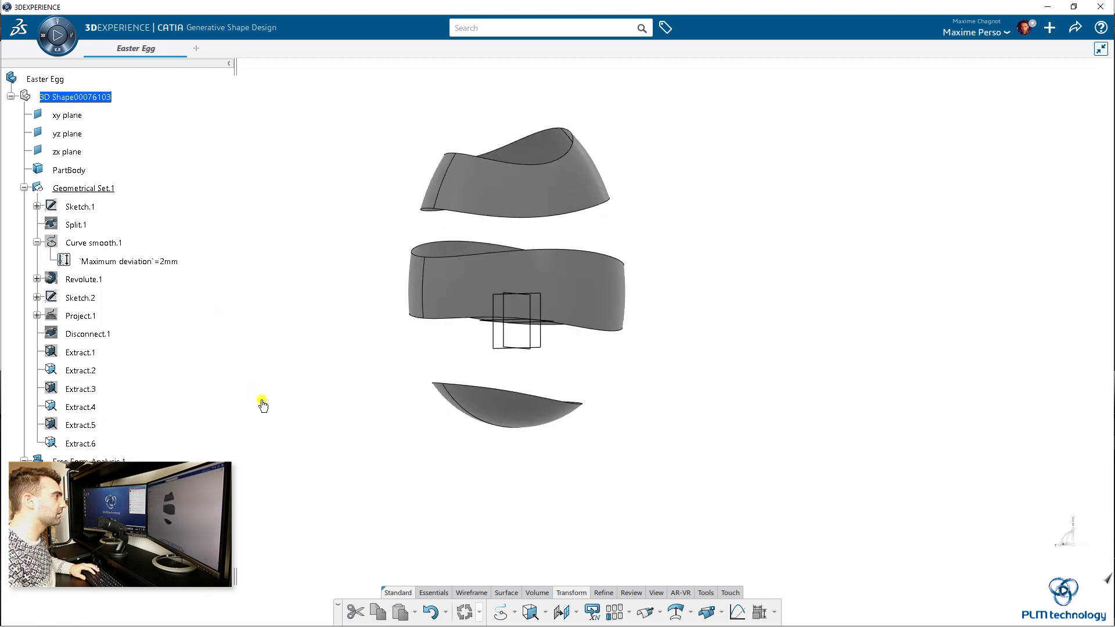
left_click(79, 352)
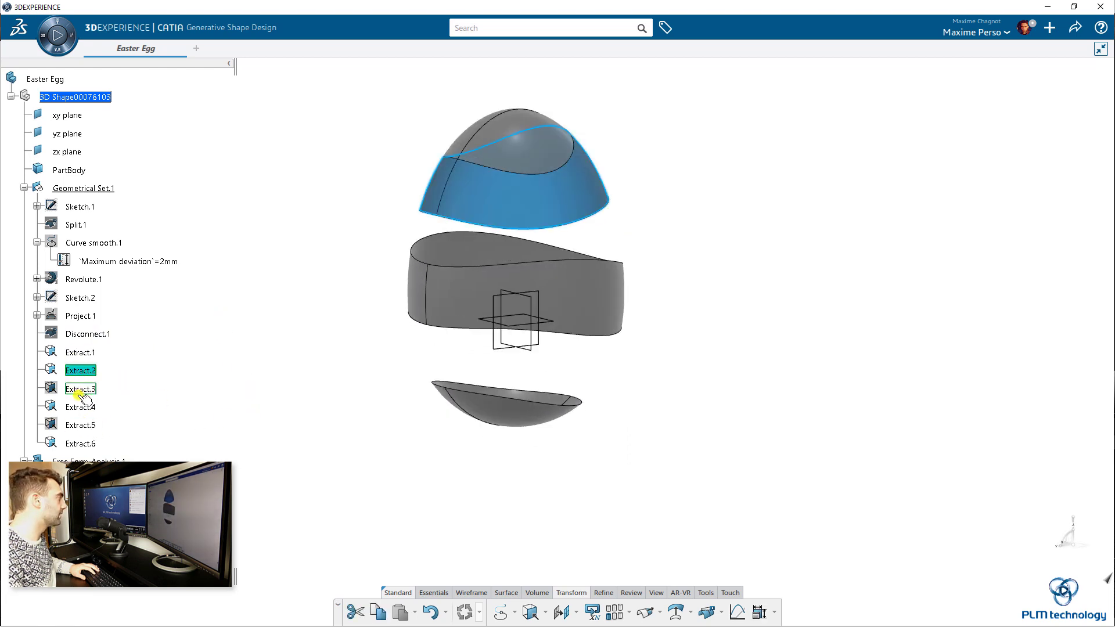
left_click(87, 408)
left_click(84, 426)
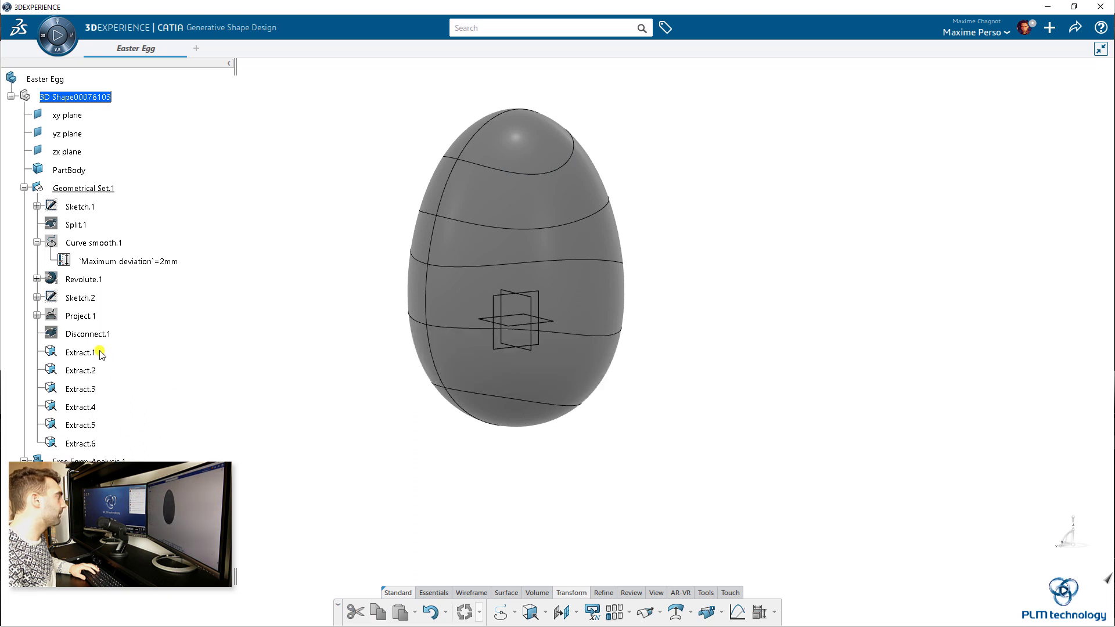
Define PartBody as the in-work object and switch to the Part Design app
left_click(23, 189)
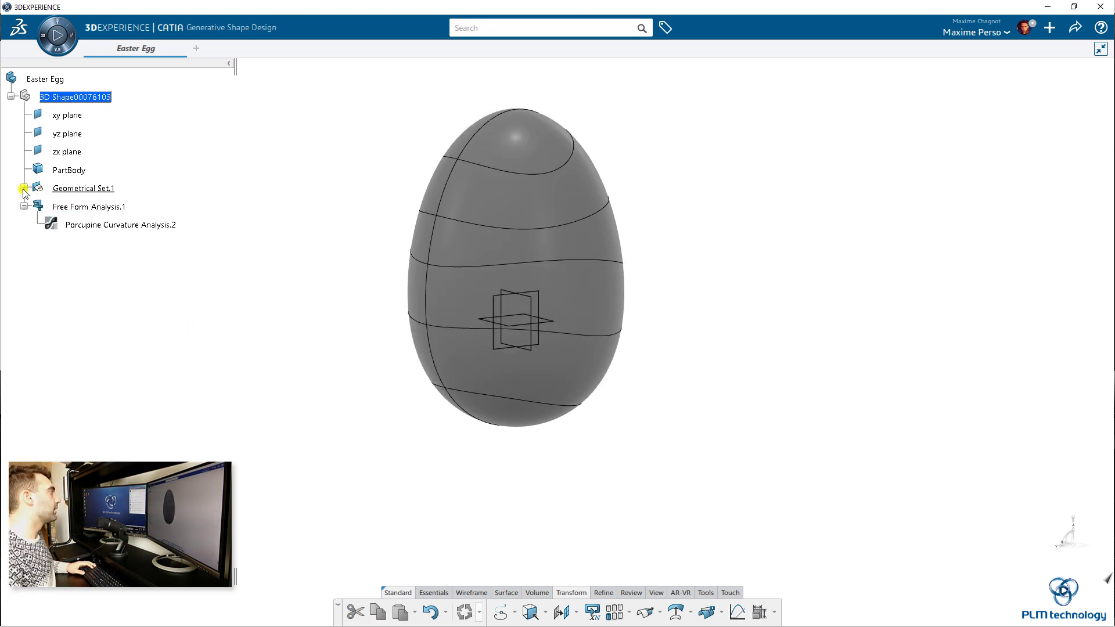
left_click(68, 170)
right_click(68, 170)
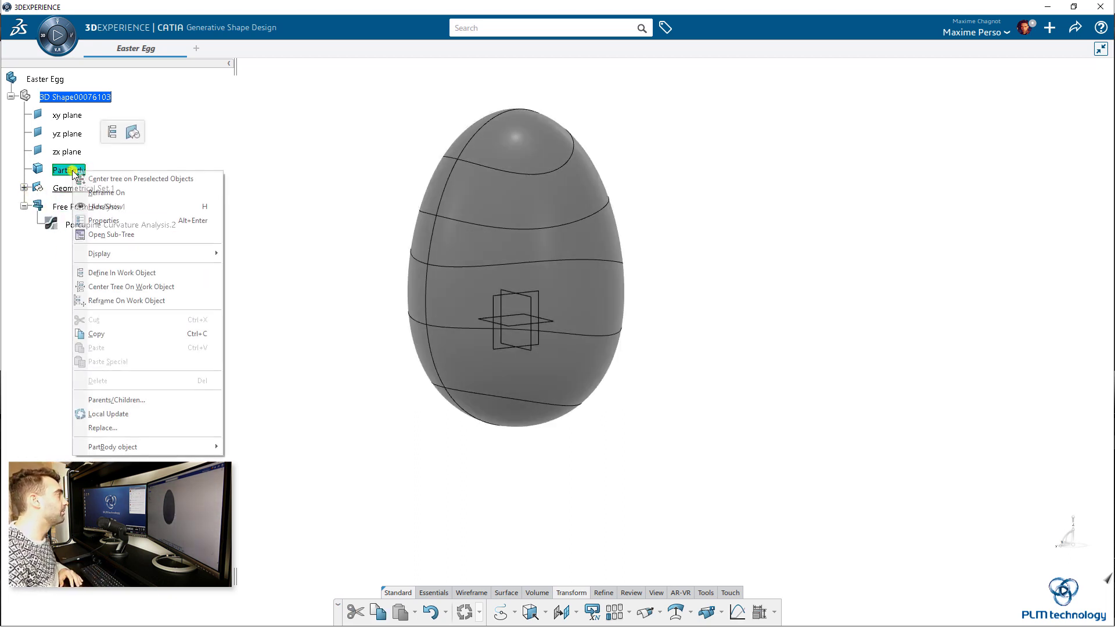
left_click(140, 273)
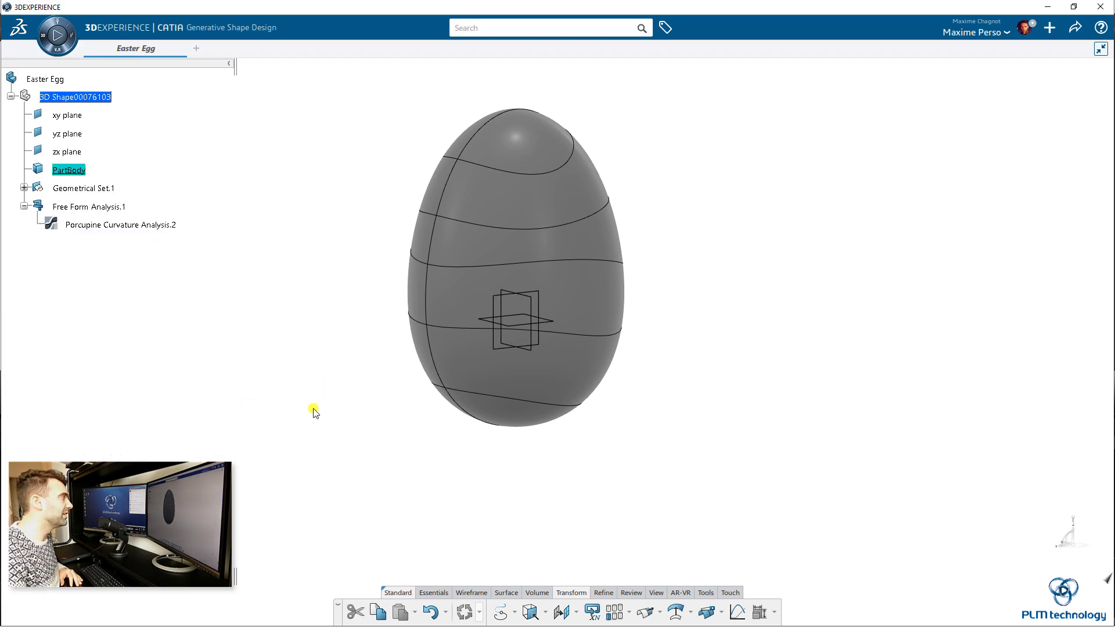
left_click(48, 36)
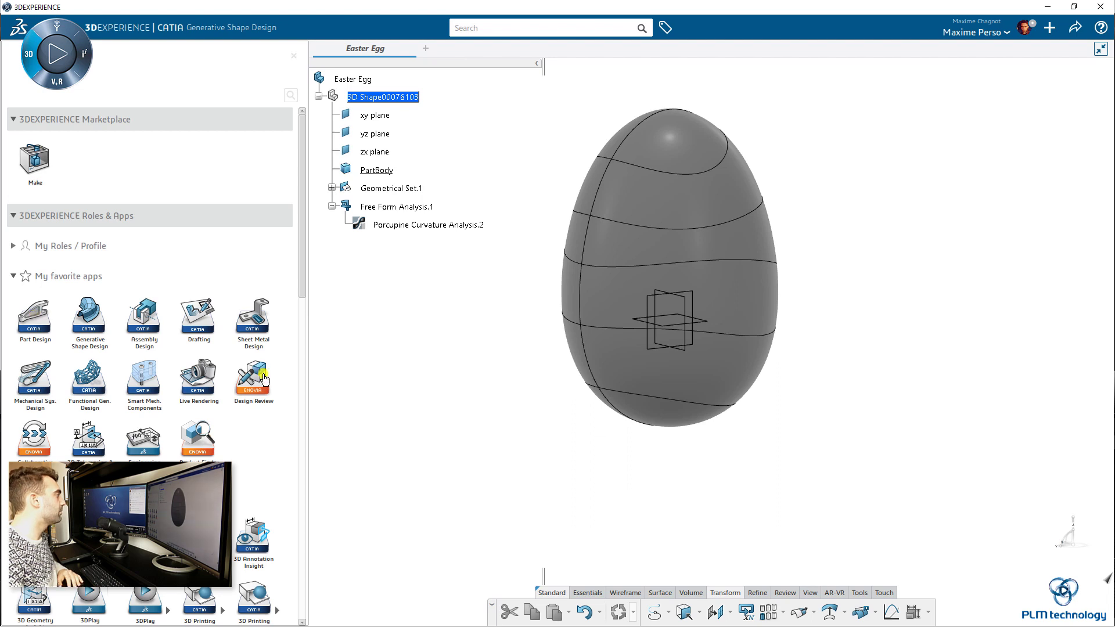
left_click(263, 378)
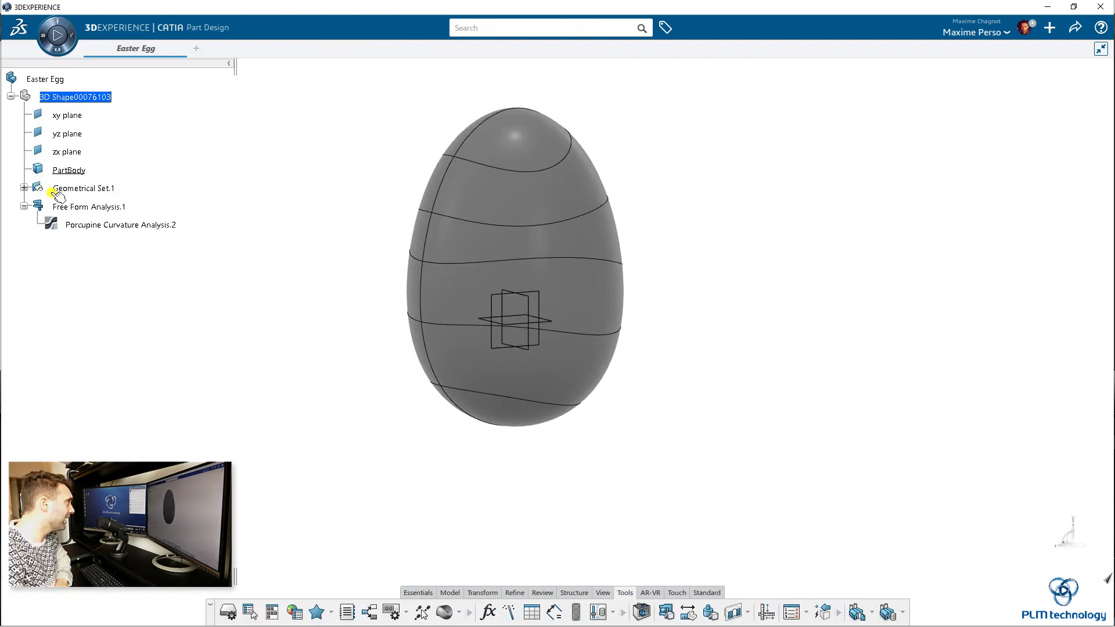
Thicken the top cap surface Extract.1 outward with Thick Surface, using a reversed direction and a first offset of 0.5 mm
left_click(23, 188)
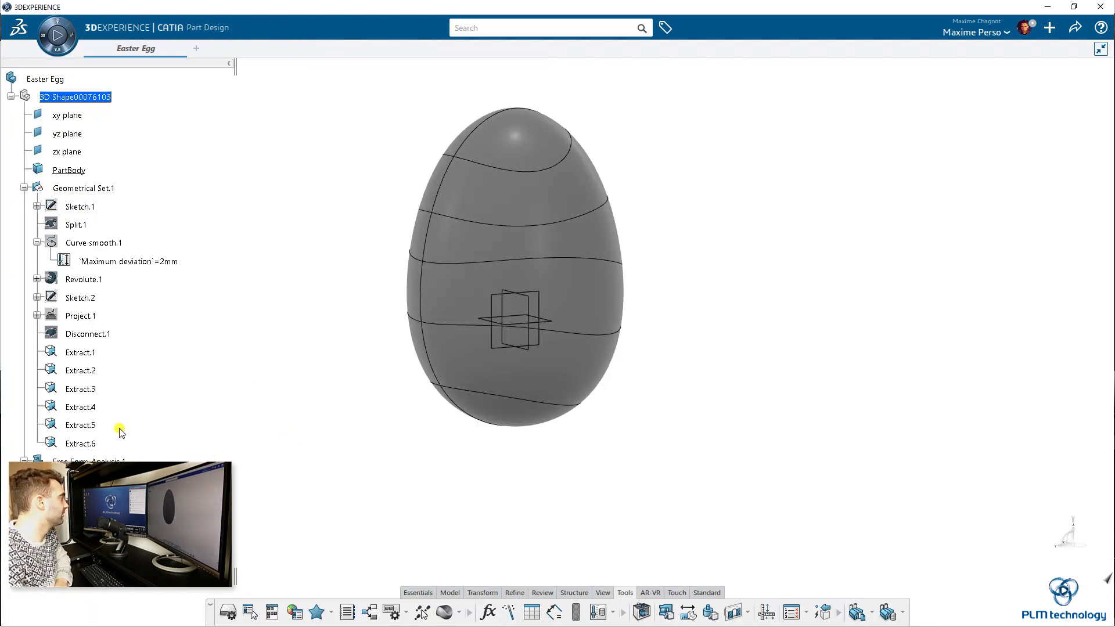
left_click(427, 592)
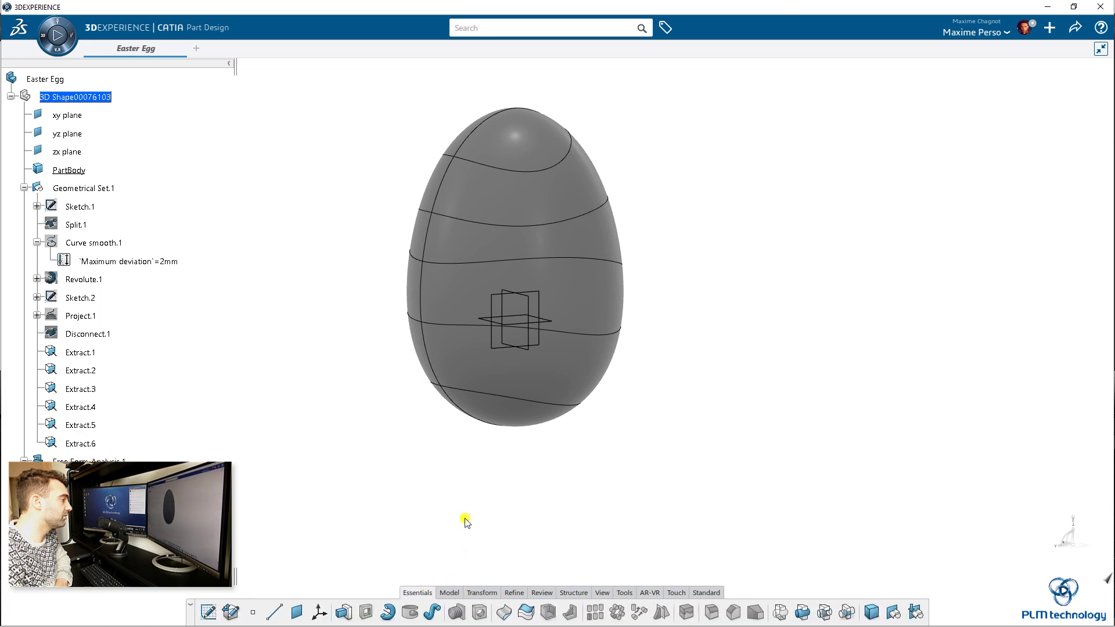
left_click(526, 612)
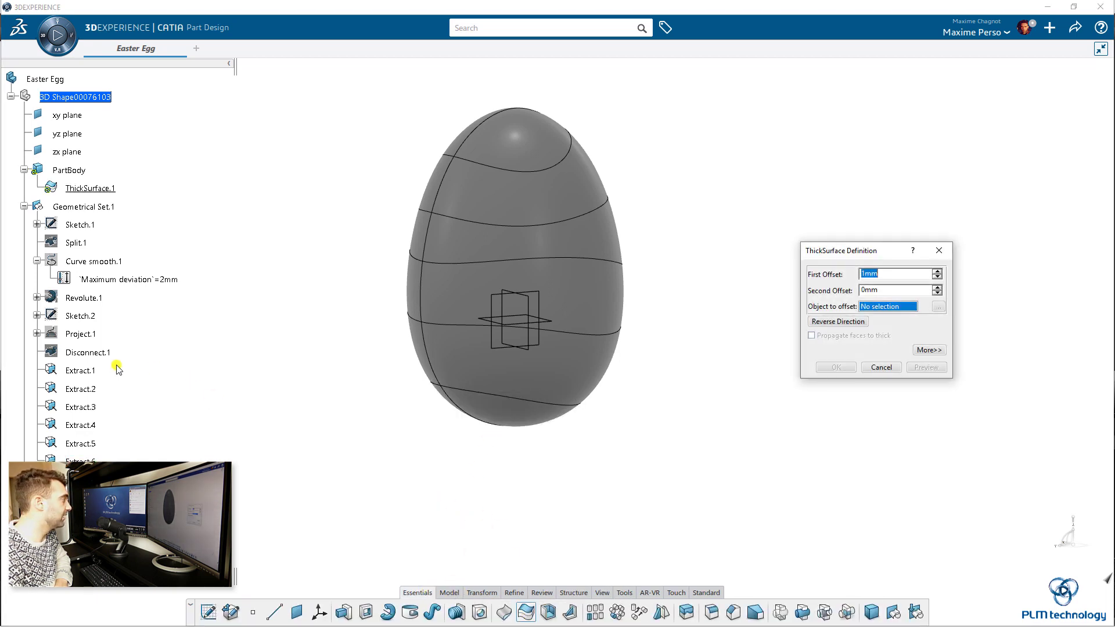
left_click(81, 370)
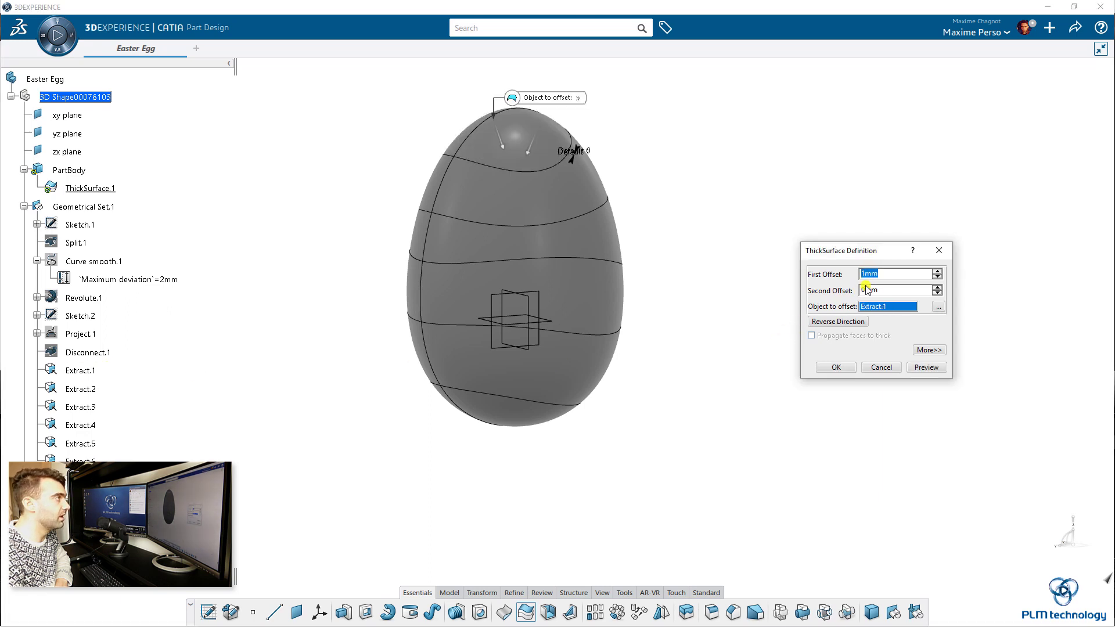
left_click(852, 321)
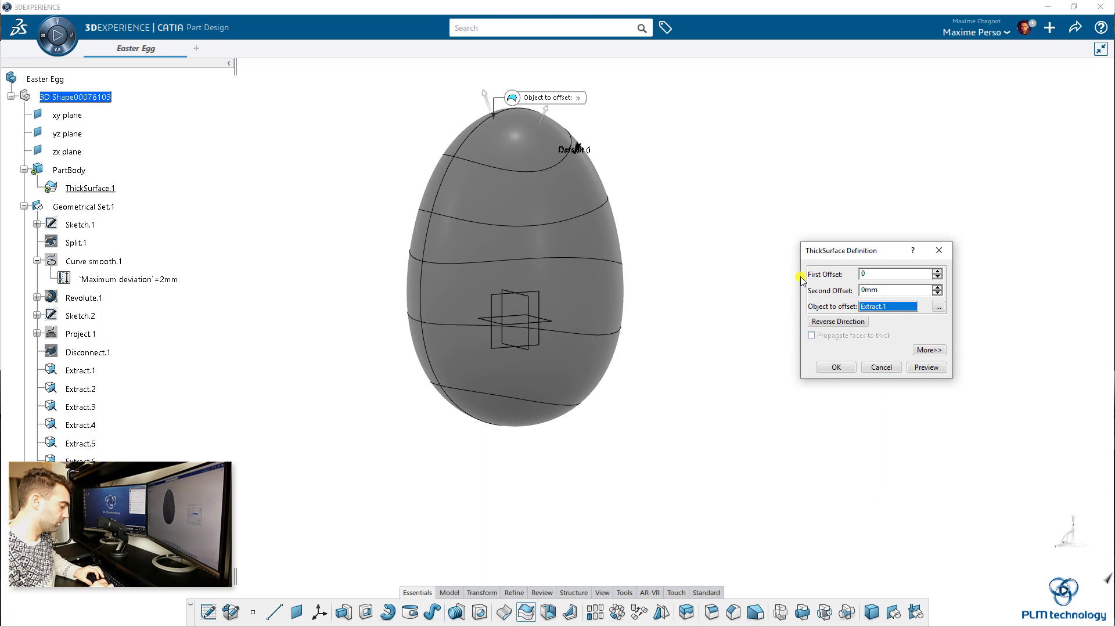
key("Return")
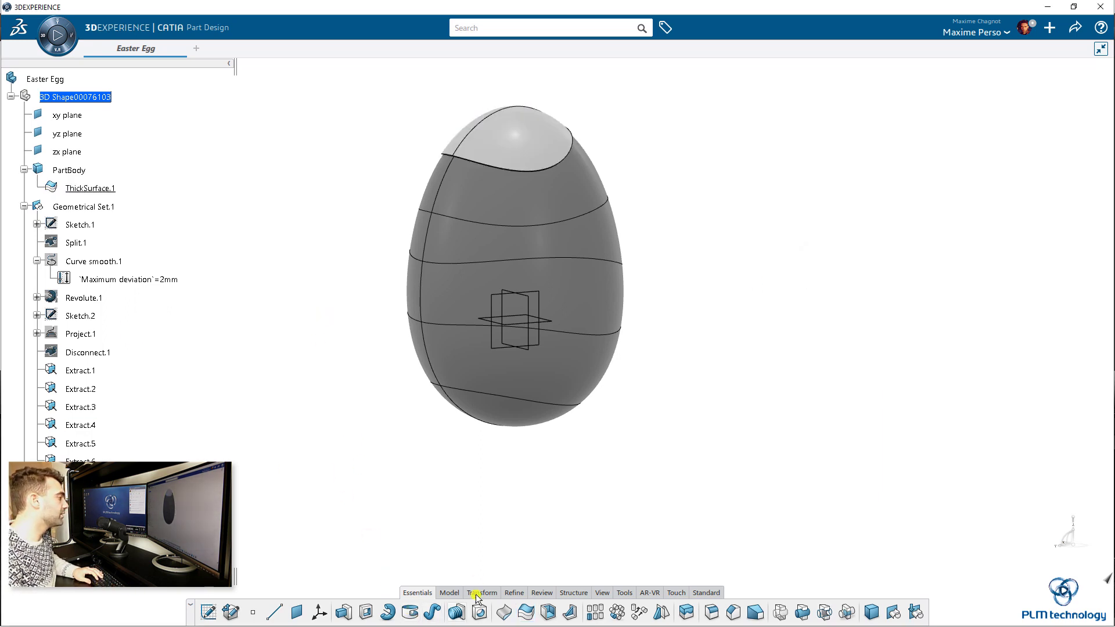
Thicken the second band Extract.2 with a Thick Surface that has a first offset of 1 mm
left_click(525, 612)
left_click(511, 209)
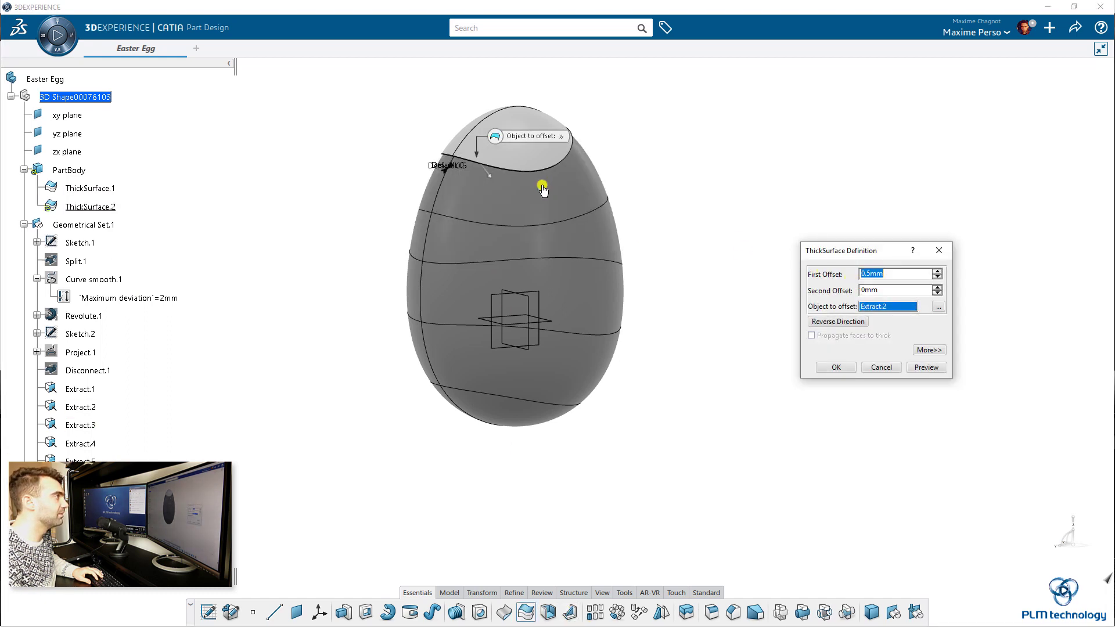
type("1")
key("Return")
middle_click_drag(717, 327, 663, 397)
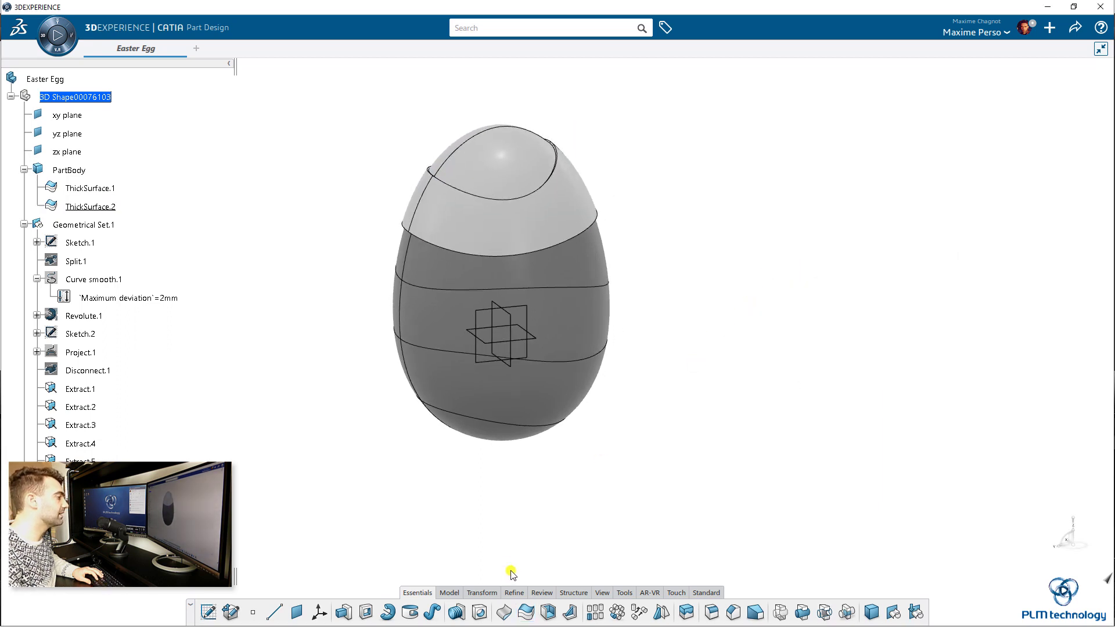
Thicken the third band Extract.3 with a Thick Surface that has a first offset of 0.5 mm
left_click(525, 612)
left_click(442, 280)
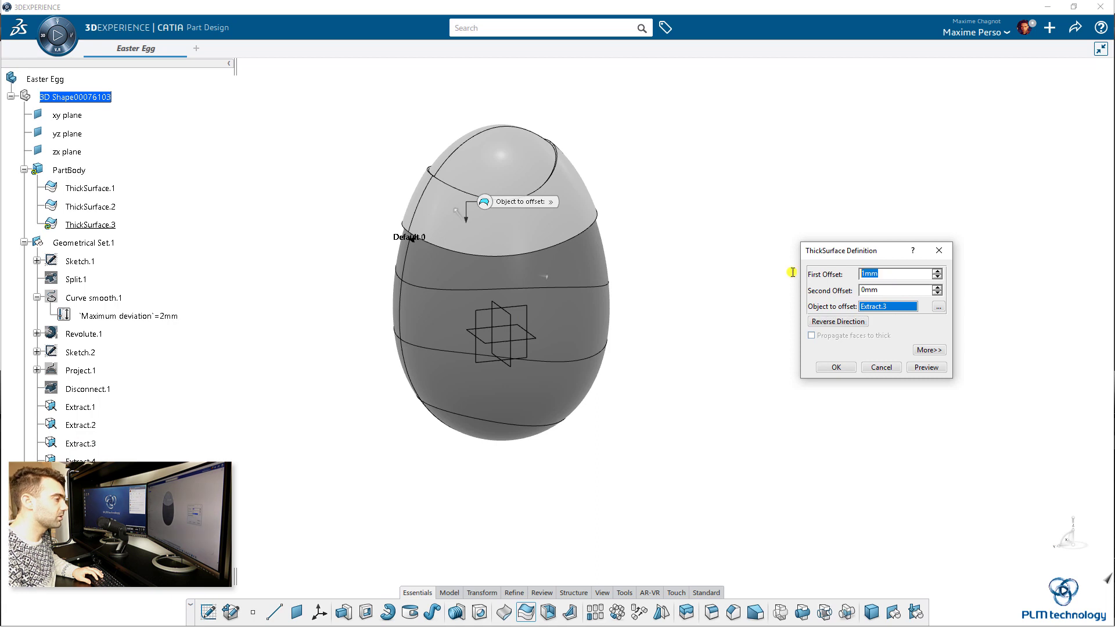
key("Return")
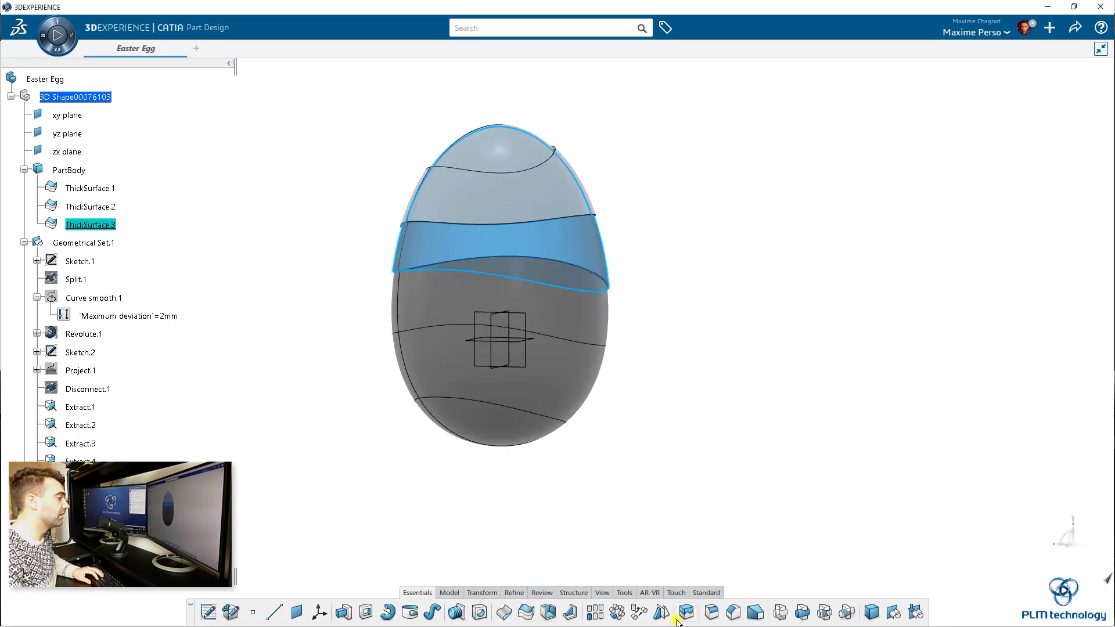
Thicken the fourth band Extract.4 with a Thick Surface that has a first offset of 1 mm
left_click(526, 612)
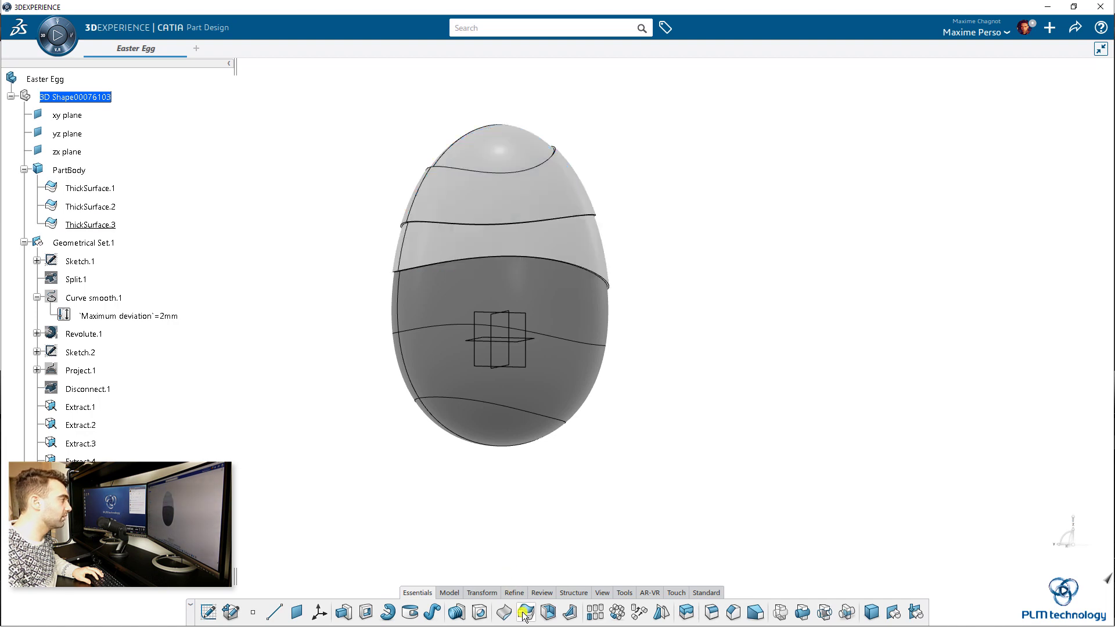
left_click(547, 294)
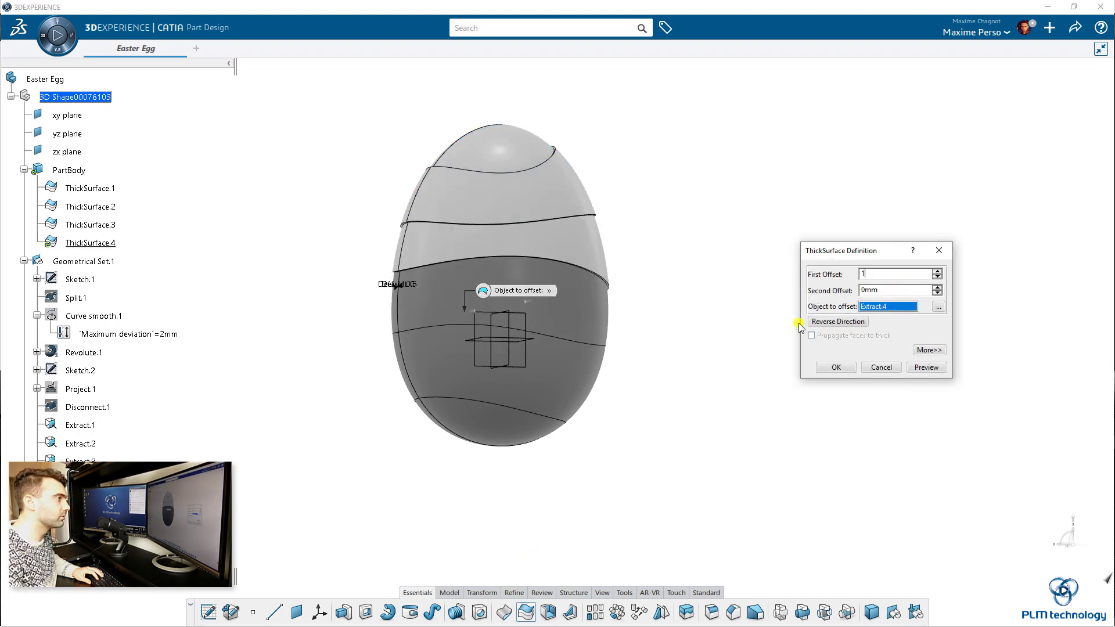
left_click(836, 367)
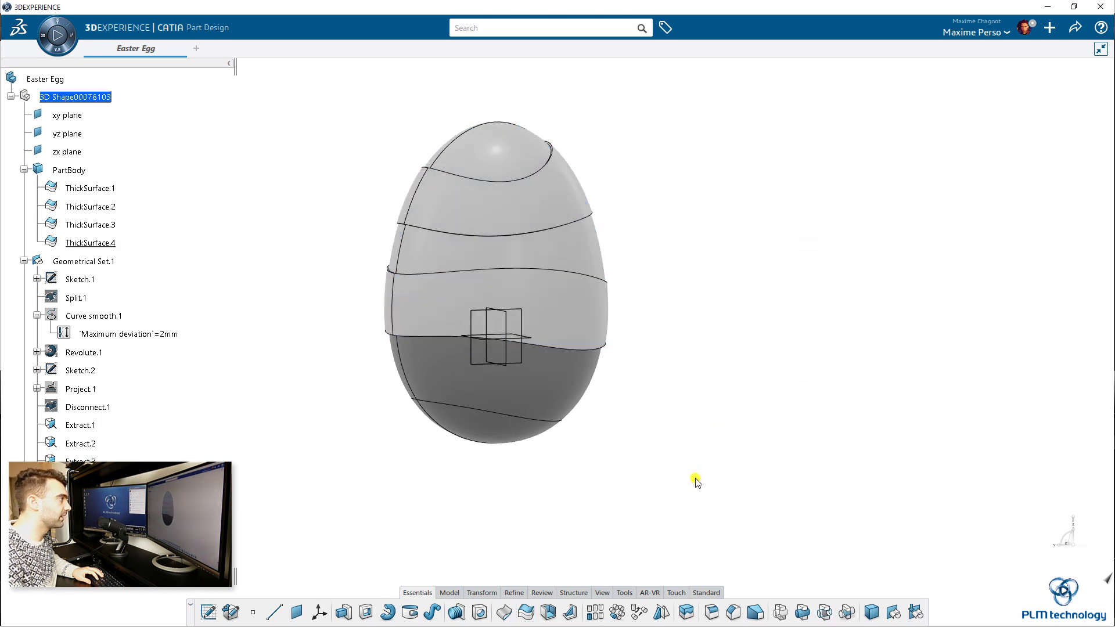
Thicken the fifth band Extract.5 with a Thick Surface that has a first offset of 0.5 mm
left_click(525, 612)
left_click(557, 384)
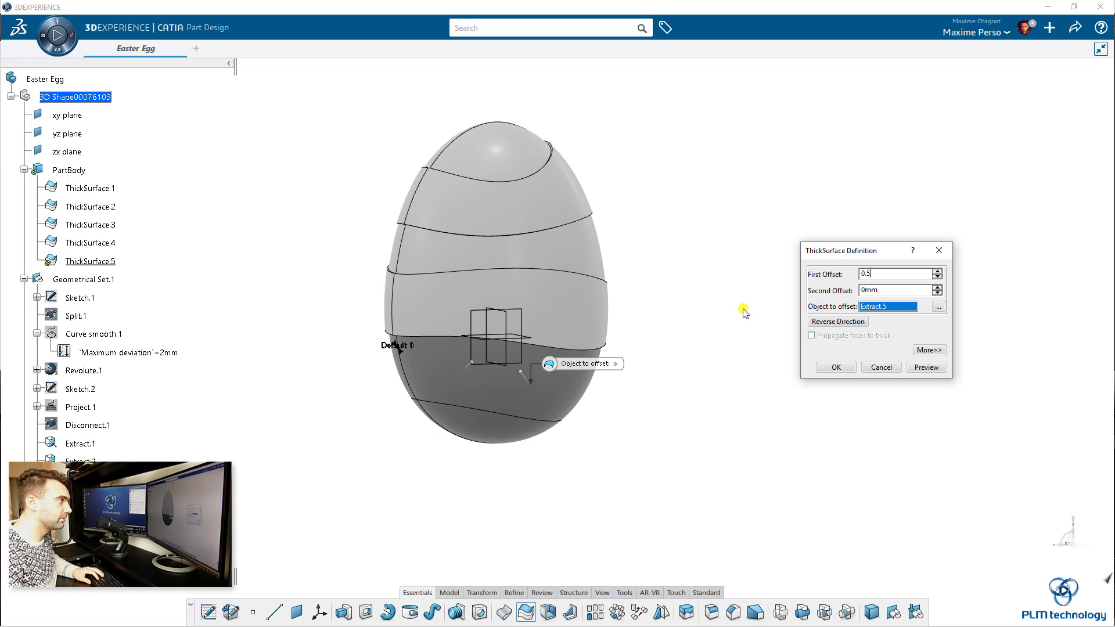
left_click(831, 367)
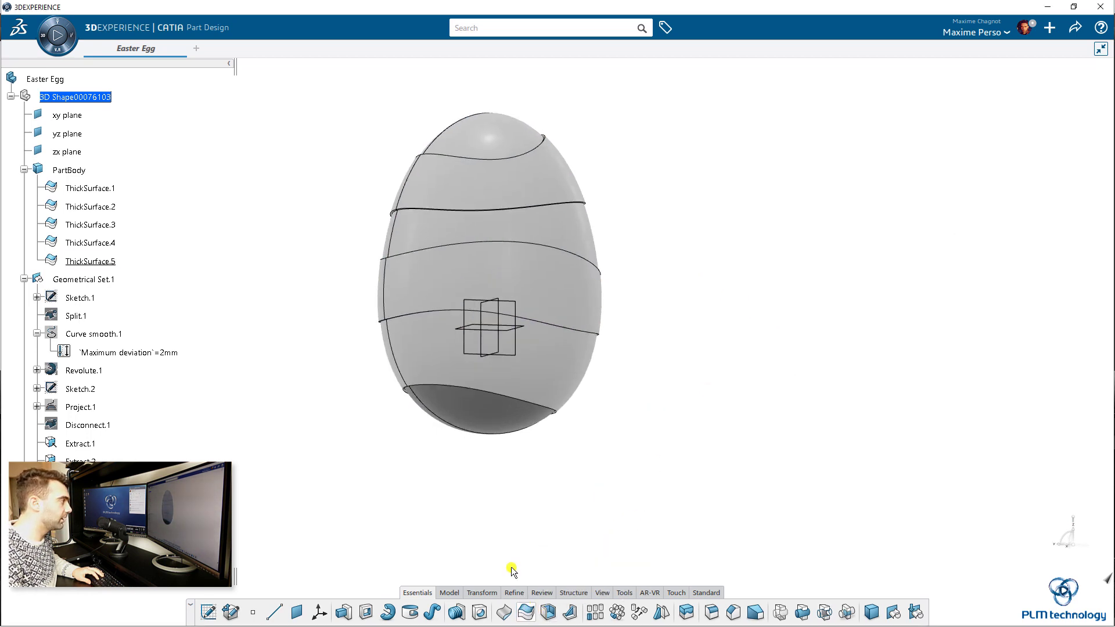
Thicken the sixth band Extract.6 with a Thick Surface whose offset direction is reversed to point outward
left_click(525, 612)
left_click(460, 398)
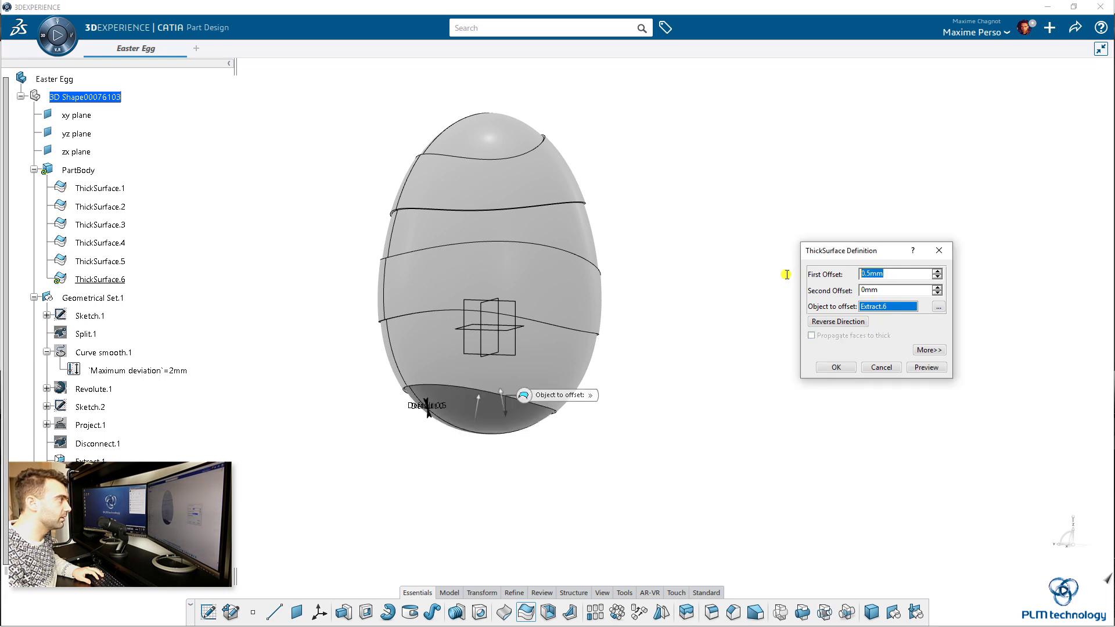
middle_click_drag(631, 396, 608, 423)
left_click(500, 397)
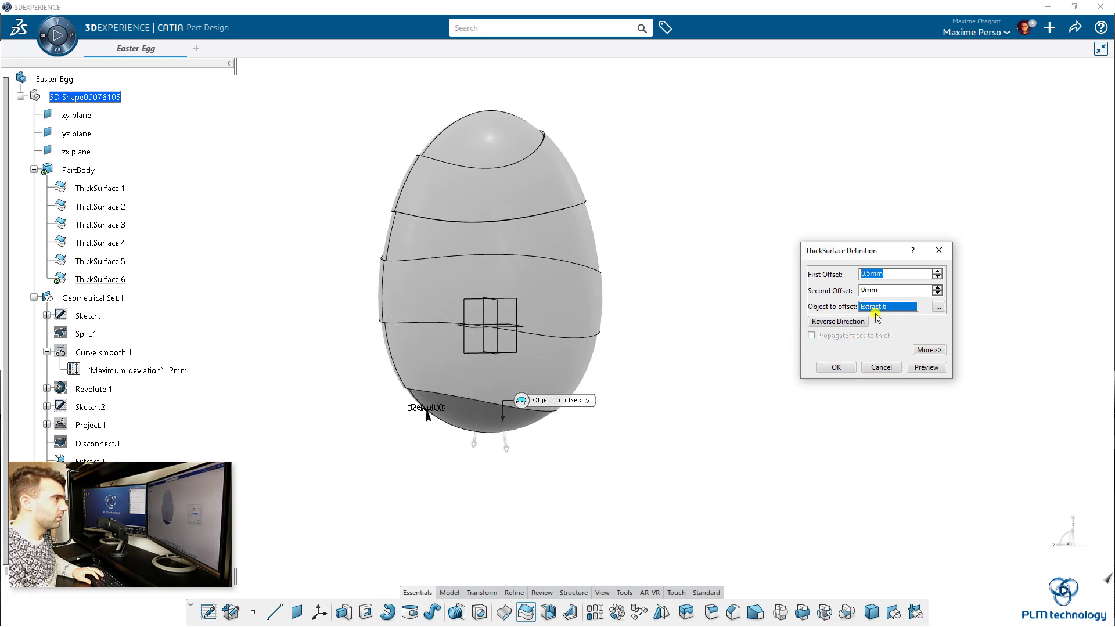
key("Return")
middle_click_drag(751, 338, 665, 364)
Hide Geometrical Set.1 and collapse its branch in the tree so only the thickened solid bands are displayed
right_click(66, 298)
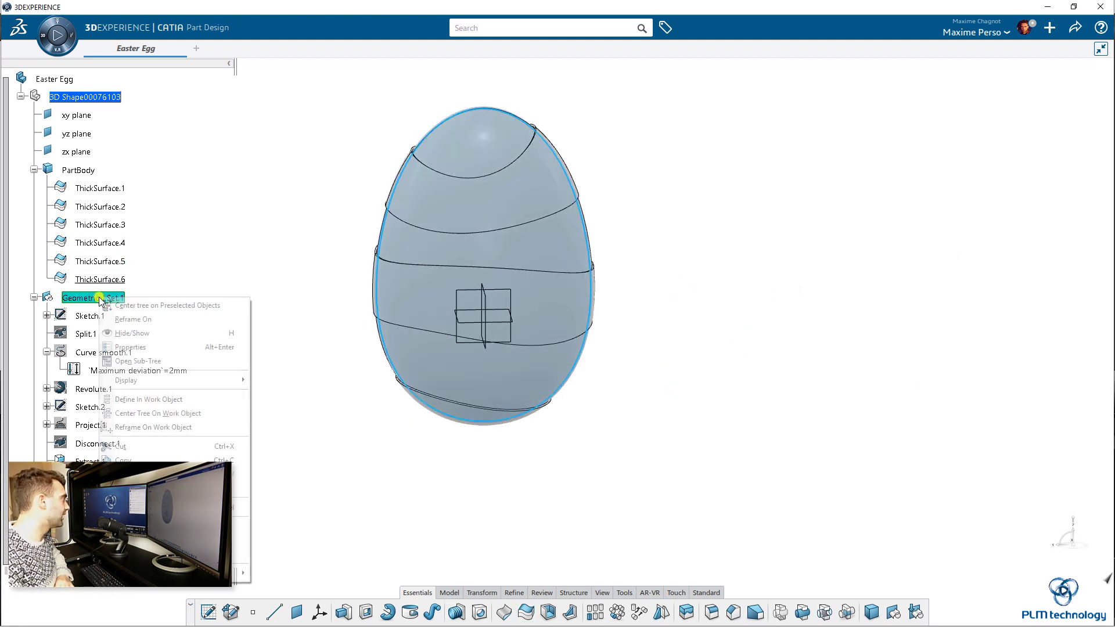
left_click(137, 319)
left_click(33, 297)
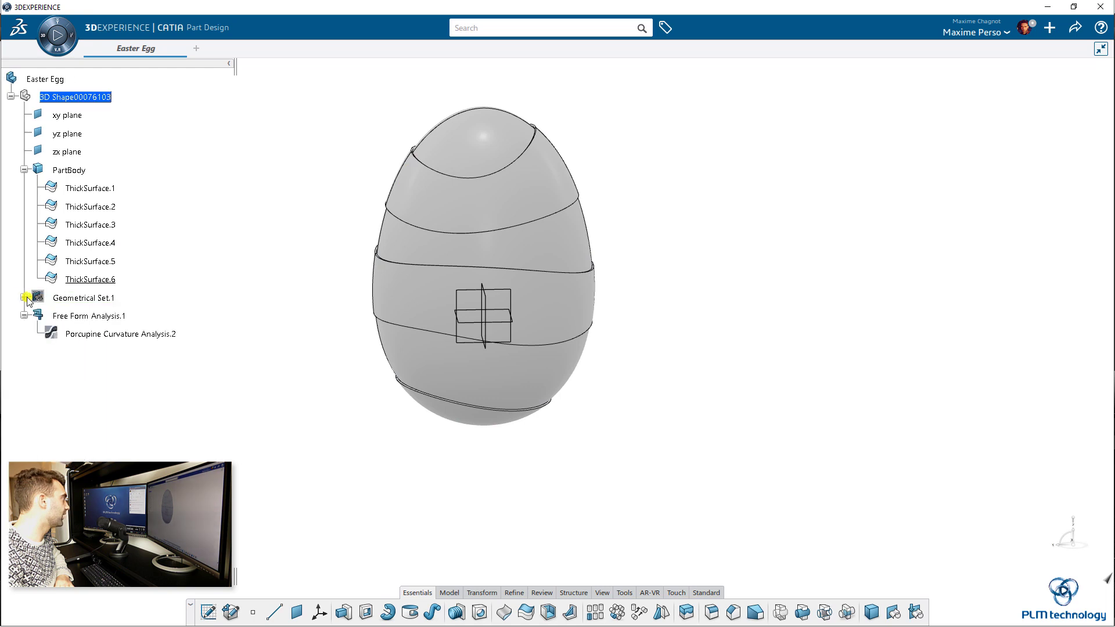
middle_click_drag(288, 308, 442, 392)
middle_click_drag(234, 354, 522, 432)
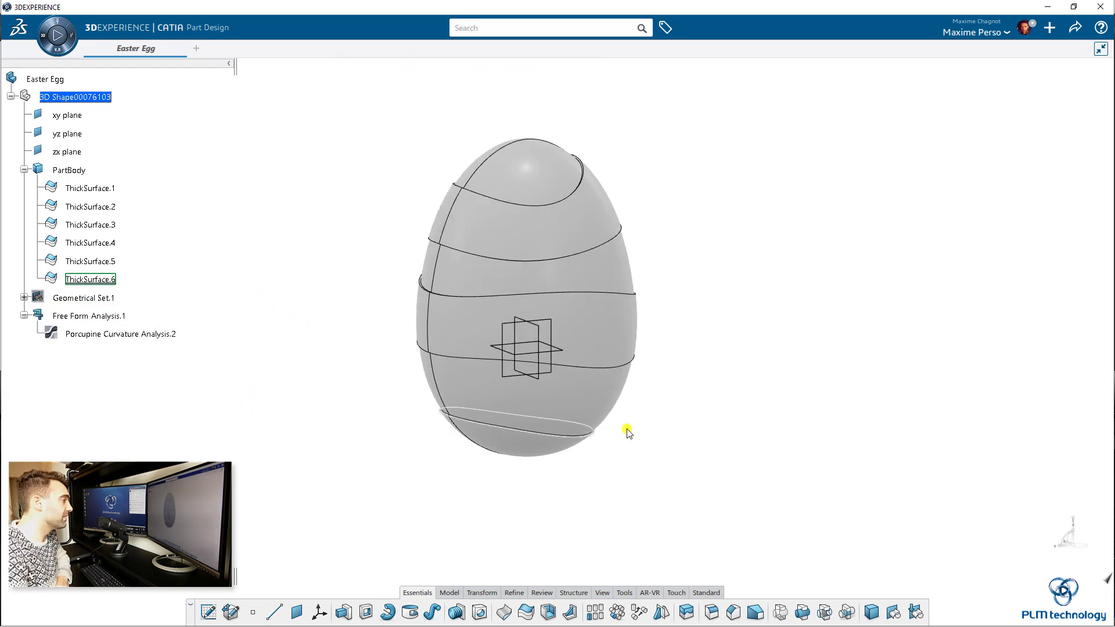
middle_click_drag(471, 549, 497, 475)
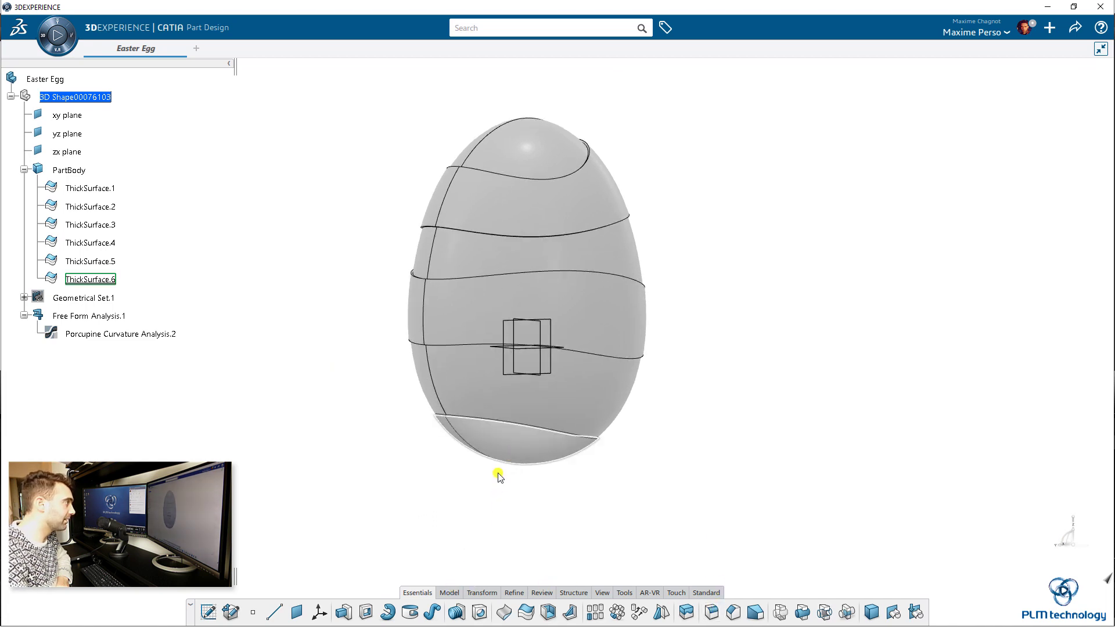
Apply an Auto Fillet to the current solid with a fillet radius of 0.25 mm
left_click(450, 593)
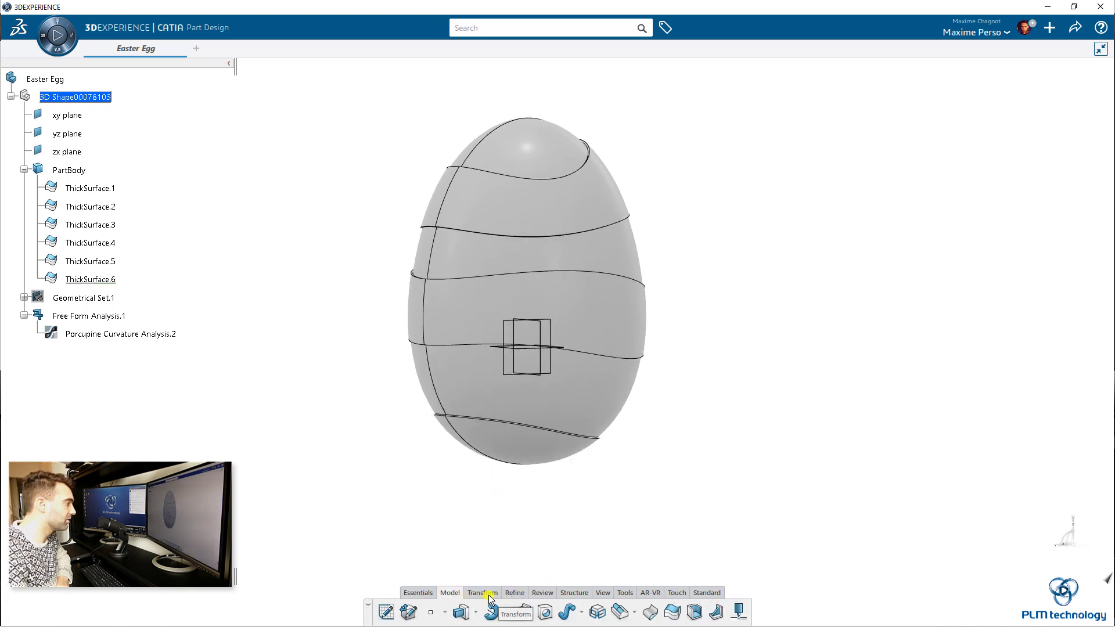
left_click(513, 593)
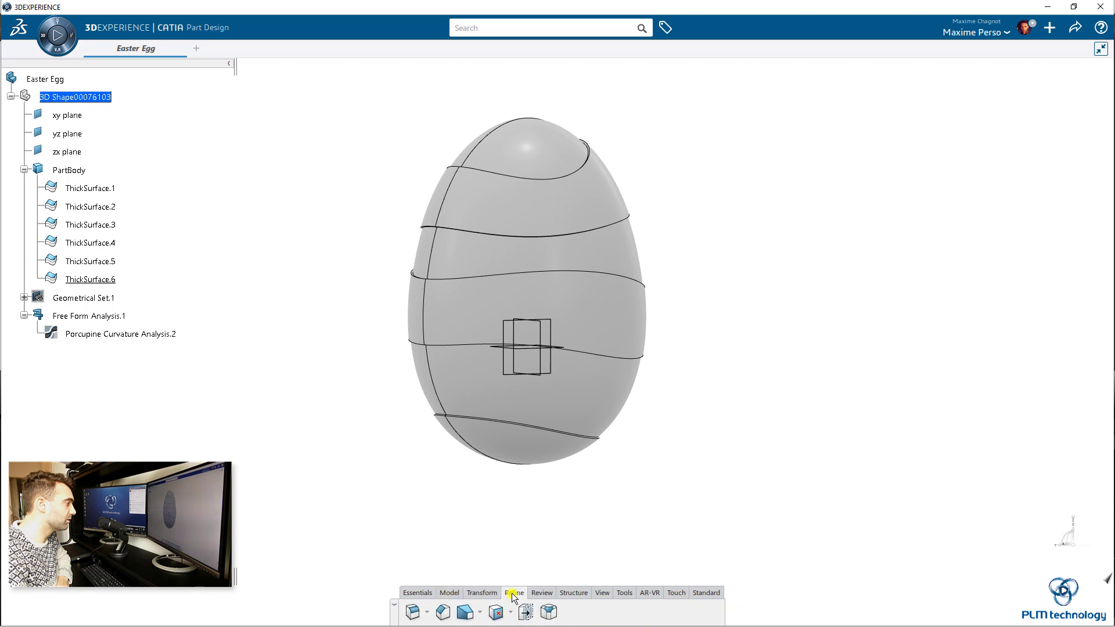
left_click(426, 612)
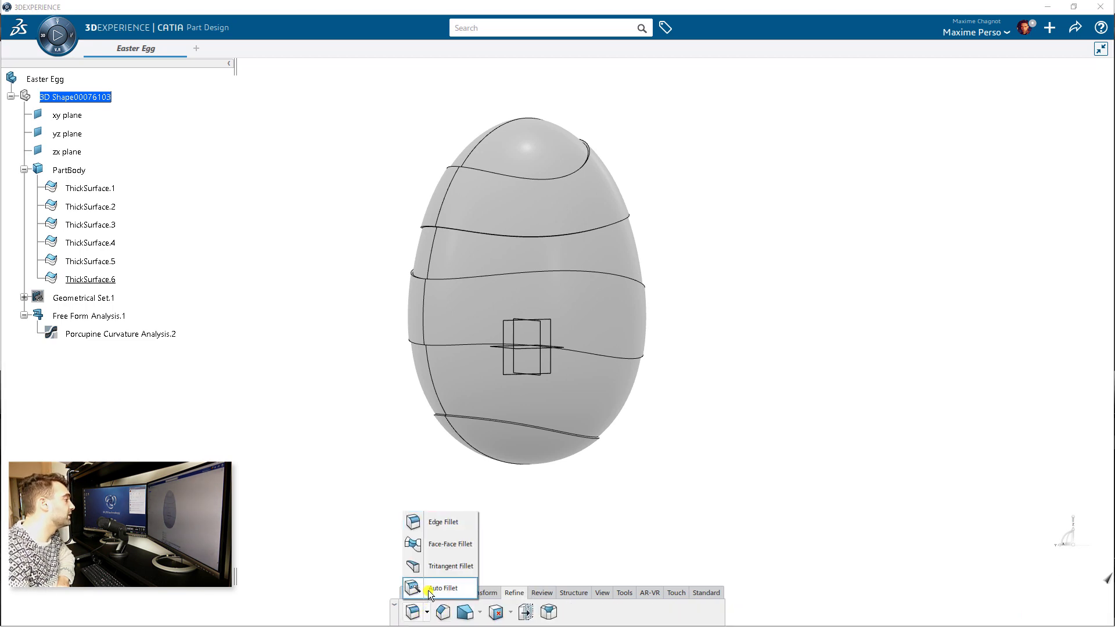
left_click(428, 590)
middle_click_drag(381, 515, 381, 537)
left_click(1045, 431)
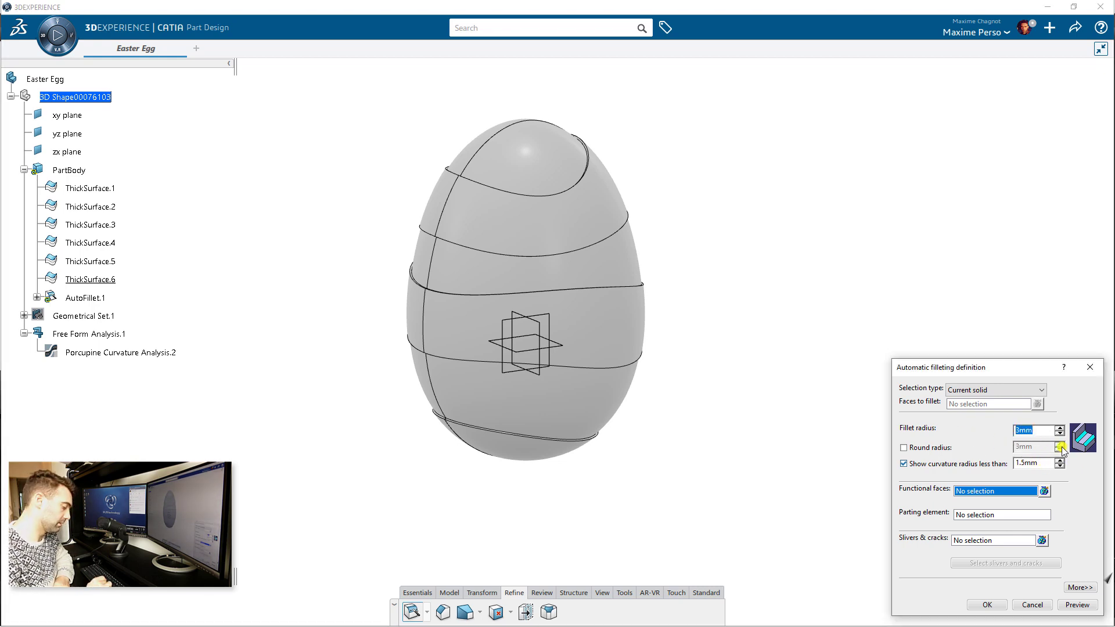
type("0.25")
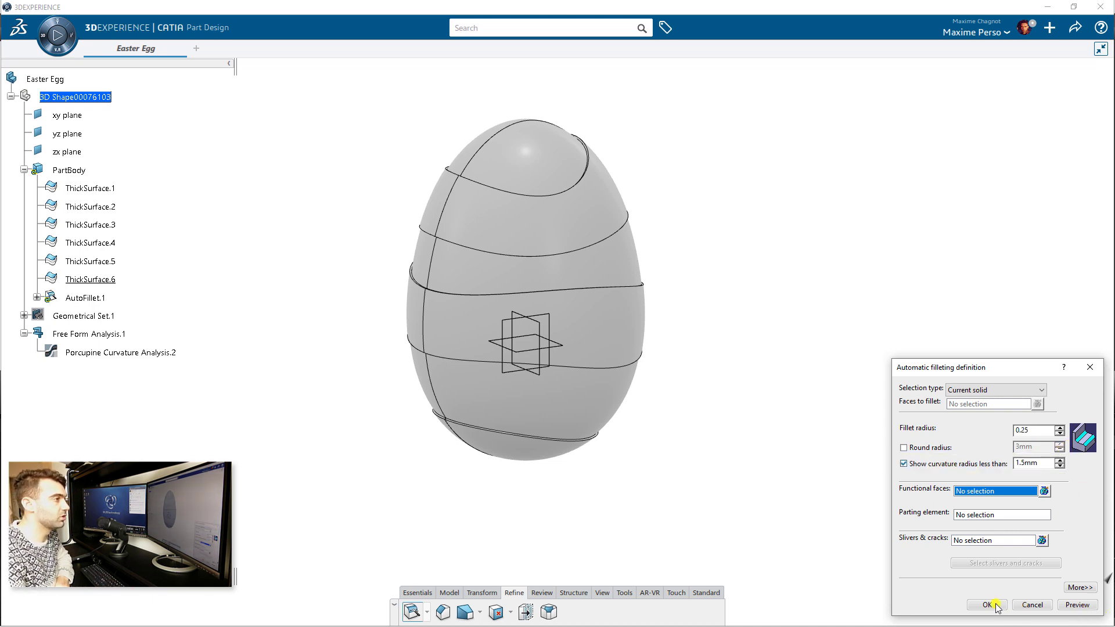
left_click(1064, 605)
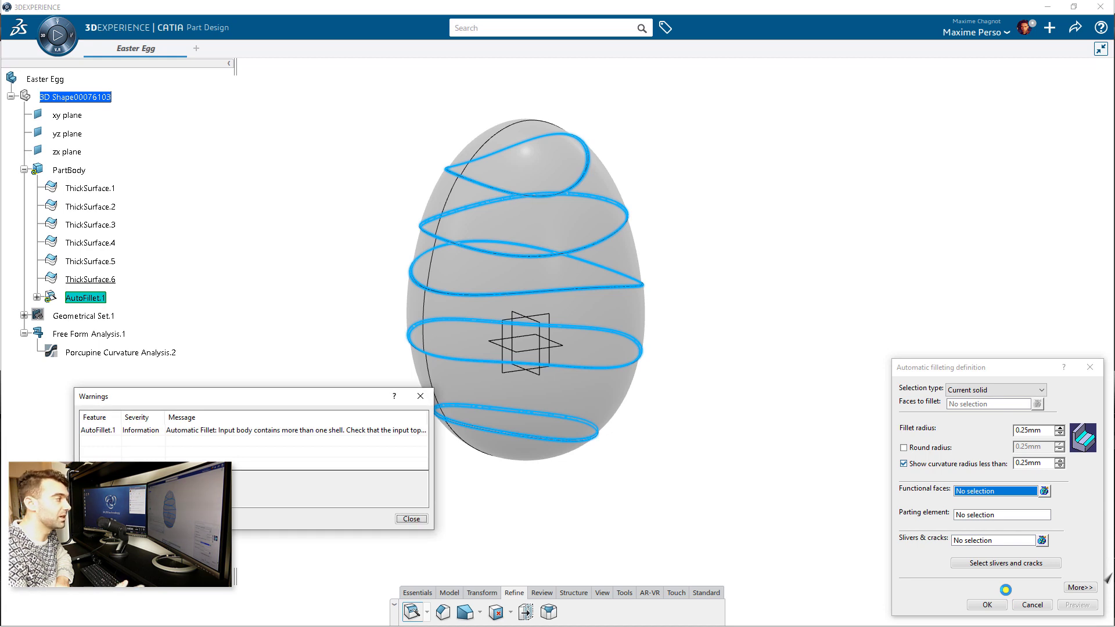
left_click_drag(281, 398, 819, 167)
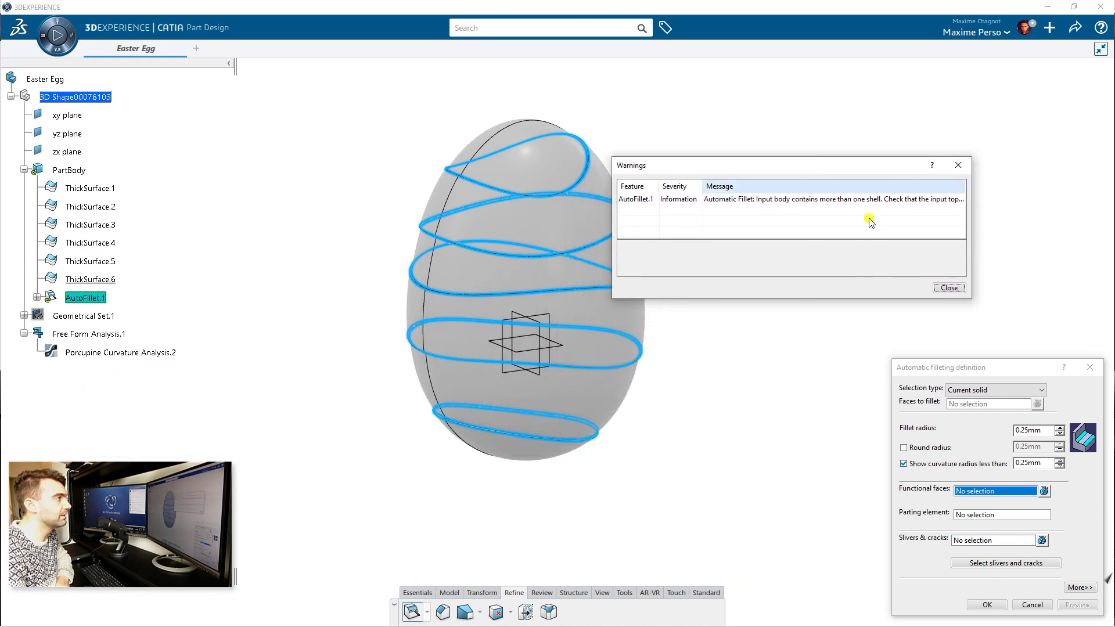
left_click(948, 288)
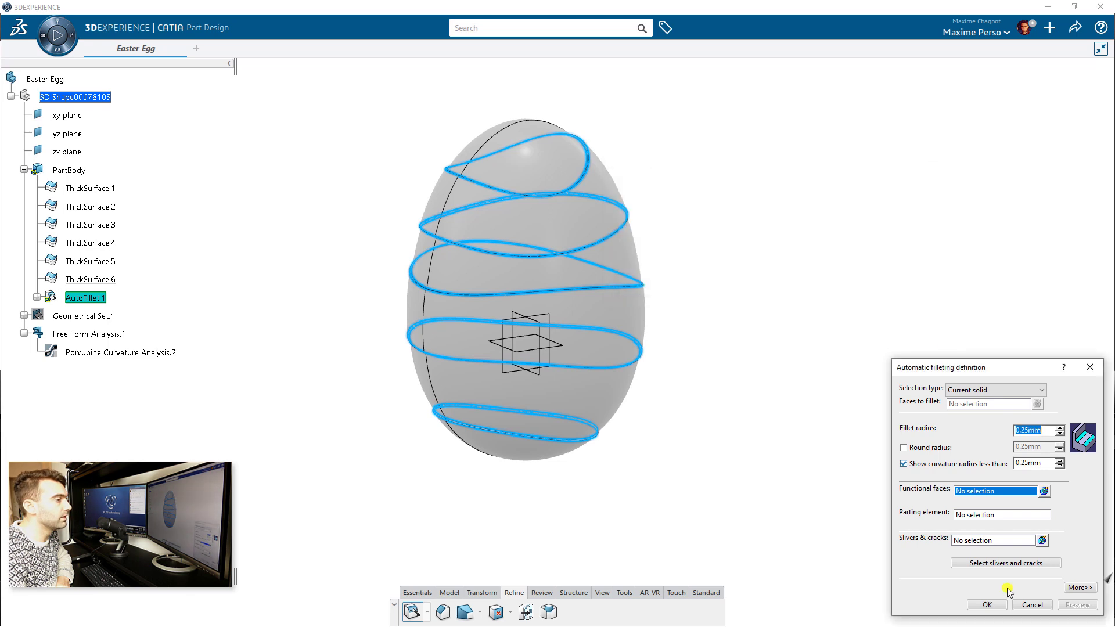
left_click(987, 605)
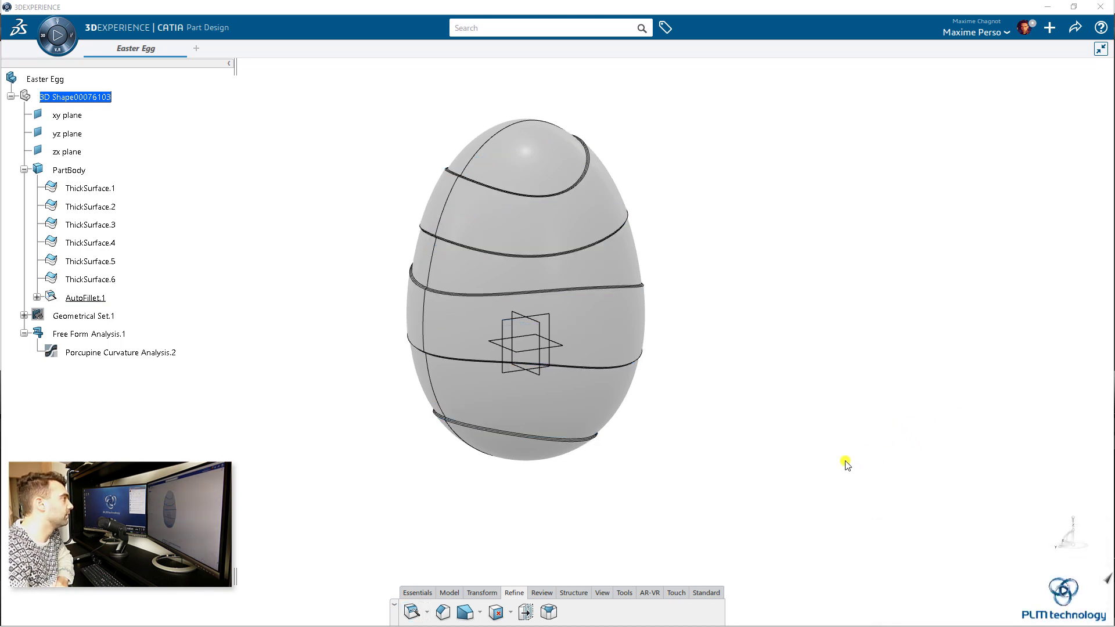
Switch the display to a shaded view style without black edges or reference planes and inspect the egg
scroll(772, 383, "up", 5)
middle_click_drag(748, 354, 573, 334)
middle_click_drag(356, 251, 343, 505)
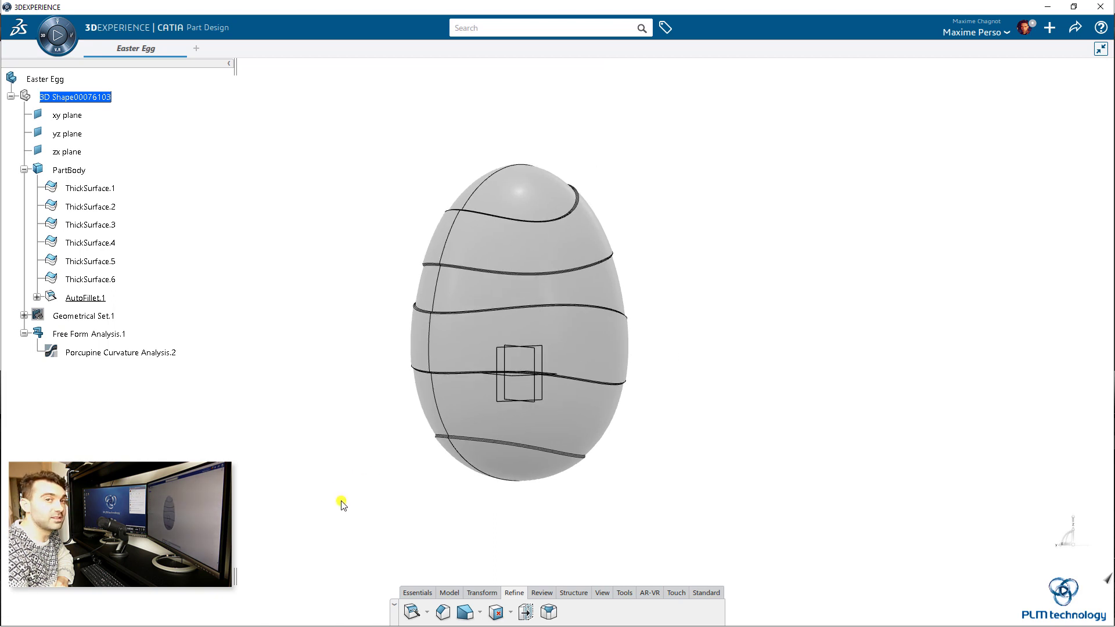
left_click(624, 593)
left_click(602, 593)
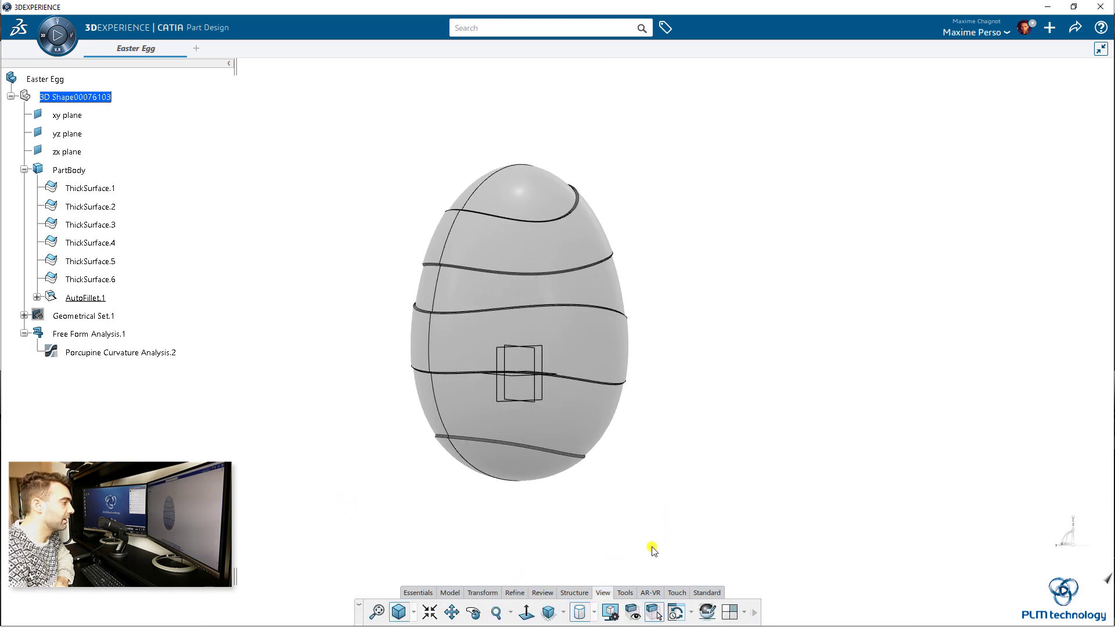
left_click(594, 613)
left_click(607, 566)
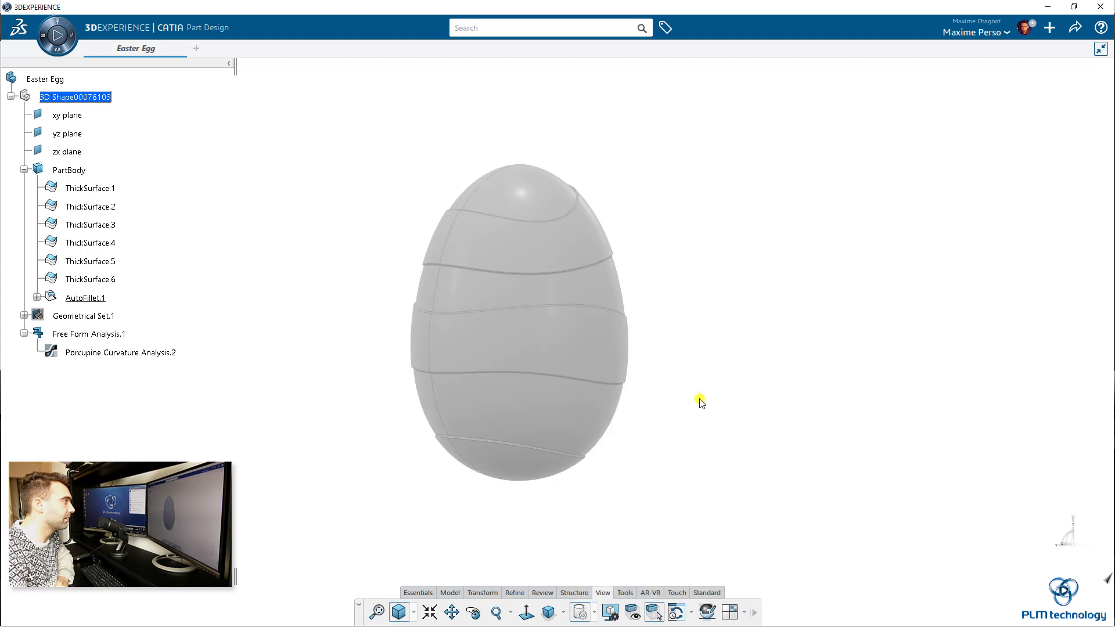
middle_click_drag(659, 464, 513, 405)
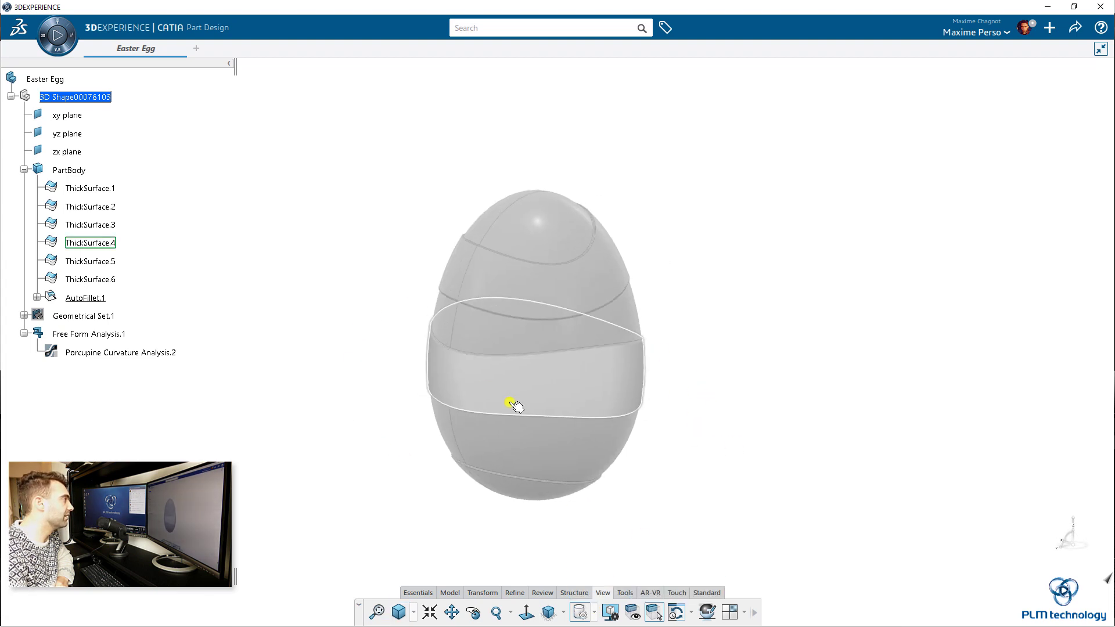
middle_click_drag(322, 390, 313, 319, "ctrl")
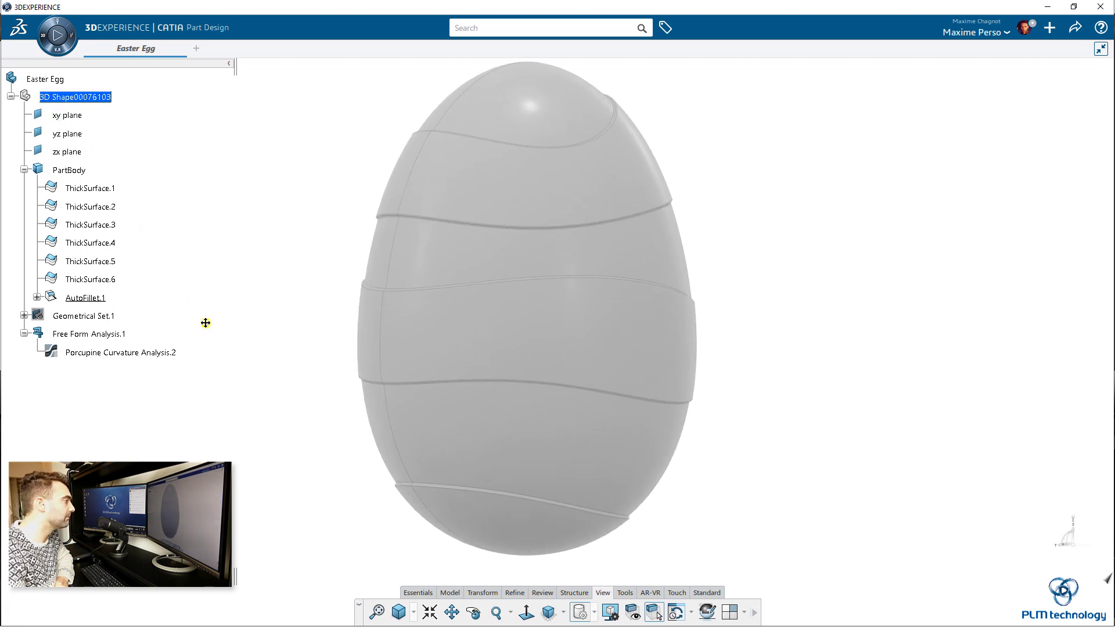
Display the Object Properties palette, start the Painter and arrange its Material Chooser and Painter Tools palettes clear of the egg
right_click(868, 266)
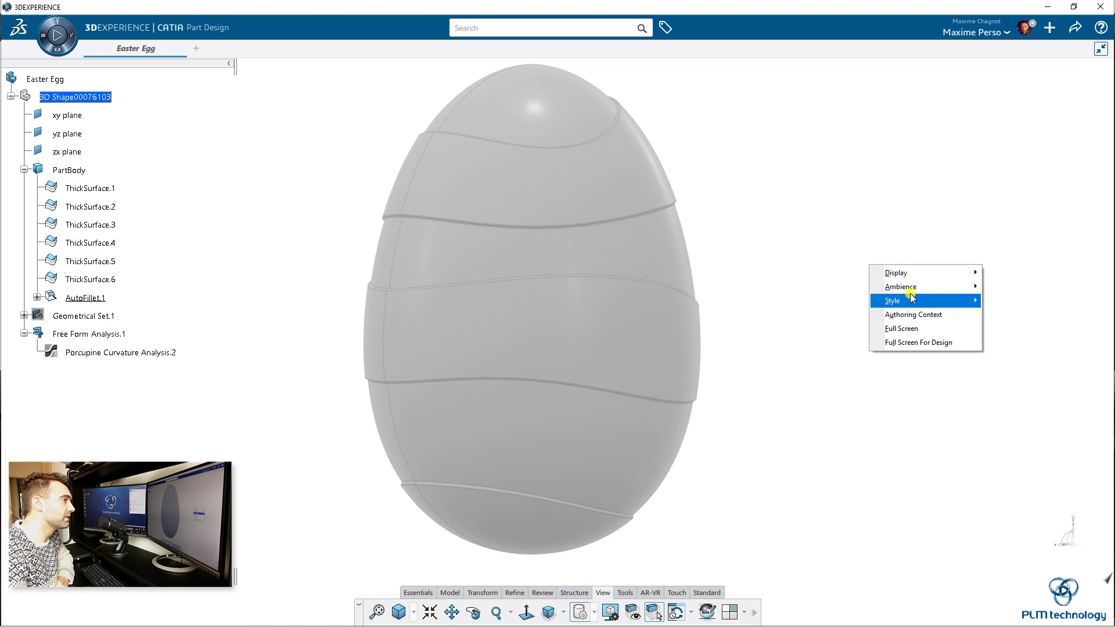
mouse_move(912, 277)
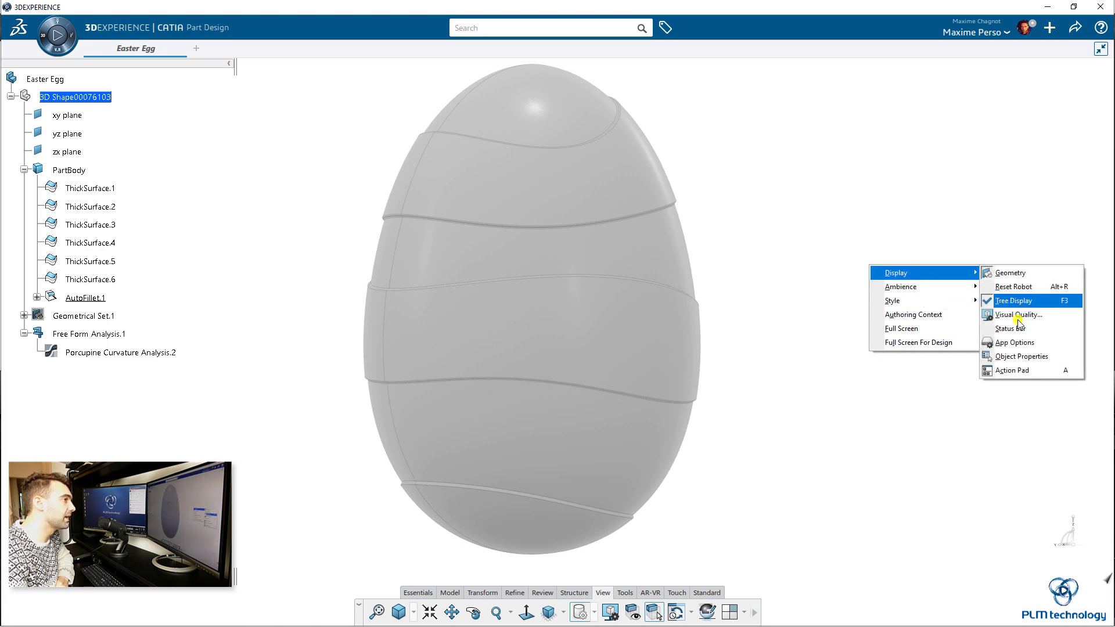
left_click(1015, 361)
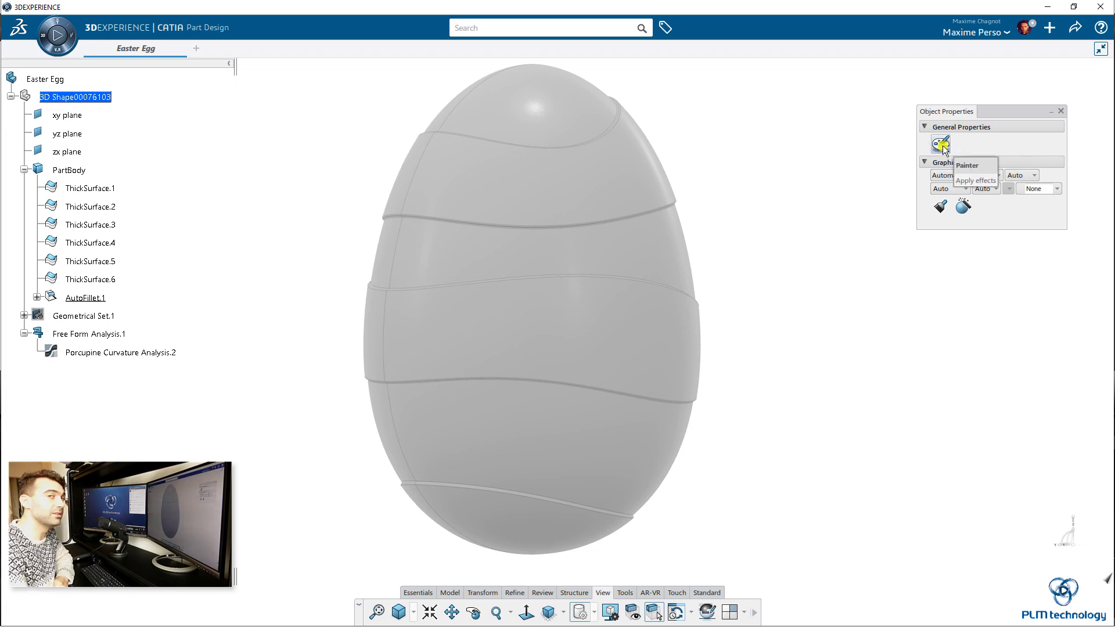
left_click(941, 144)
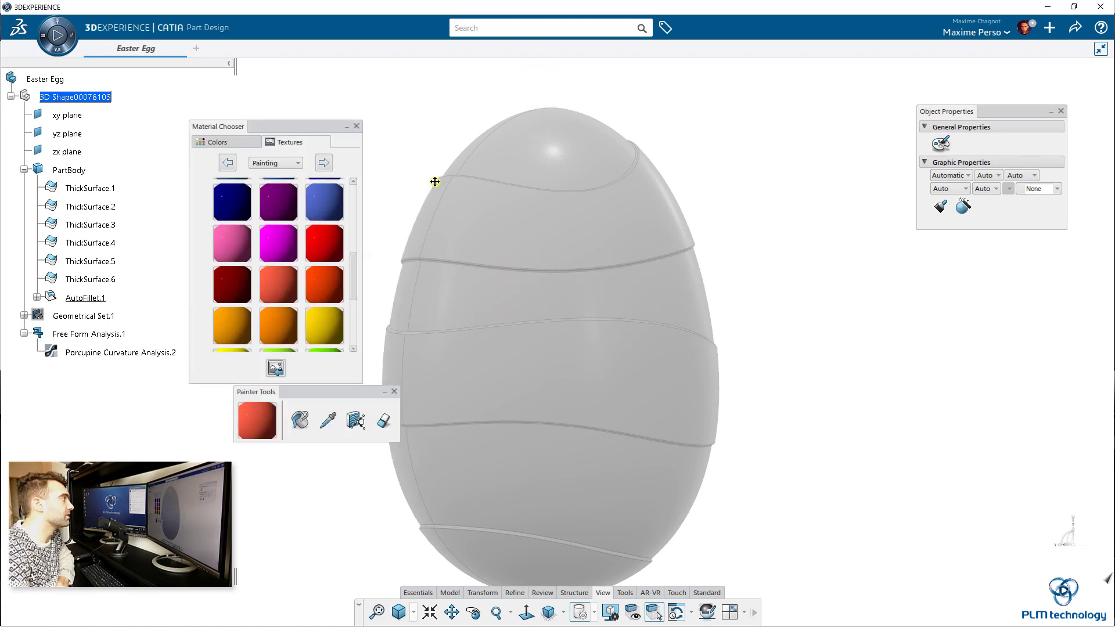
left_click_drag(317, 127, 311, 108)
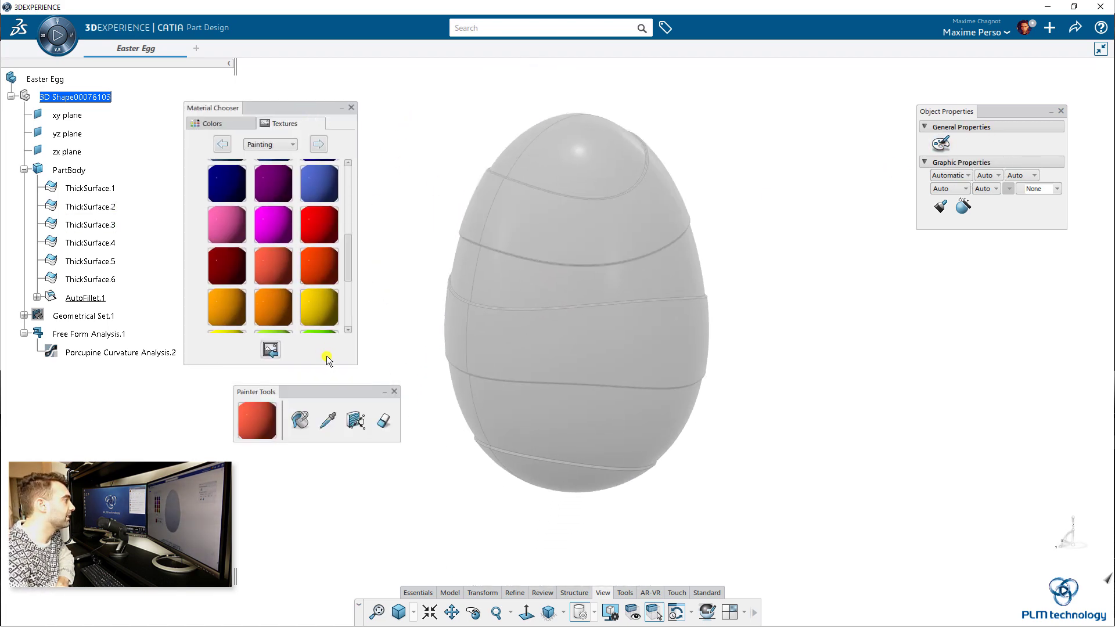
left_click_drag(323, 396, 306, 428)
Paint the egg's top cap with the beige texture from the Painting collection
left_click(210, 125)
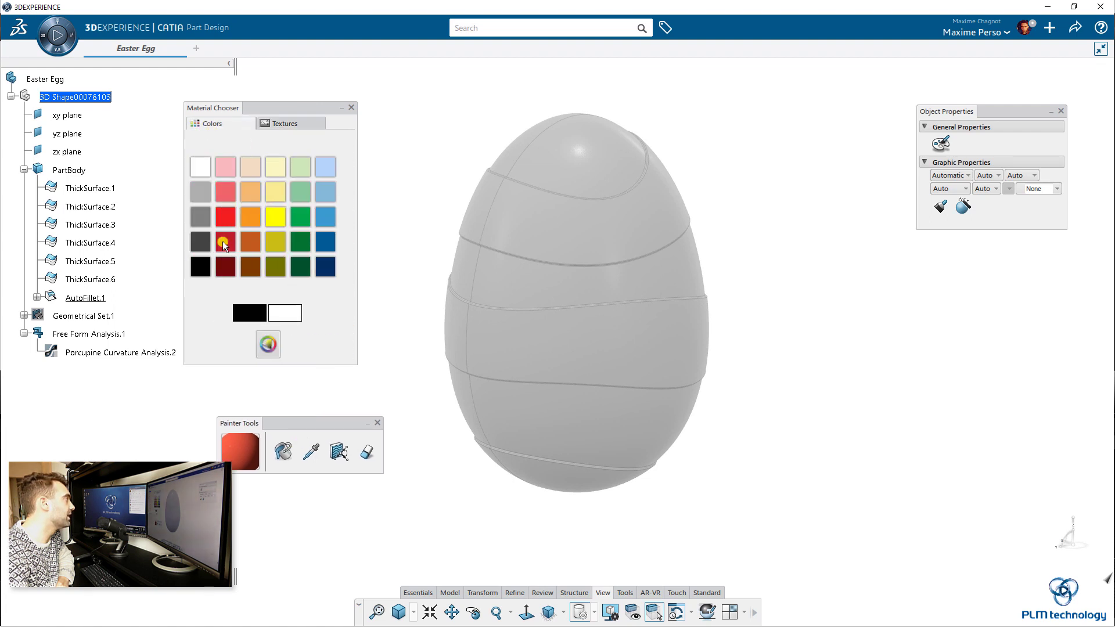
left_click(283, 123)
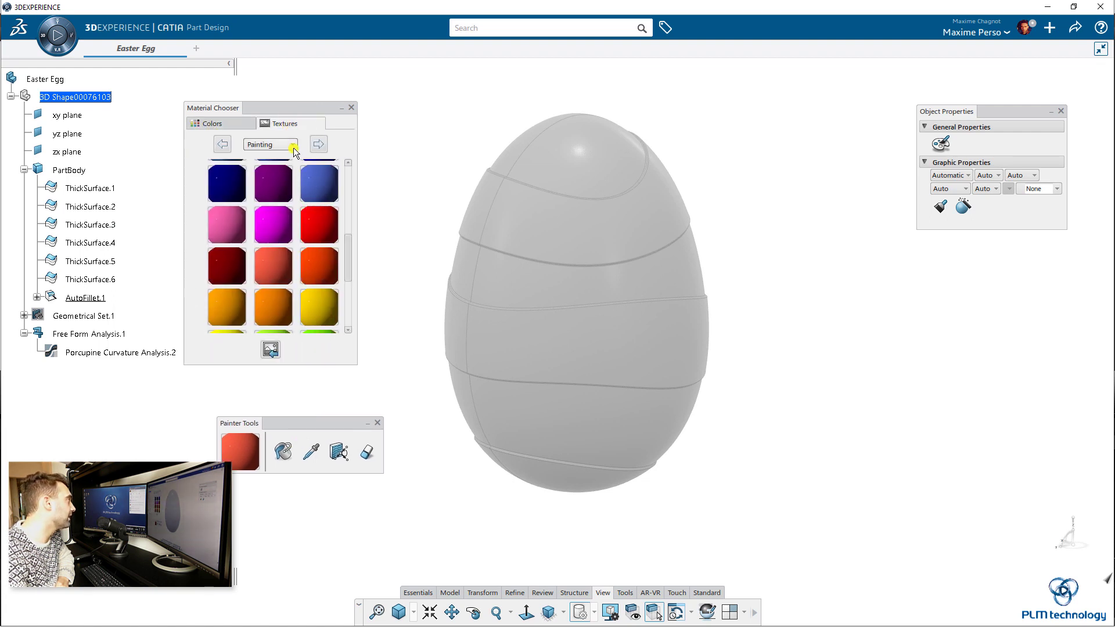
left_click_drag(344, 261, 350, 208)
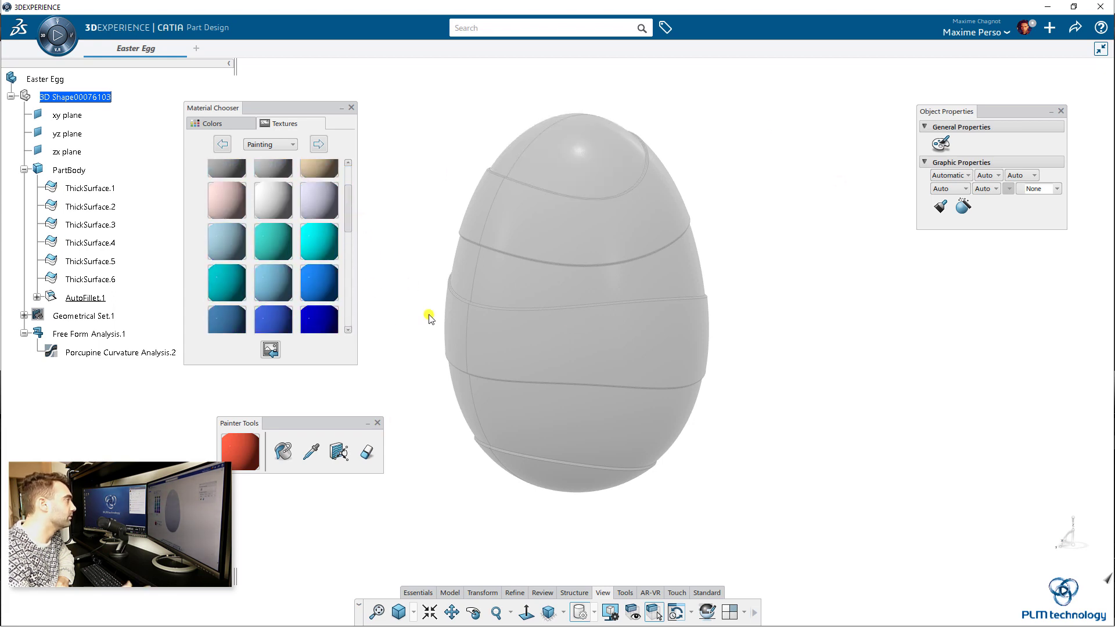
middle_click_drag(604, 360, 506, 372)
left_click(292, 144)
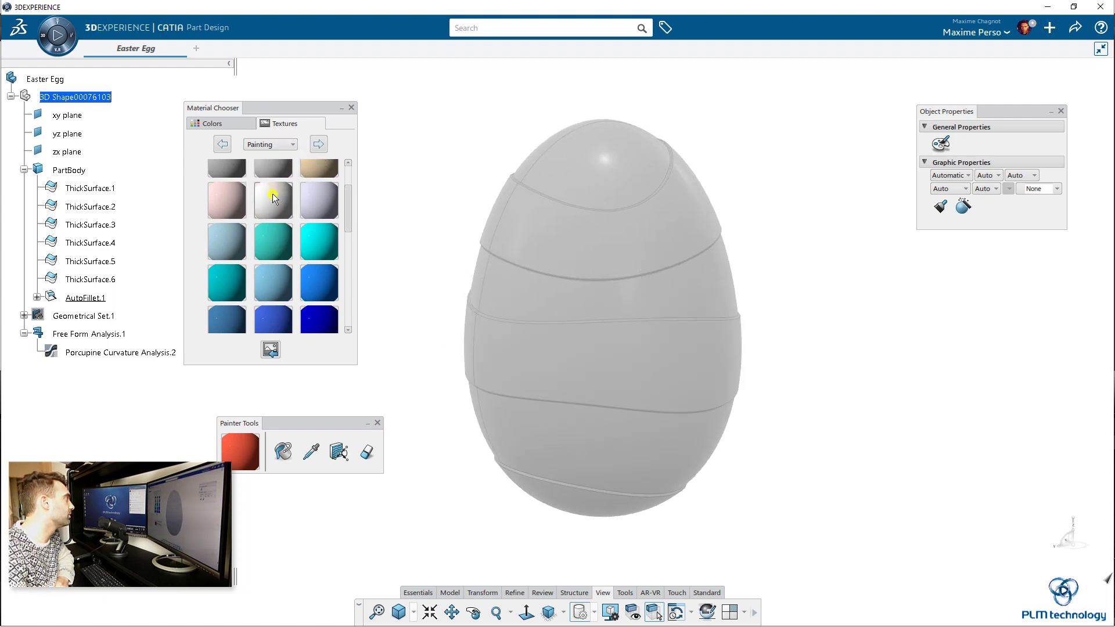
left_click_drag(347, 217, 349, 182)
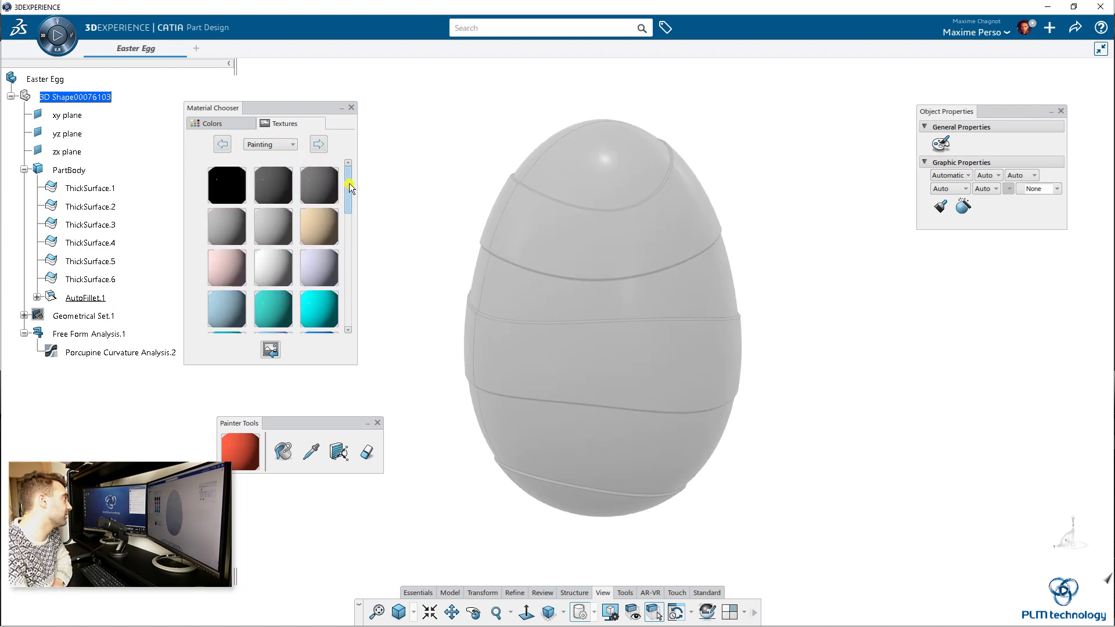
left_click(318, 222)
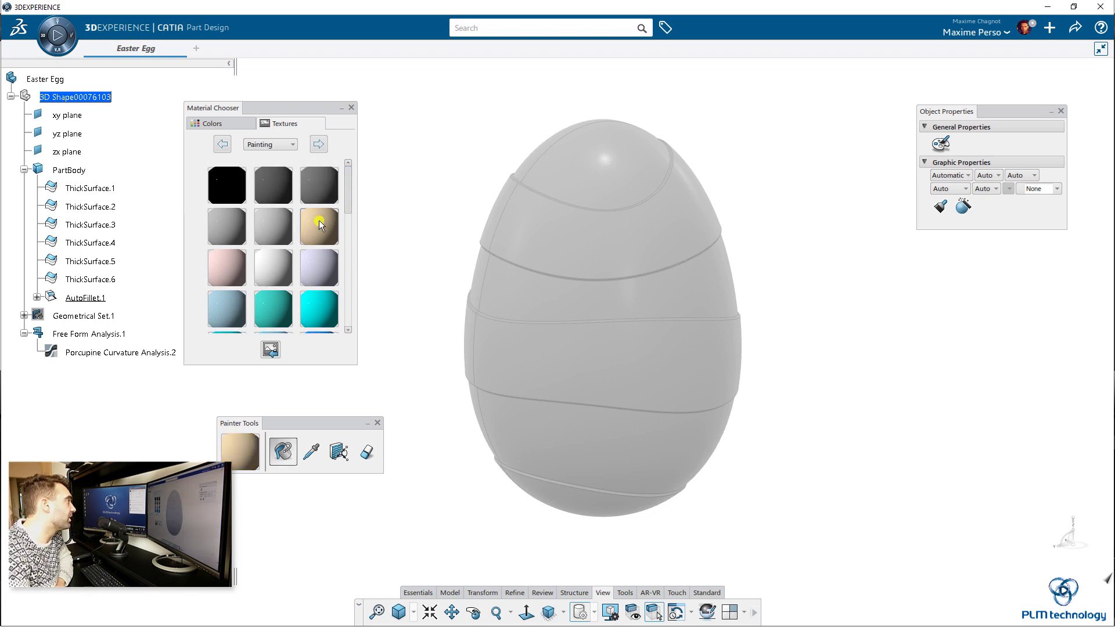
left_click(580, 155)
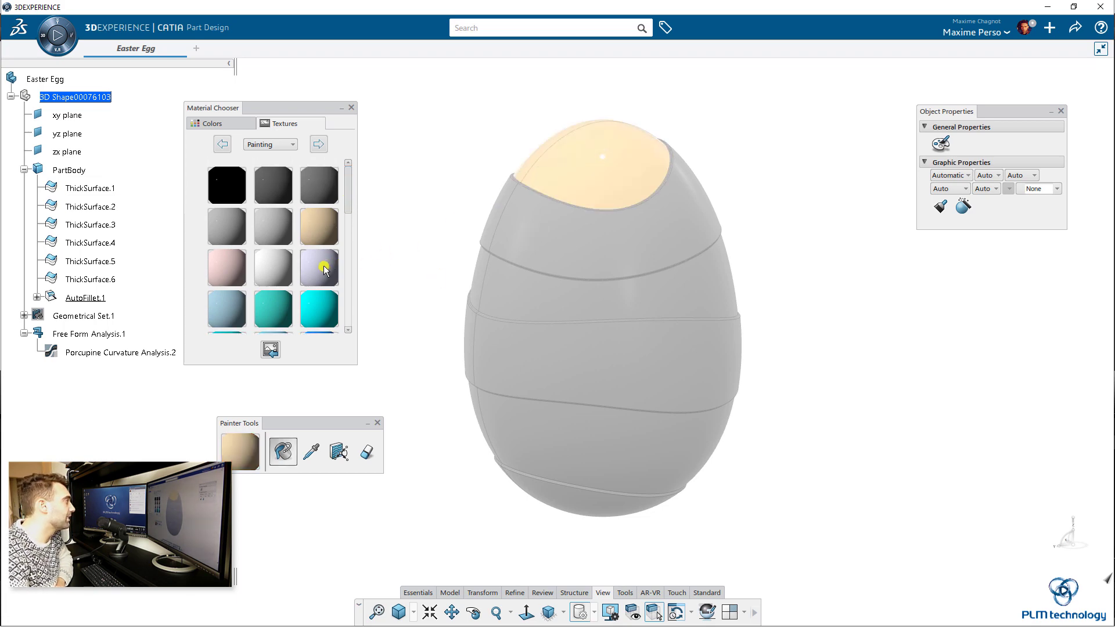
Paint the third band ThickSurface.3 bright cyan and the fifth band ThickSurface.5 dark blue using the Painting textures
left_click(312, 305)
left_click(514, 297)
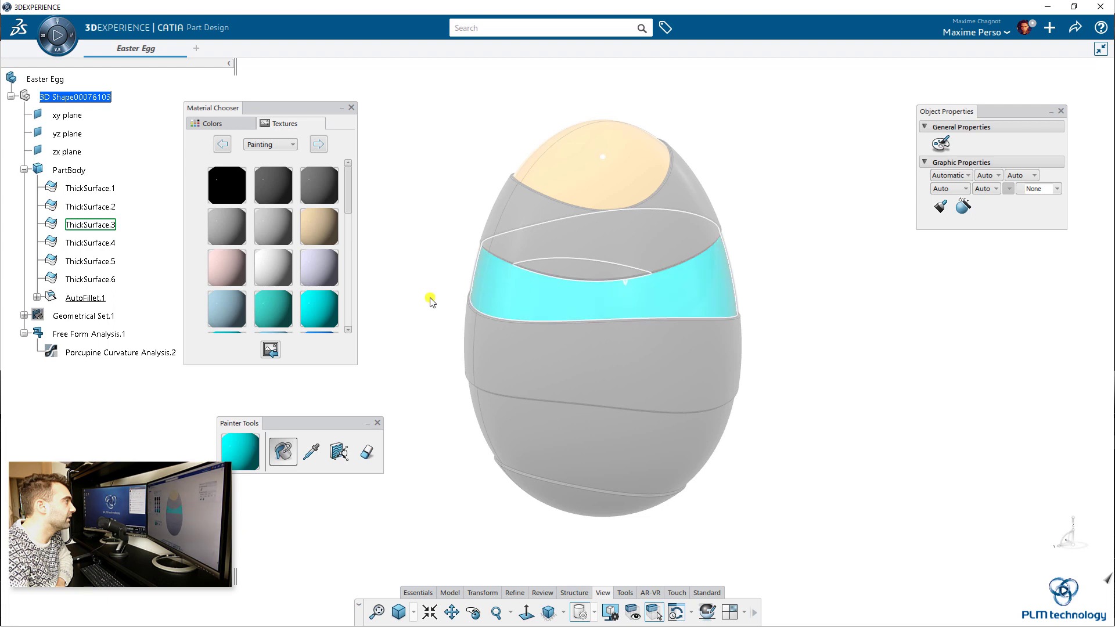
scroll(318, 291, "down", 2)
left_click(328, 290)
left_click(327, 319)
left_click(550, 461)
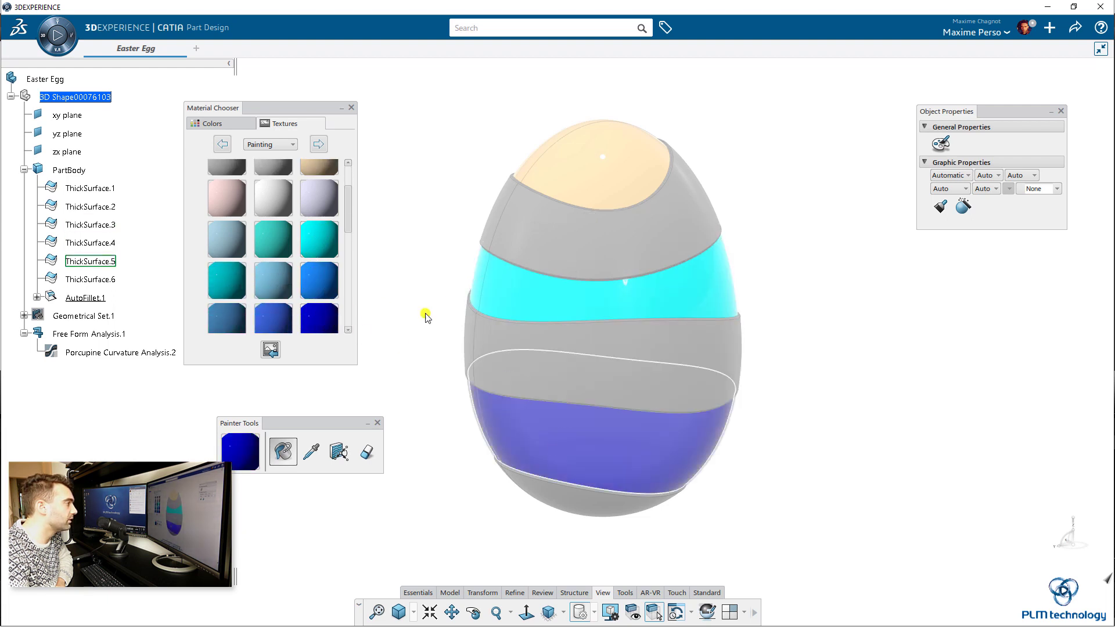
Paint the second band from the top coral red and the fourth band bright green with the Painting textures
left_click_drag(350, 205, 344, 276)
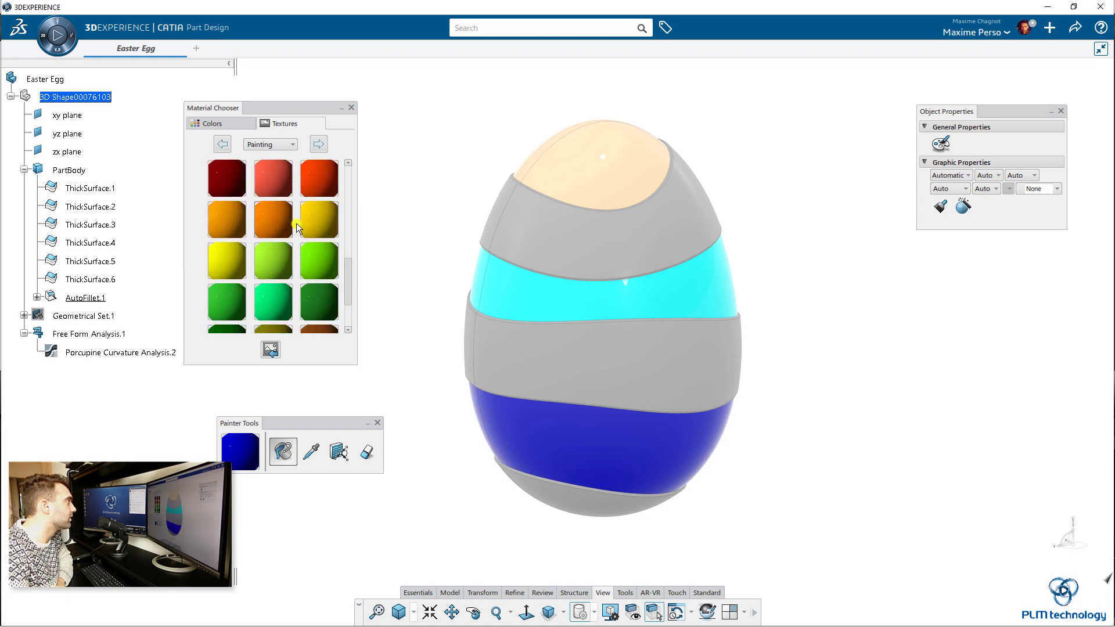
left_click_drag(350, 270, 348, 245)
left_click(277, 256)
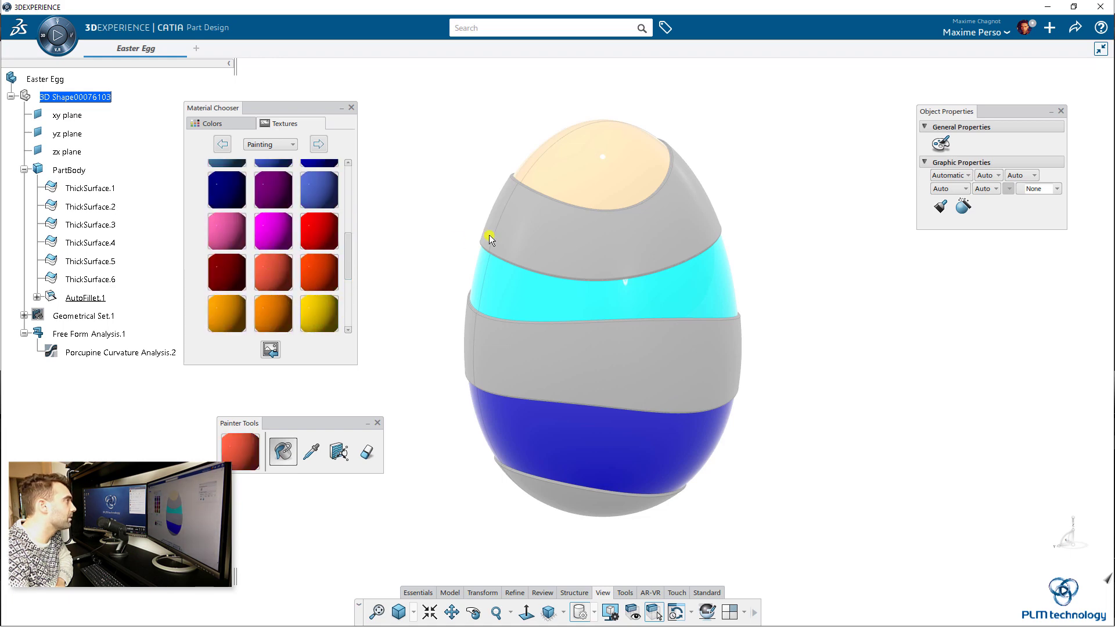
left_click(534, 231)
scroll(331, 274, "down", 1)
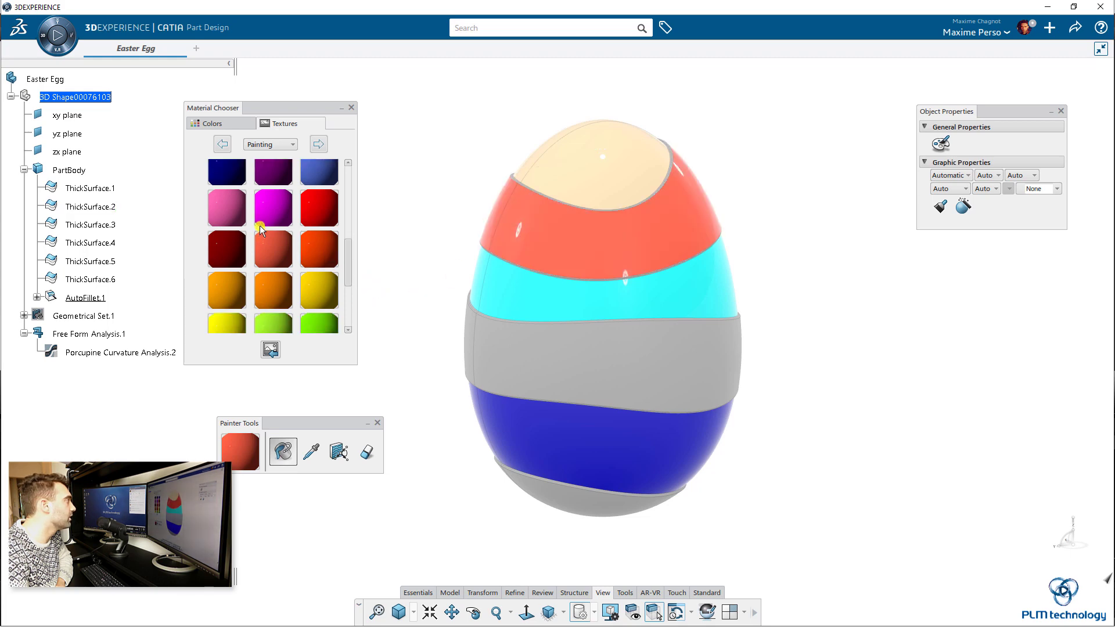
scroll(268, 262, "down", 3)
left_click(274, 245)
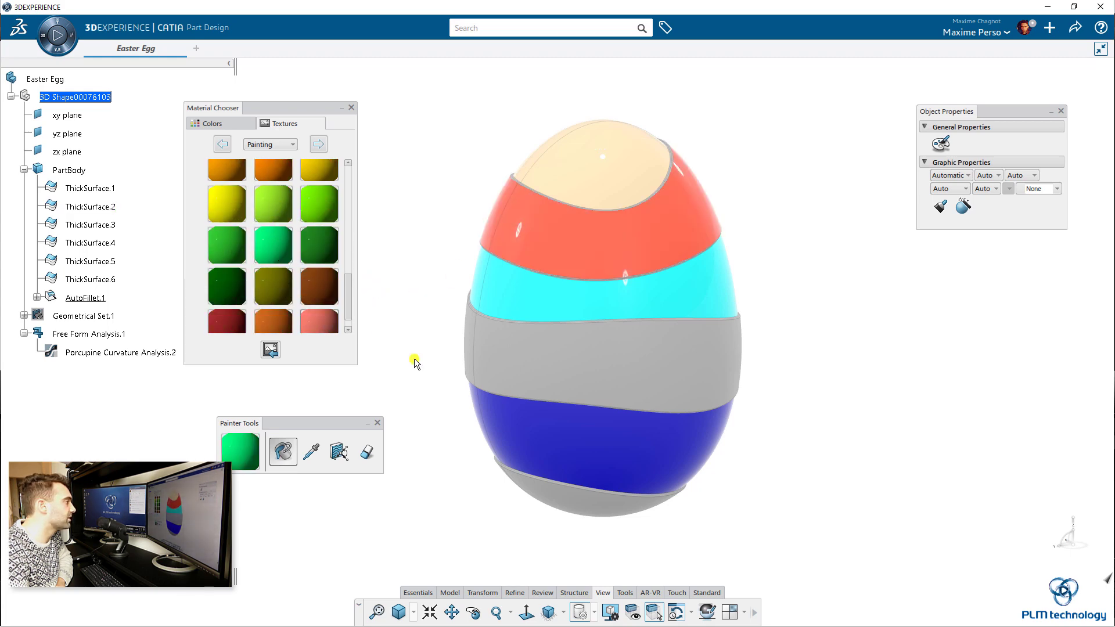
left_click(576, 374)
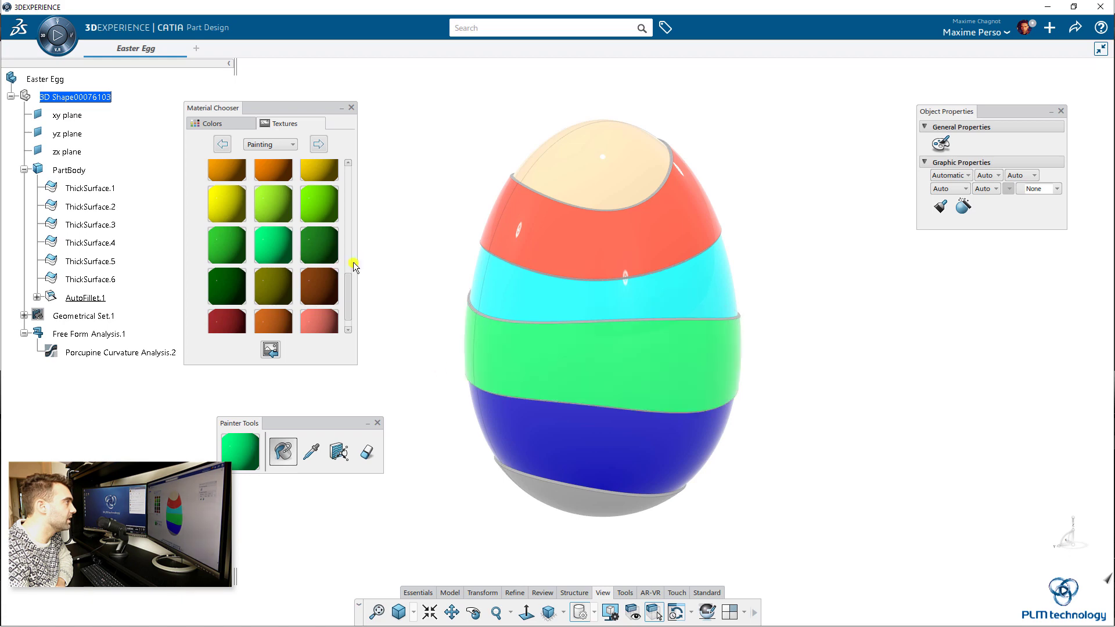
Paint the egg's bottom cap with the pink Painting texture
scroll(312, 276, "down", 1)
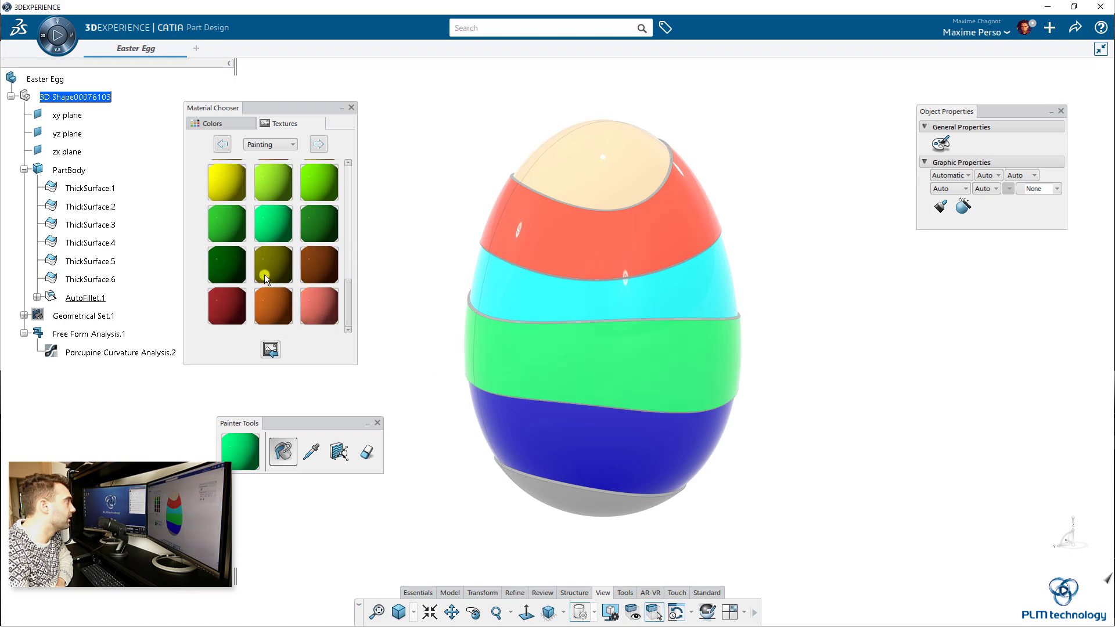
scroll(261, 278, "up", 3)
left_click(267, 277)
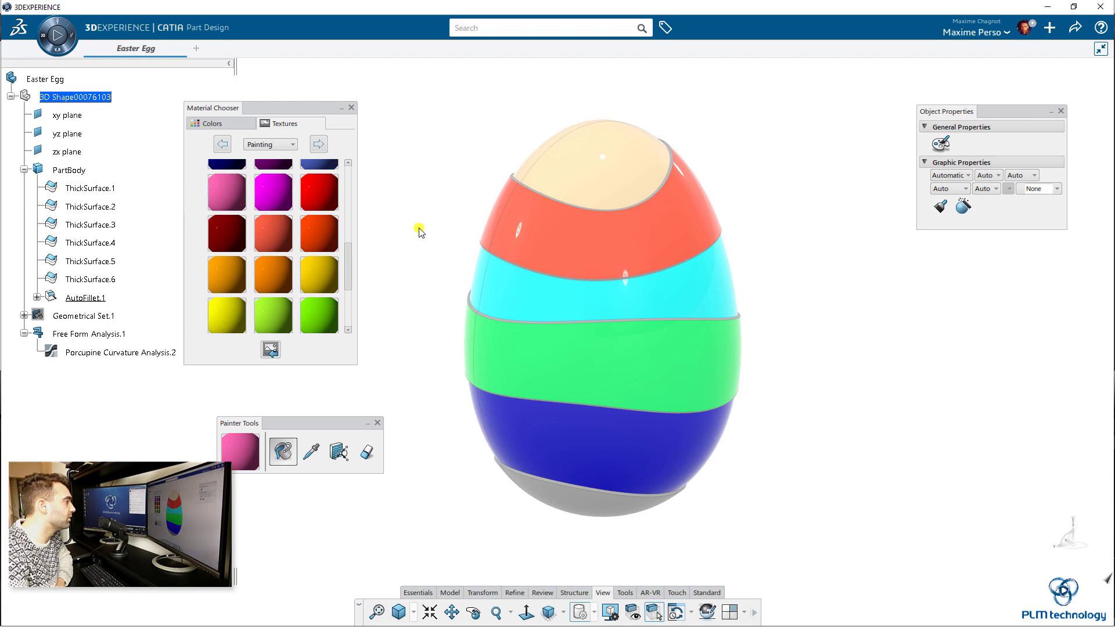
left_click(577, 498)
Paint the fillet between the beige top cap and the coral band with the medium blue texture
mouse_move(473, 533)
middle_mouse_down()
mouse_move(495, 360)
mouse_move(497, 492)
middle_mouse_up()
middle_click_drag(486, 381, 557, 270)
scroll(328, 293, "up", 2)
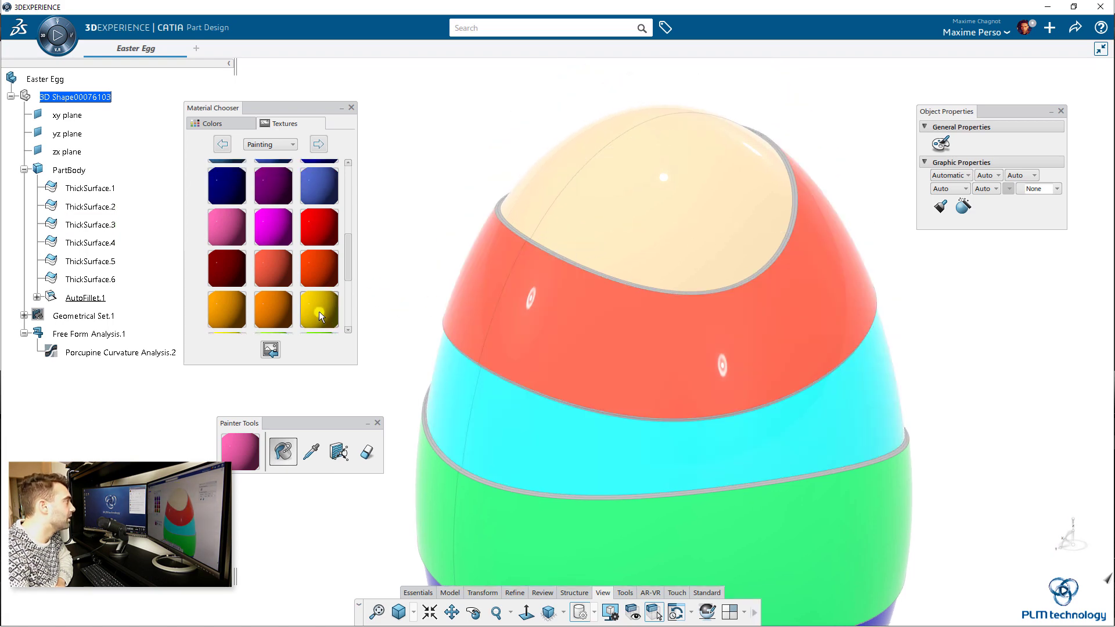
left_click(318, 309)
scroll(508, 255, "up", 3)
scroll(267, 256, "up", 3)
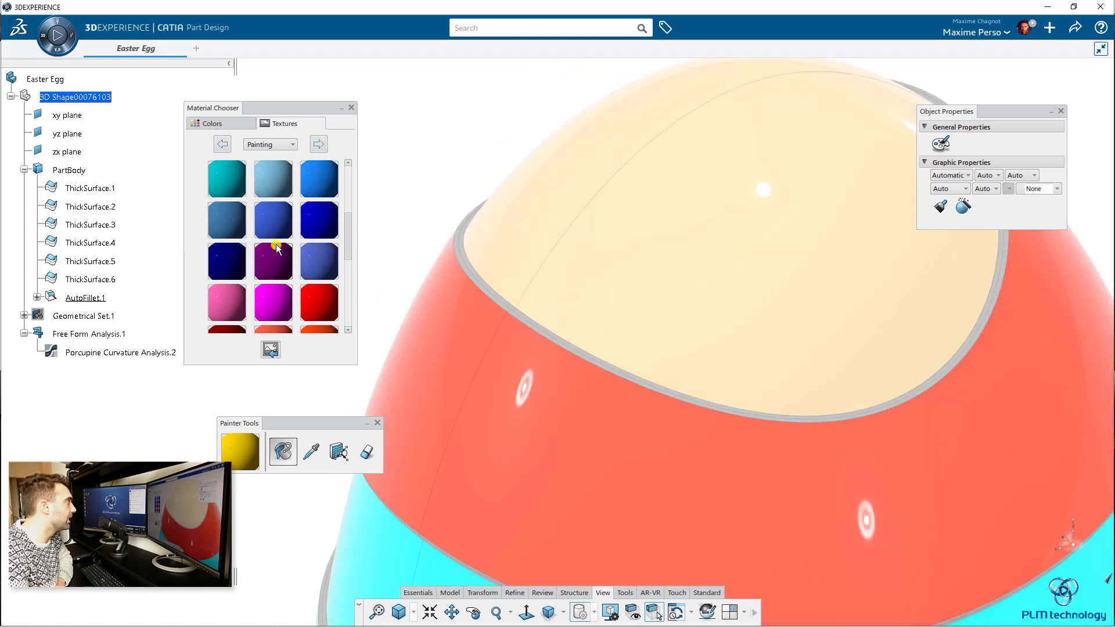
left_click(319, 293)
scroll(436, 346, "up", 5)
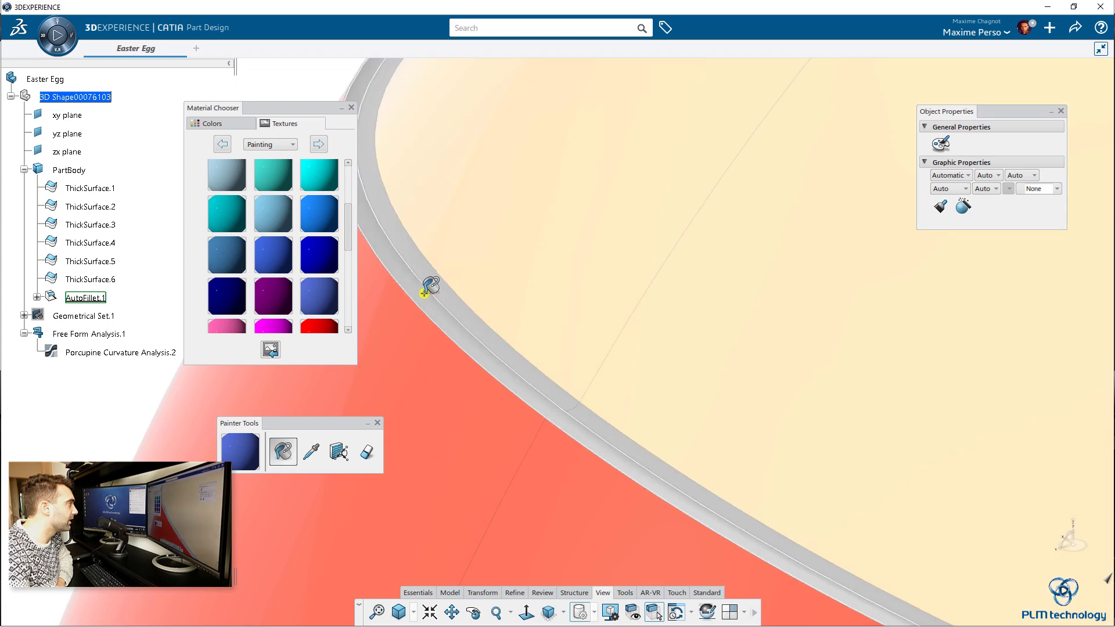
left_click(432, 278)
Paint the fillet between the coral and cyan bands with the pale lavender texture
scroll(418, 302, "down", 5)
scroll(455, 381, "up", 4)
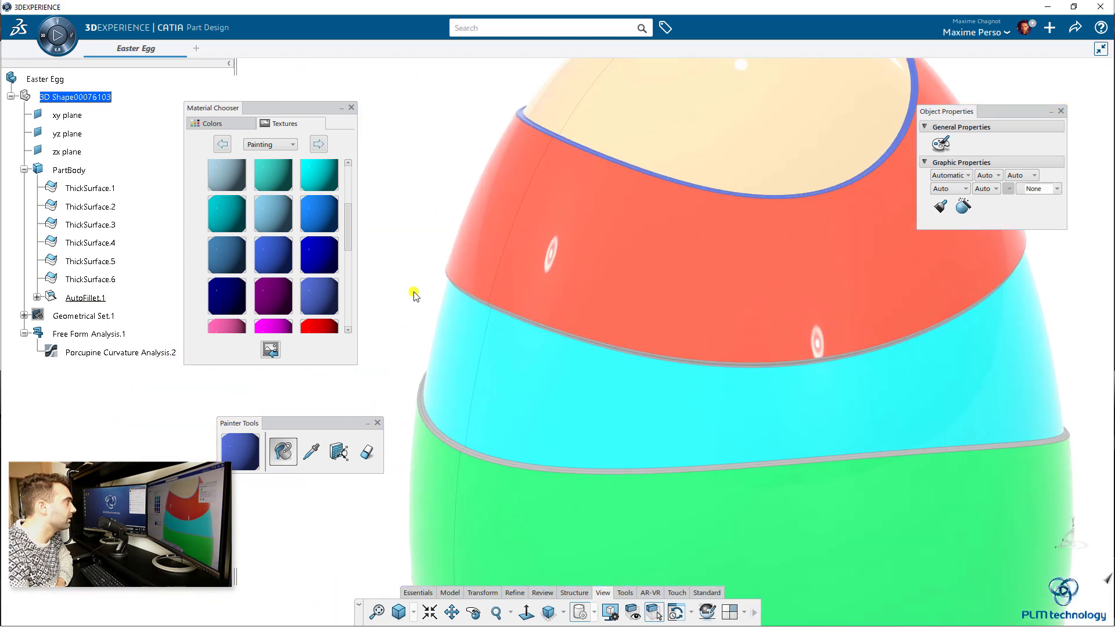
scroll(262, 244, "up", 3)
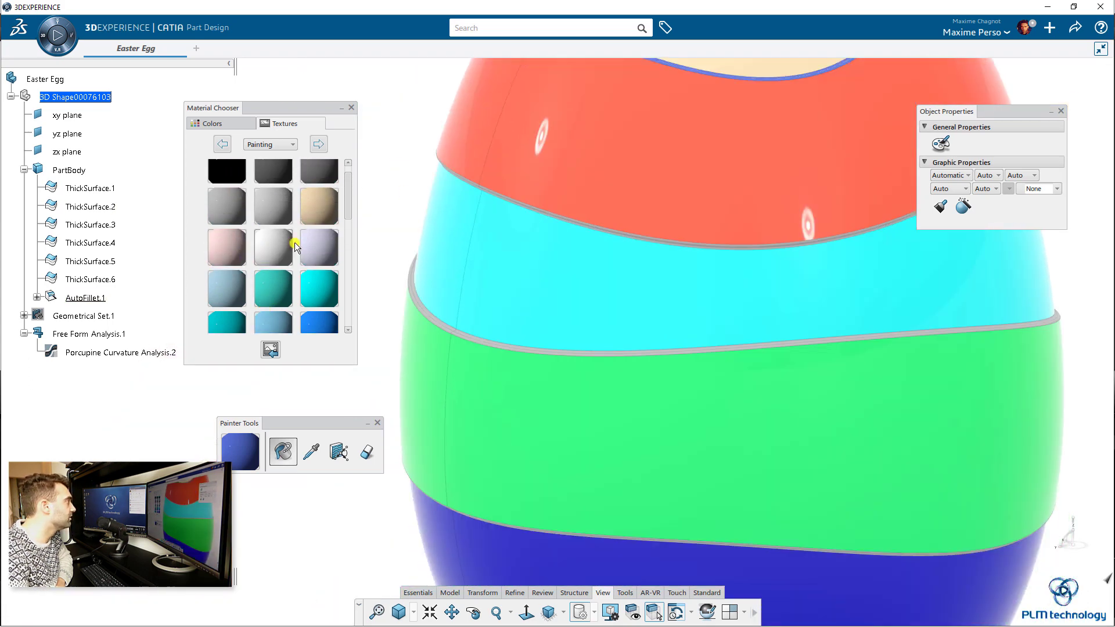
left_click(316, 255)
scroll(499, 261, "up", 6)
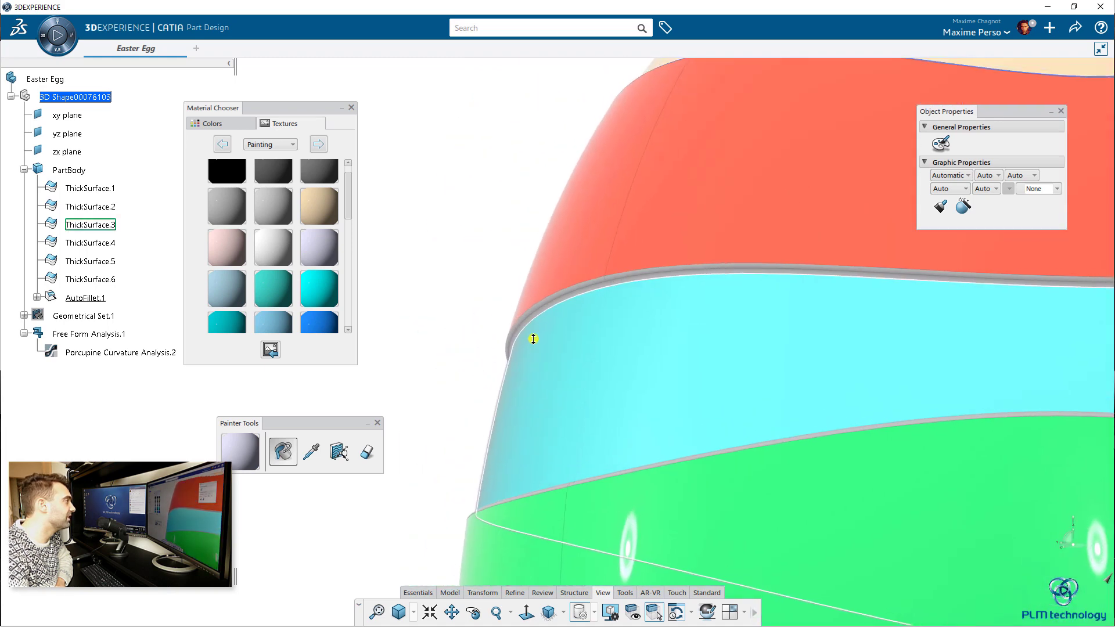
scroll(499, 198, "down", 6)
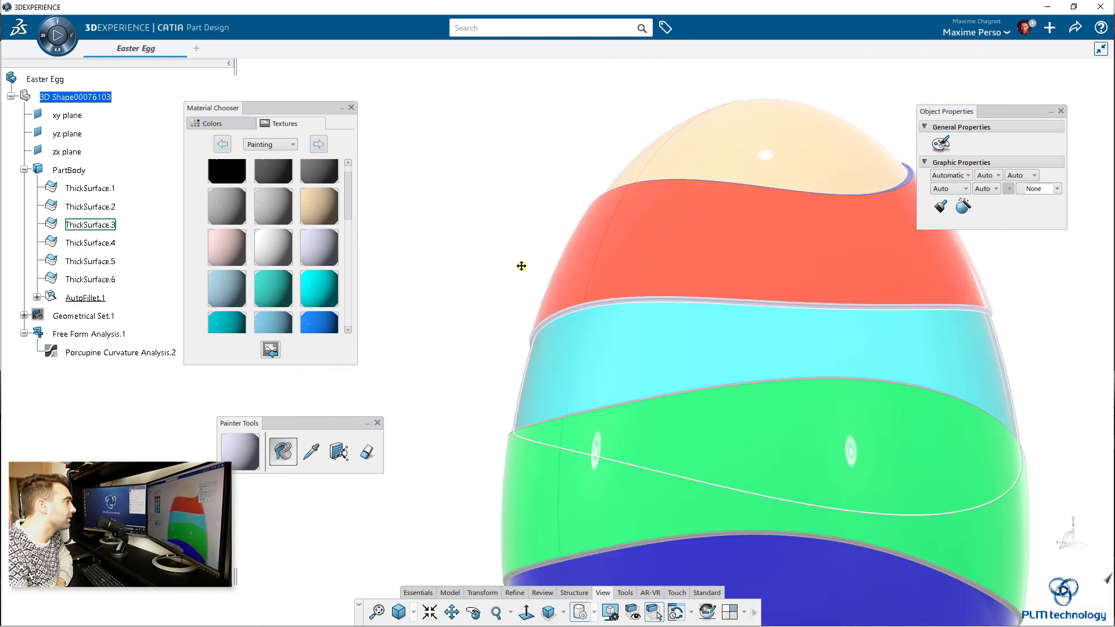
Paint both fillet strips between the cyan and green bands with the magenta texture
middle_click_drag(521, 266, 390, 355)
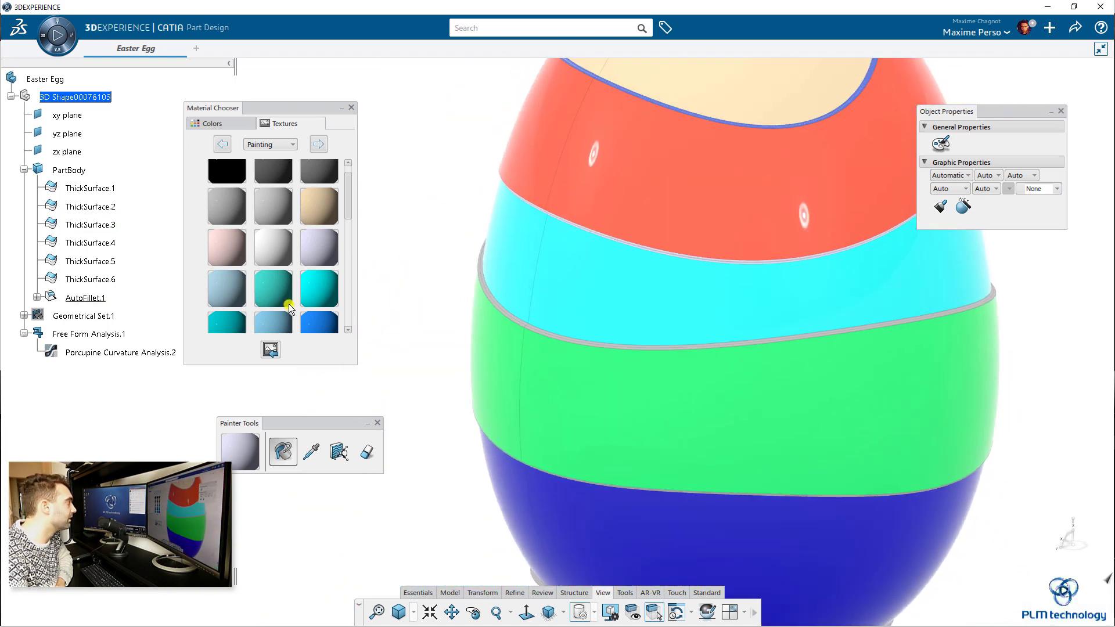
scroll(285, 300, "down", 3)
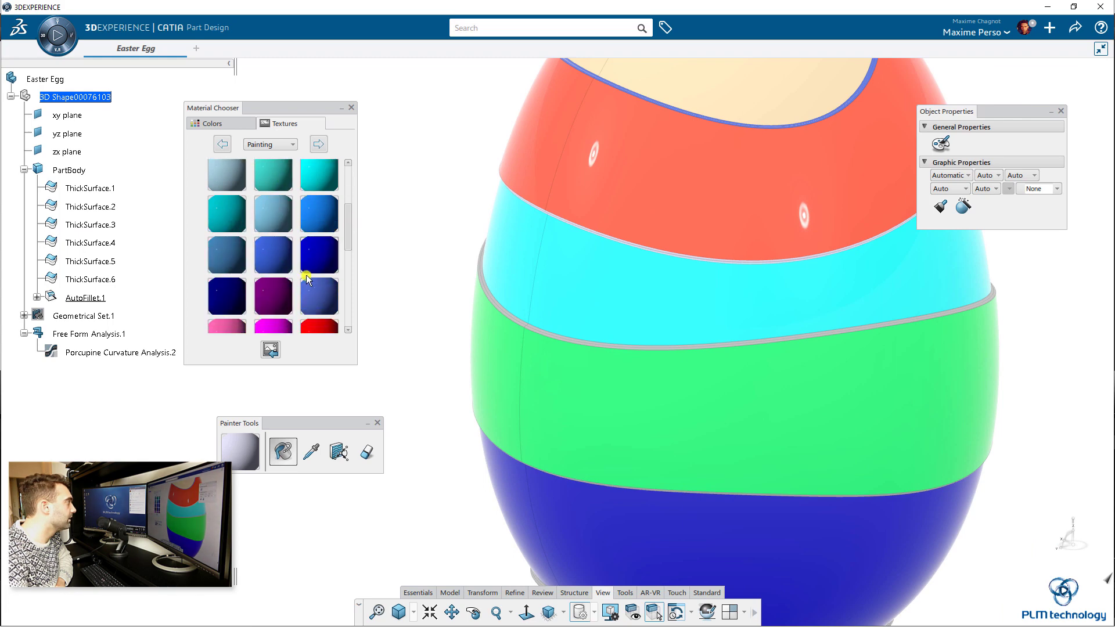
left_click(279, 294)
scroll(313, 302, "down", 1)
left_click(276, 300)
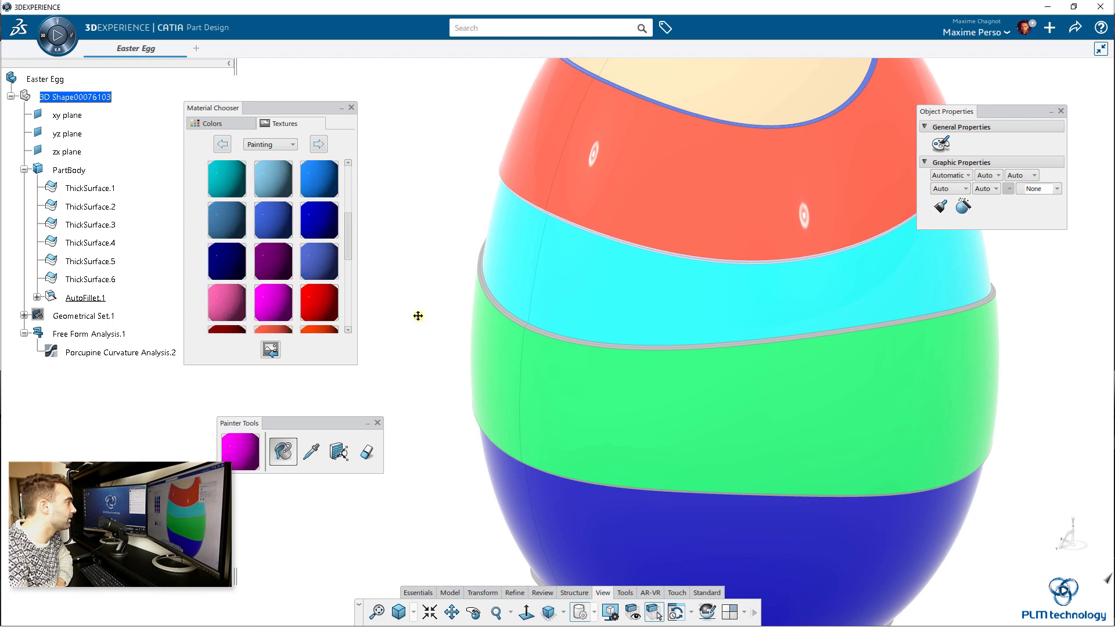
scroll(391, 326, "up", 5)
scroll(509, 281, "up", 2)
left_click(528, 249)
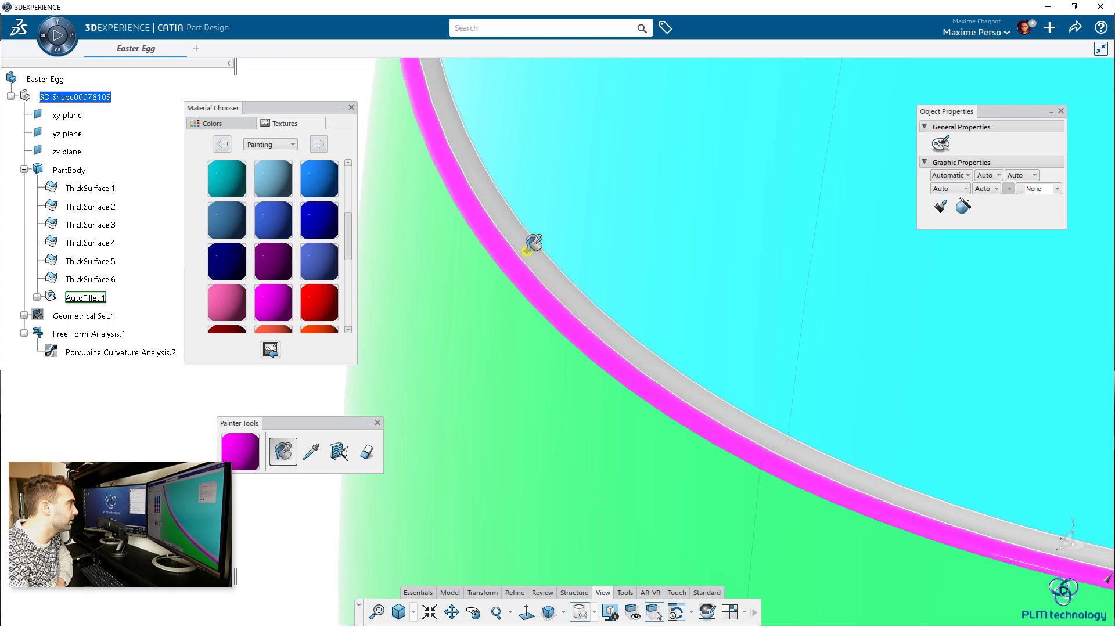
Paint the fillet between the green and dark blue bands with the orange-red texture
scroll(480, 455, "down", 10)
scroll(278, 312, "down", 3)
left_click(322, 237)
middle_click_drag(399, 380, 435, 226)
scroll(520, 327, "up", 8)
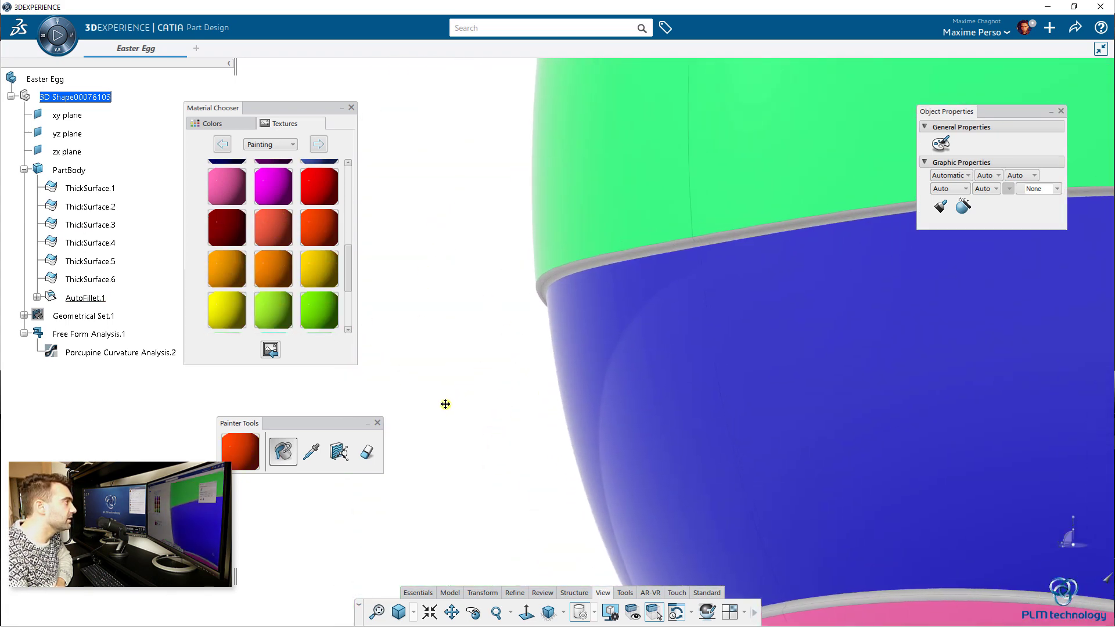
left_click(489, 259)
Paint the fillet strips between the dark blue band and the pink bottom cap with the lime green texture
scroll(480, 241, "down", 8)
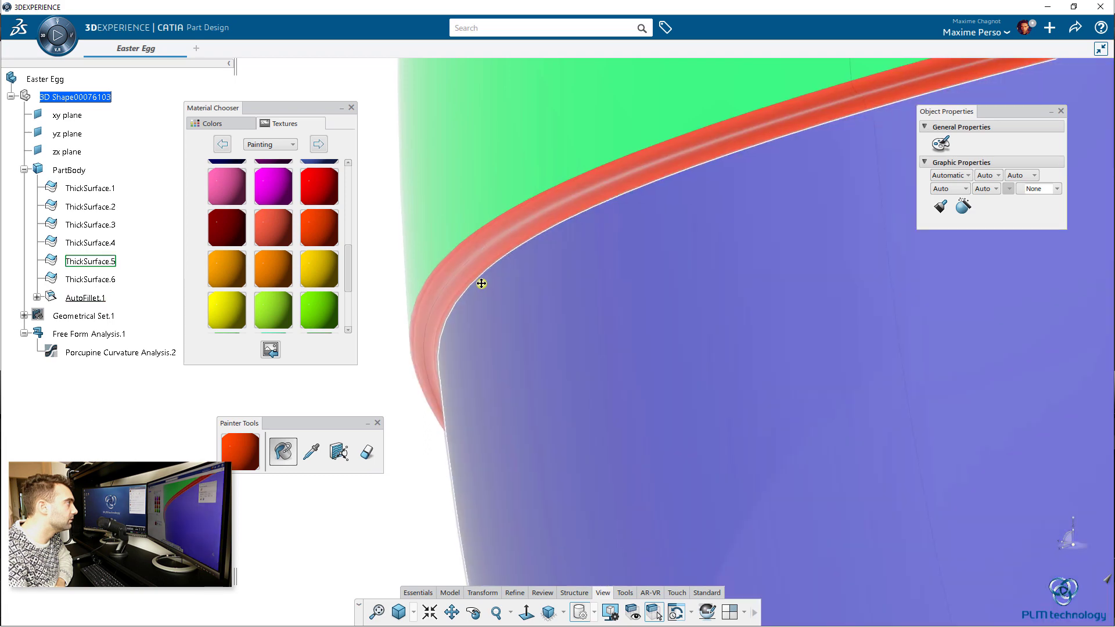
scroll(475, 356, "up", 2)
scroll(474, 356, "up", 2)
scroll(305, 236, "down", 3)
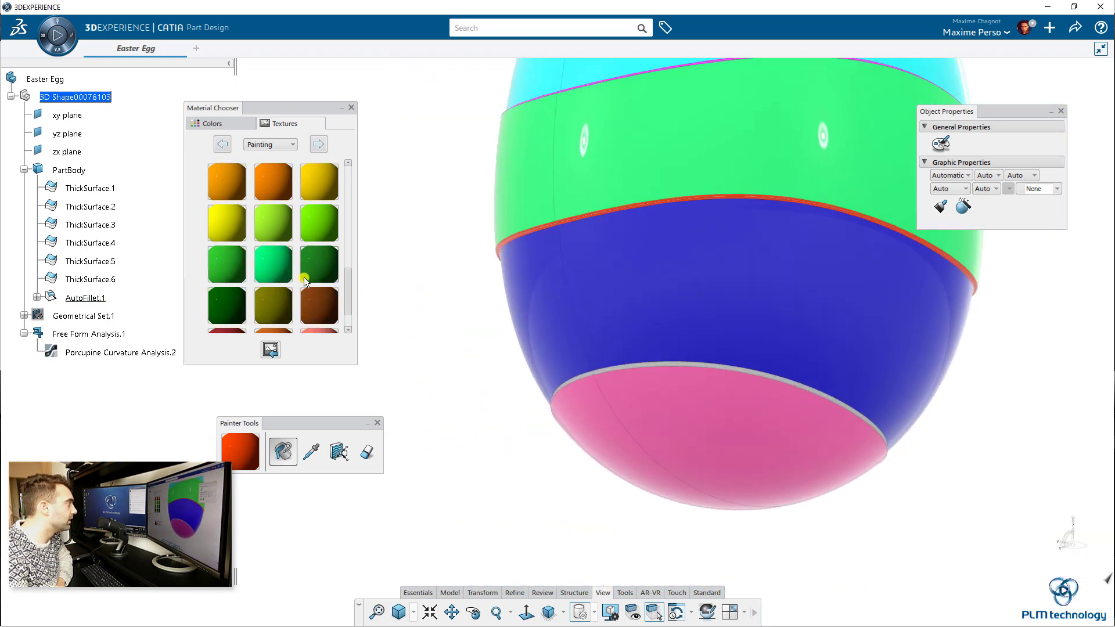
left_click(309, 197)
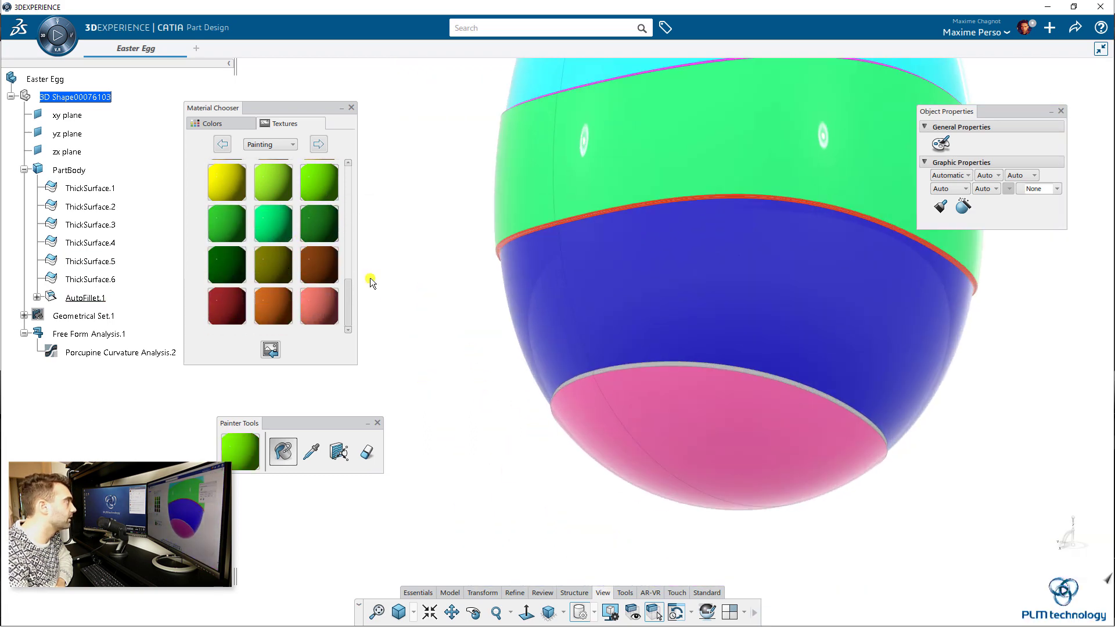
scroll(475, 312, "up", 6)
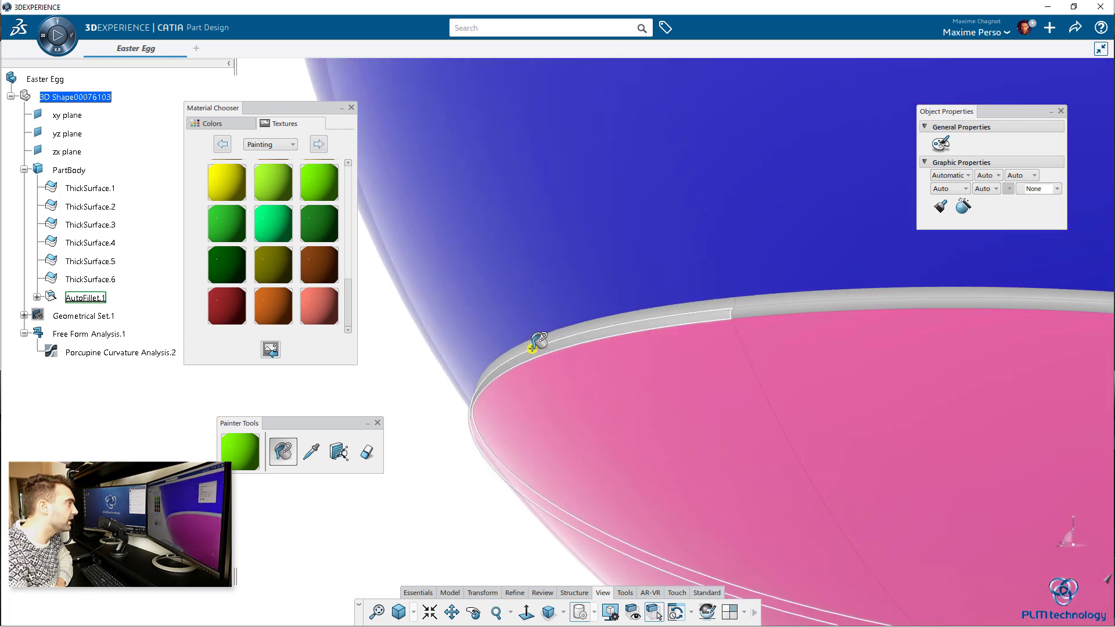
left_click(537, 341)
scroll(546, 325, "up", 3)
left_click(550, 323)
Close the Painter and Object Properties palettes and inspect the fully painted egg
mouse_move(550, 434)
middle_mouse_down()
mouse_move(500, 346)
mouse_move(865, 338)
mouse_move(647, 443)
mouse_move(585, 423)
middle_mouse_up()
middle_click_drag(616, 377, 671, 393)
scroll(669, 418, "down", 5)
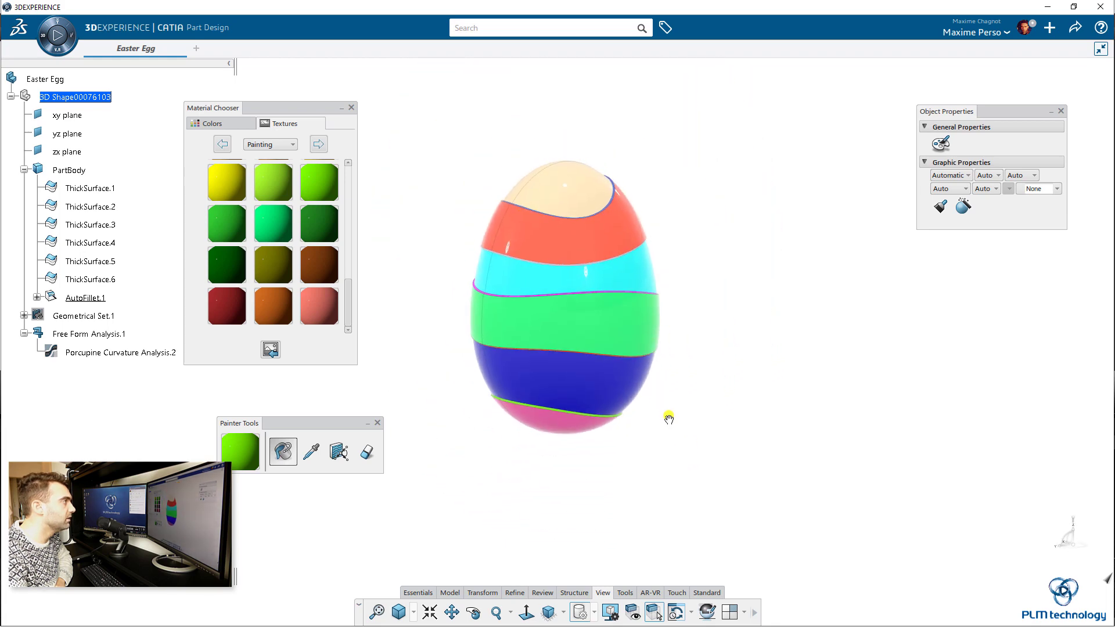
scroll(669, 418, "up", 5)
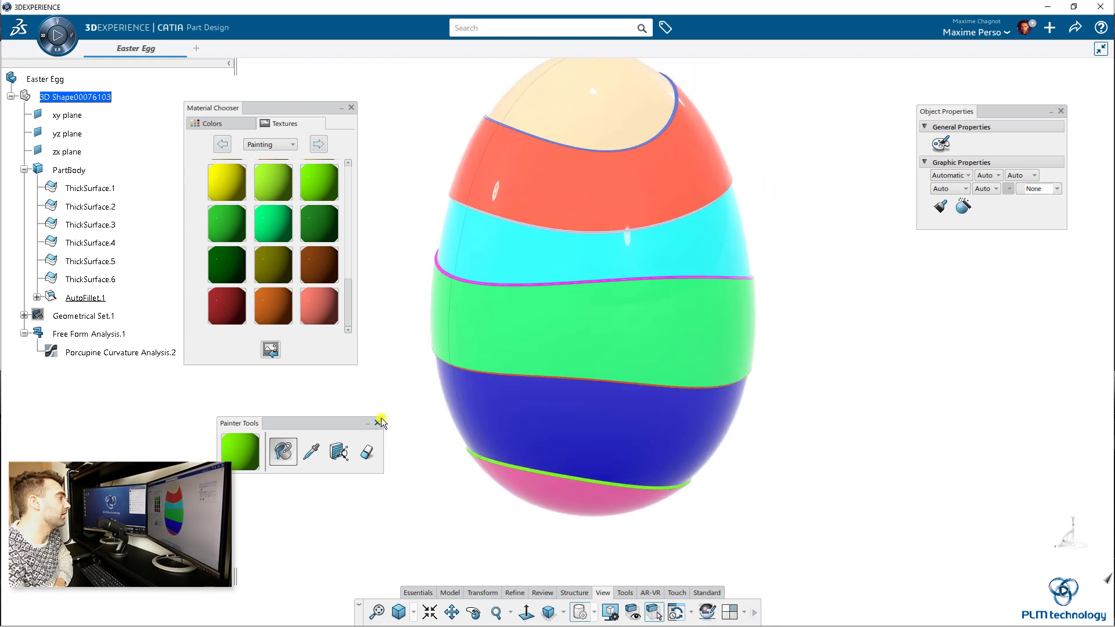
left_click(379, 422)
left_click(351, 108)
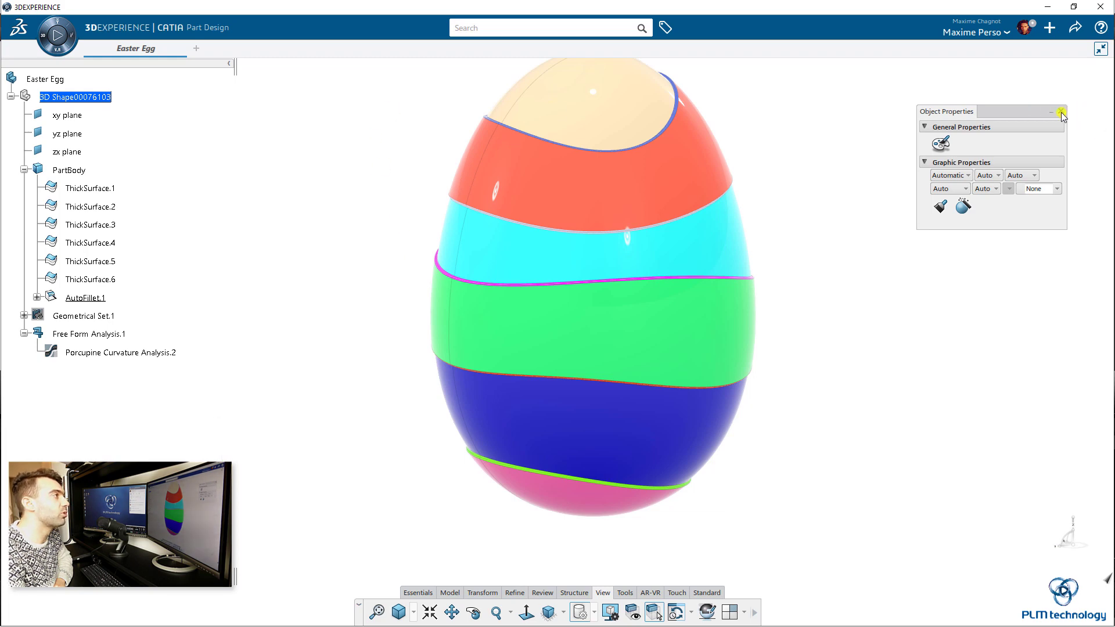
left_click(1061, 112)
middle_click_drag(892, 319, 800, 323)
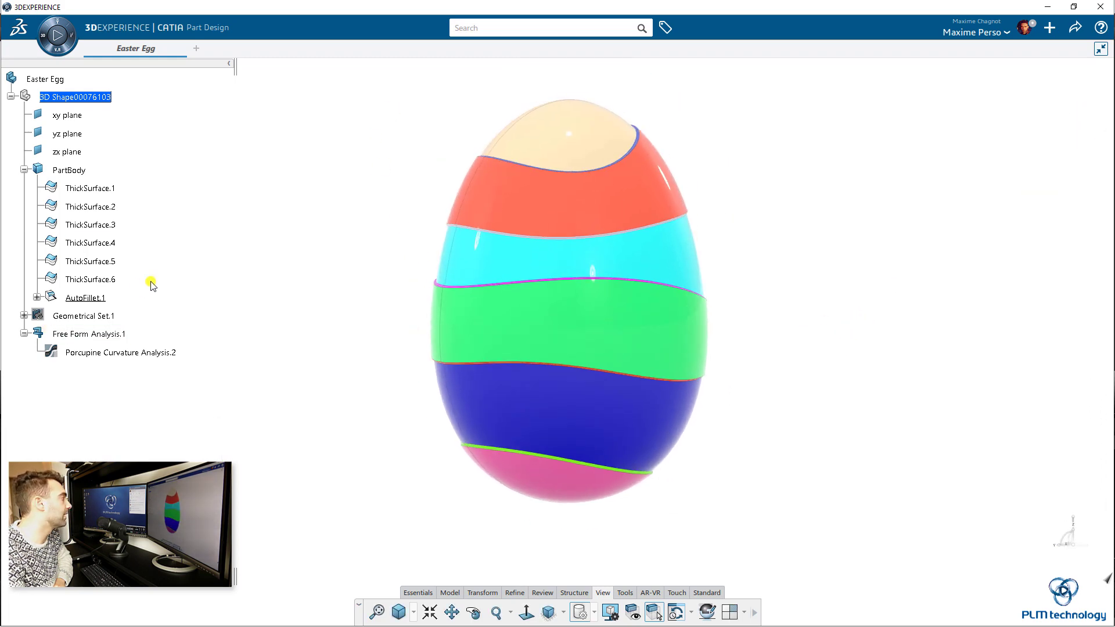
Open Sketch.2 in Geometrical Set.1 for editing and show its wavy curves over the egg
left_click(24, 315)
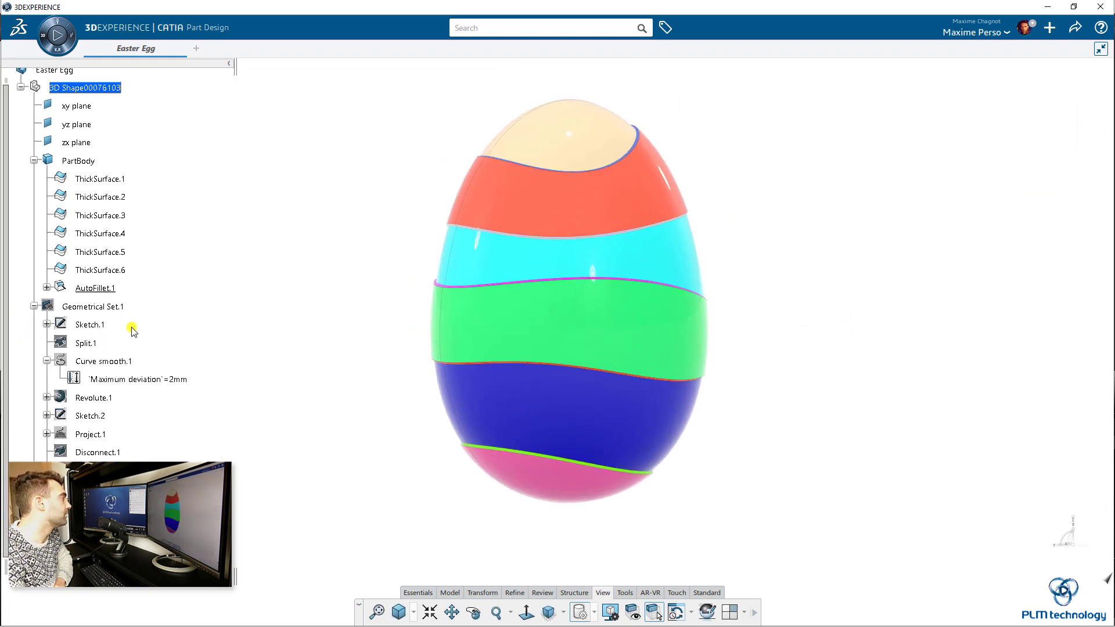
left_click(33, 160)
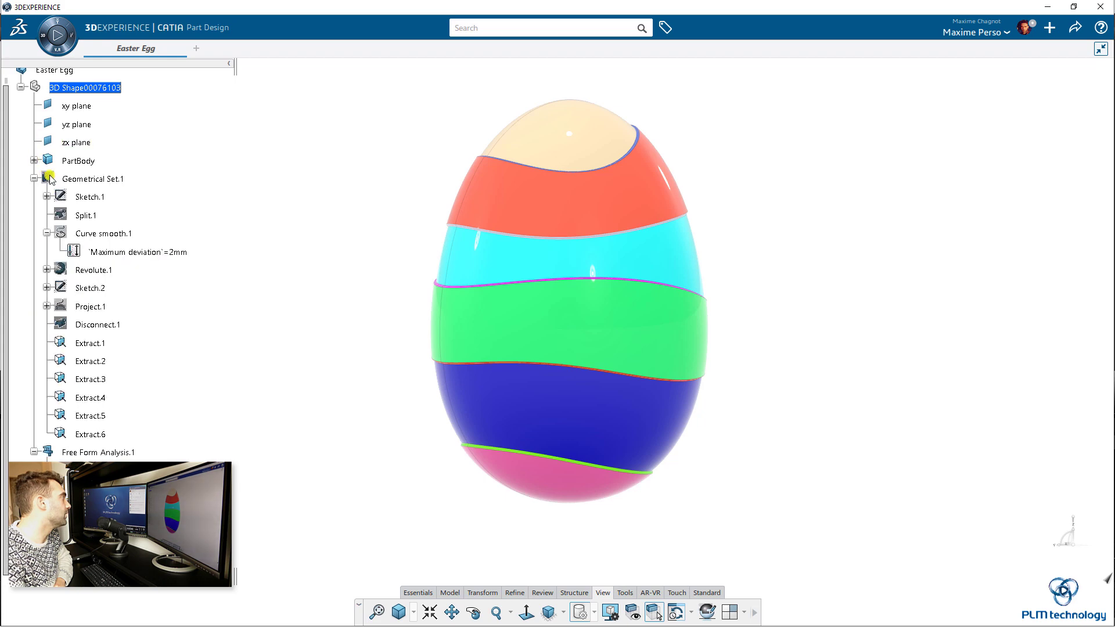
double_click(93, 289)
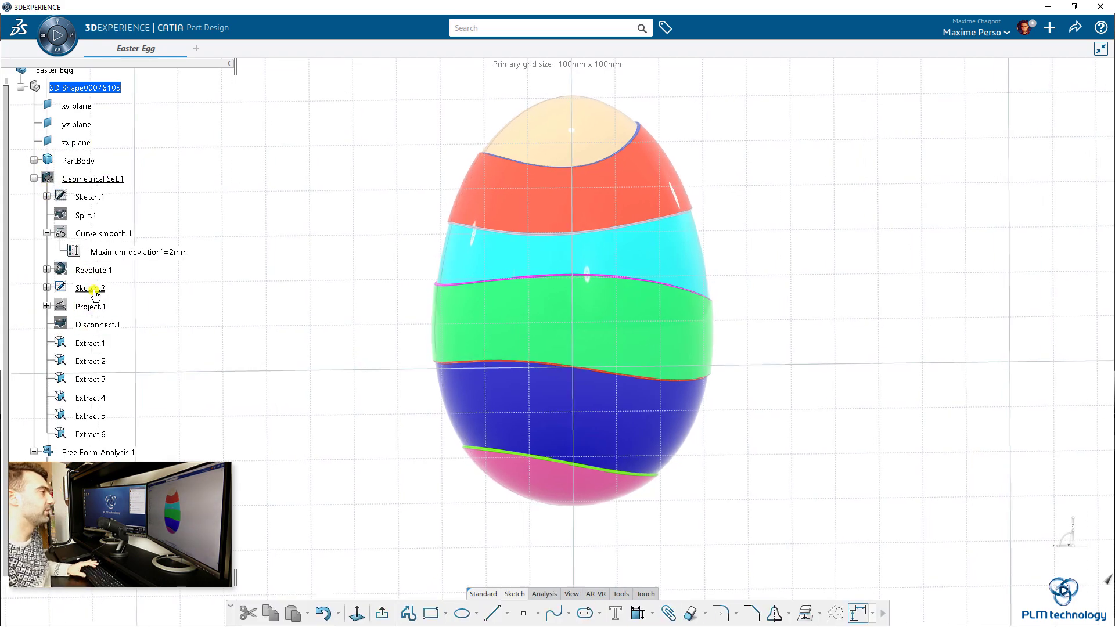
key("space")
middle_click_drag(447, 289, 434, 335)
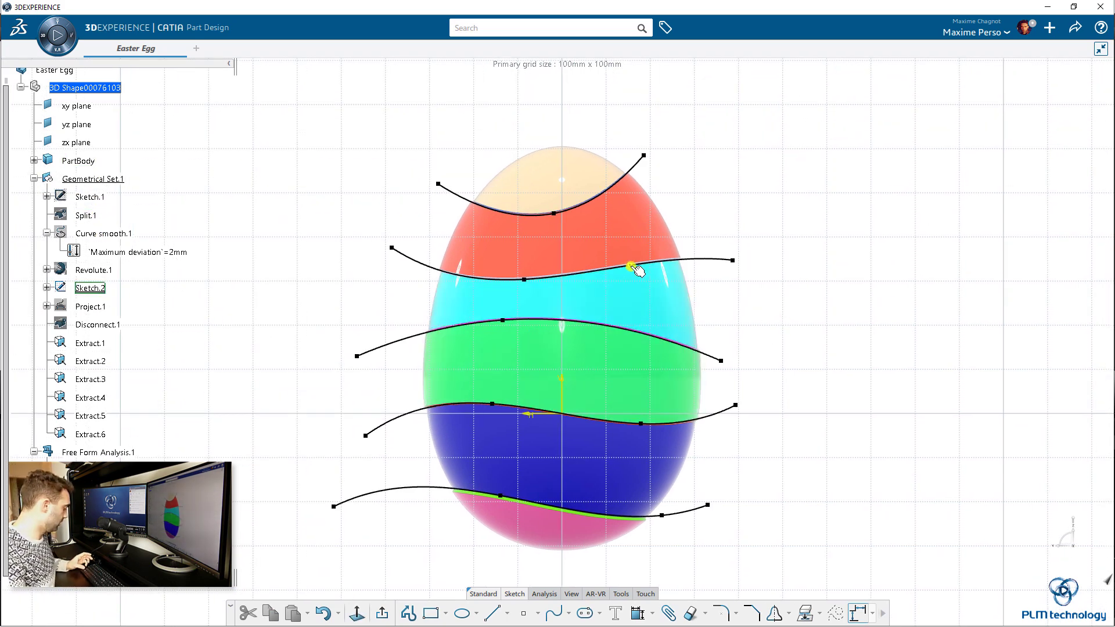
Reshape the three upper splines of Sketch.2 by moving one control point on each, and exit the sketch to update the egg
left_click_drag(638, 276, 658, 278)
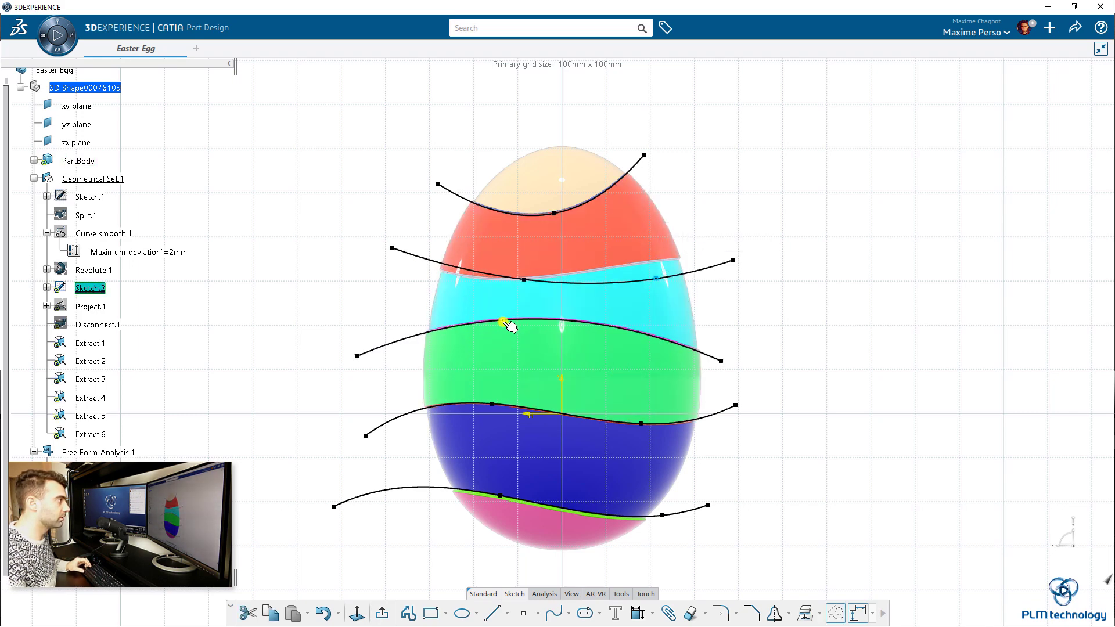
left_click_drag(504, 326, 510, 341)
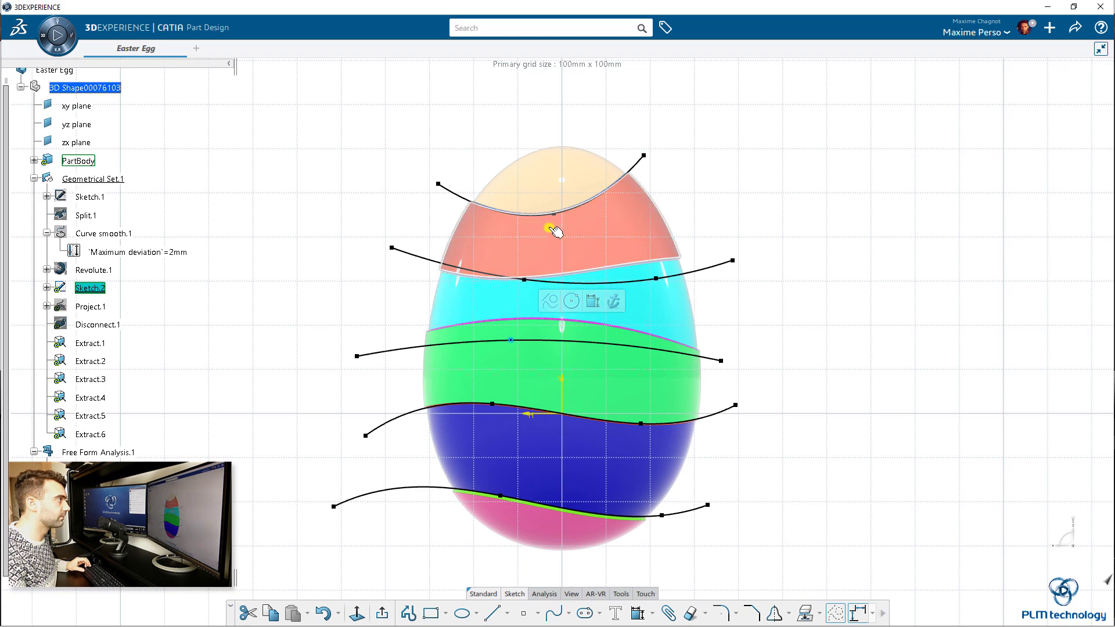
left_click_drag(559, 215, 562, 202)
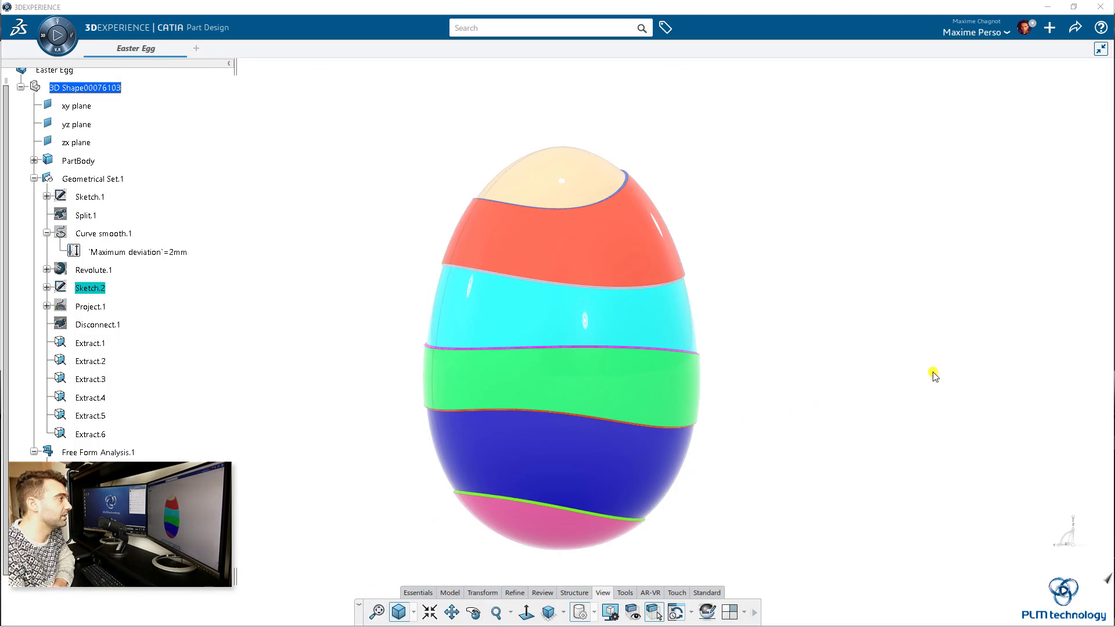
middle_click_drag(807, 340, 783, 418)
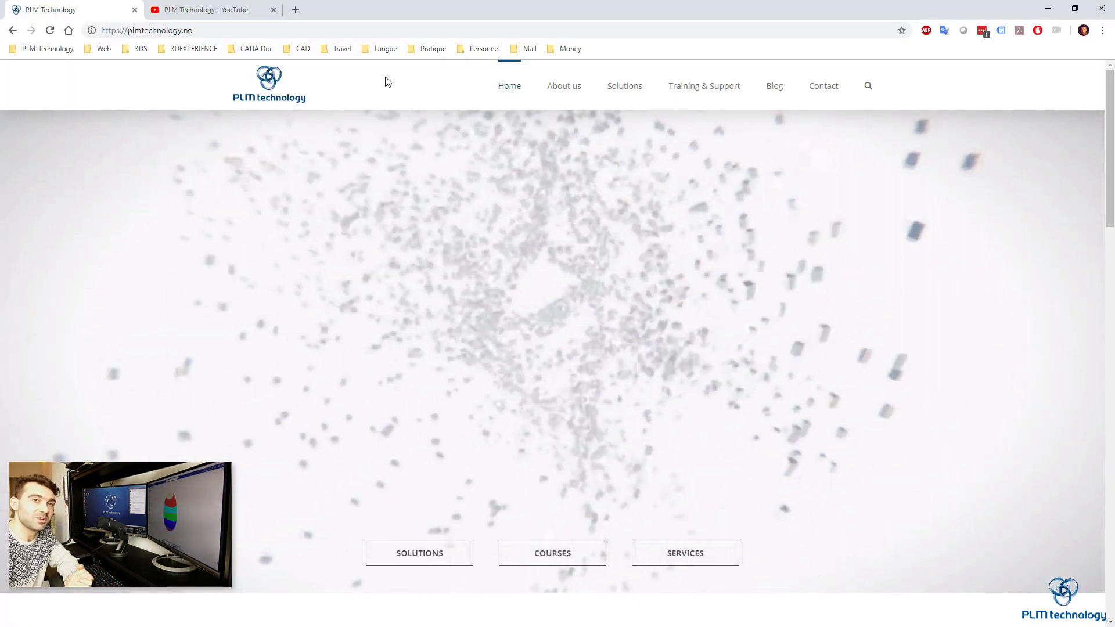
Look through the PLM Technology website's home page and its Training & Support page, including the online companion and services sections
scroll(323, 219, "down", 15)
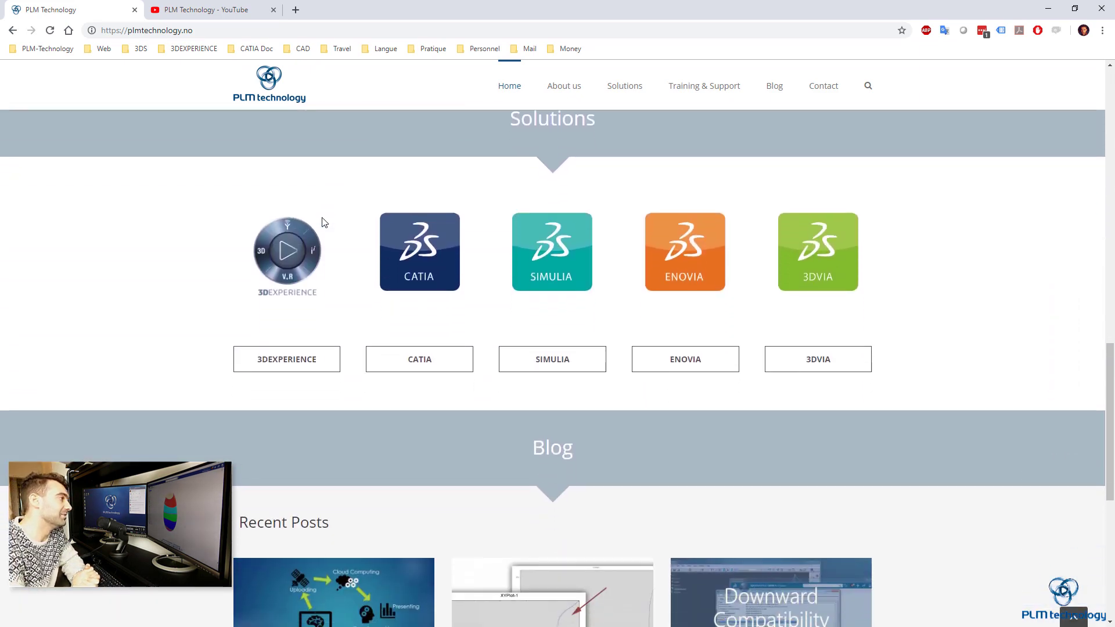
scroll(324, 222, "down", 7)
mouse_move(697, 92)
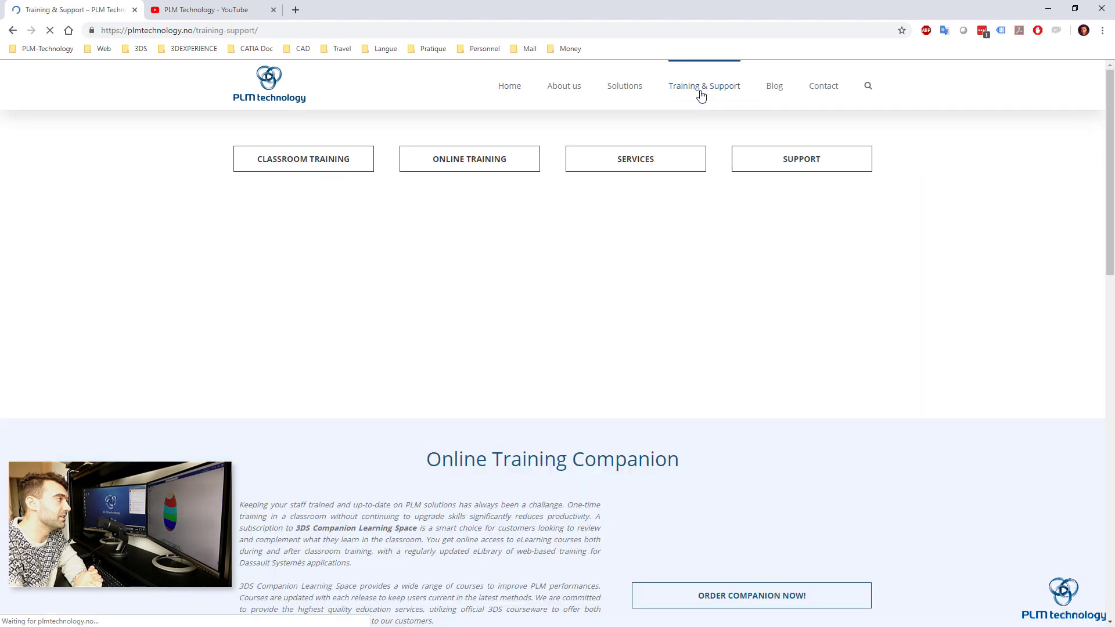
scroll(642, 137, "down", 10)
scroll(518, 226, "up", 10)
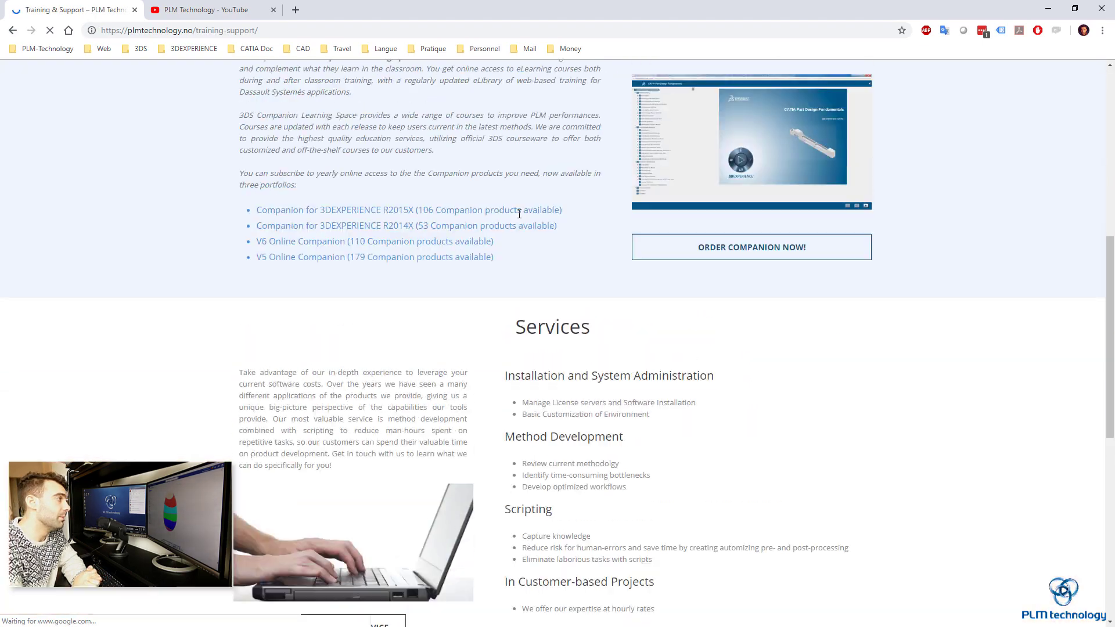
Browse the posts on the website's Blog page and switch to the PLM Technology YouTube channel's video list
left_click(773, 86)
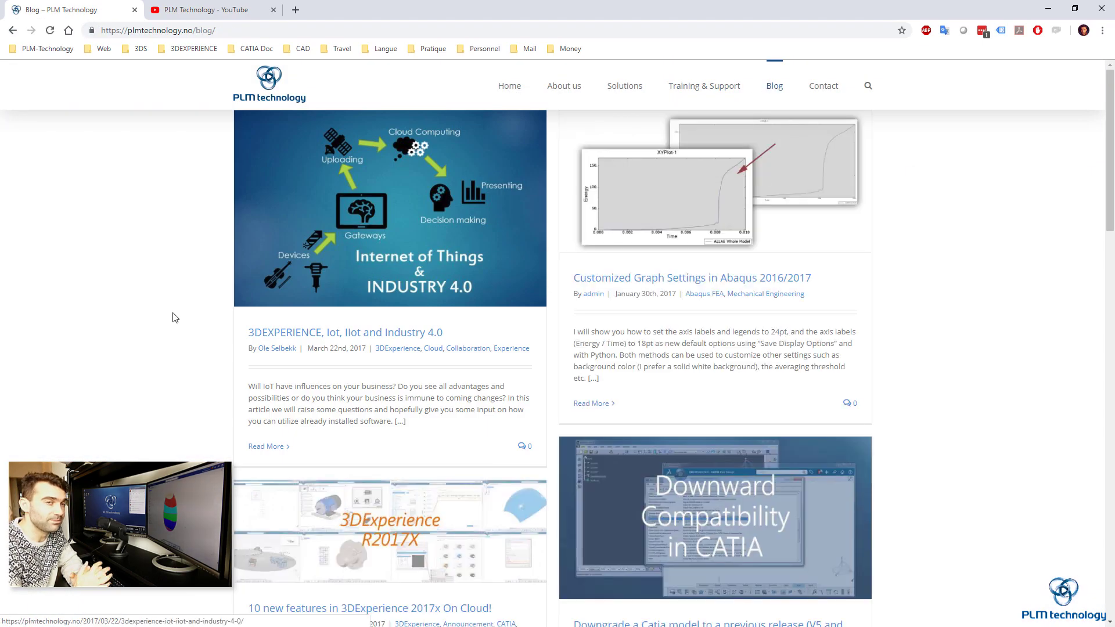
scroll(171, 308, "down", 10)
scroll(176, 290, "down", 3)
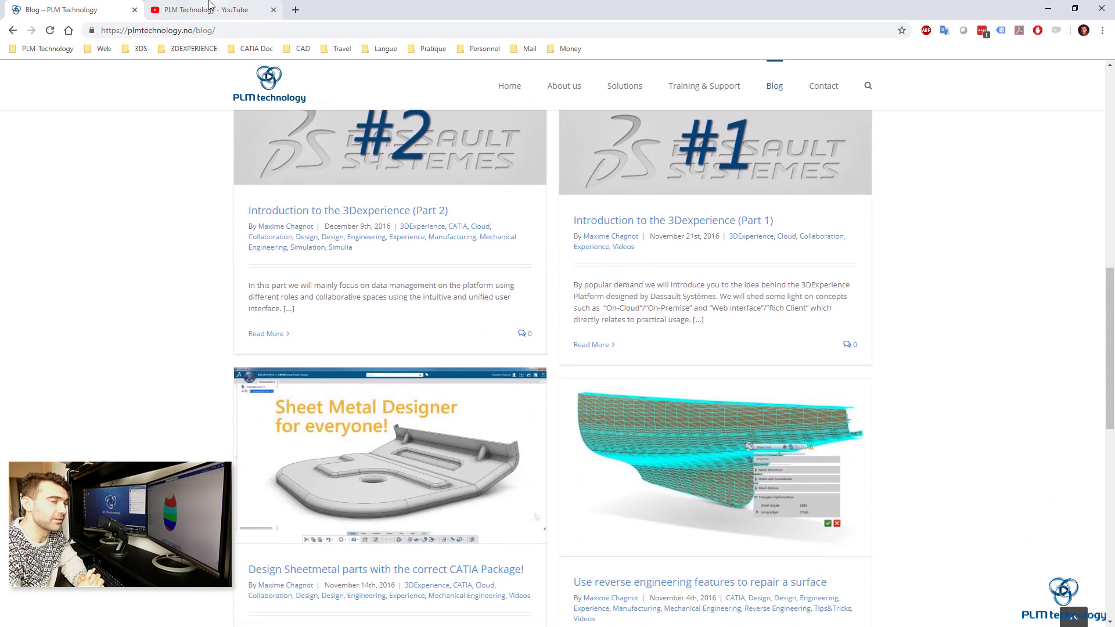
left_click(206, 10)
left_click(350, 317)
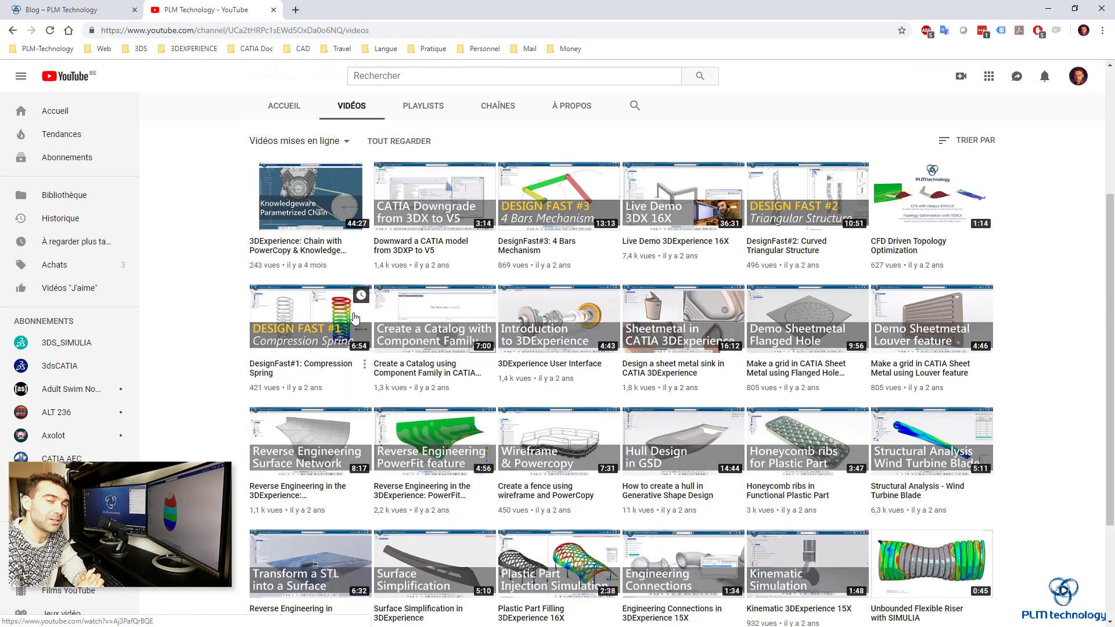